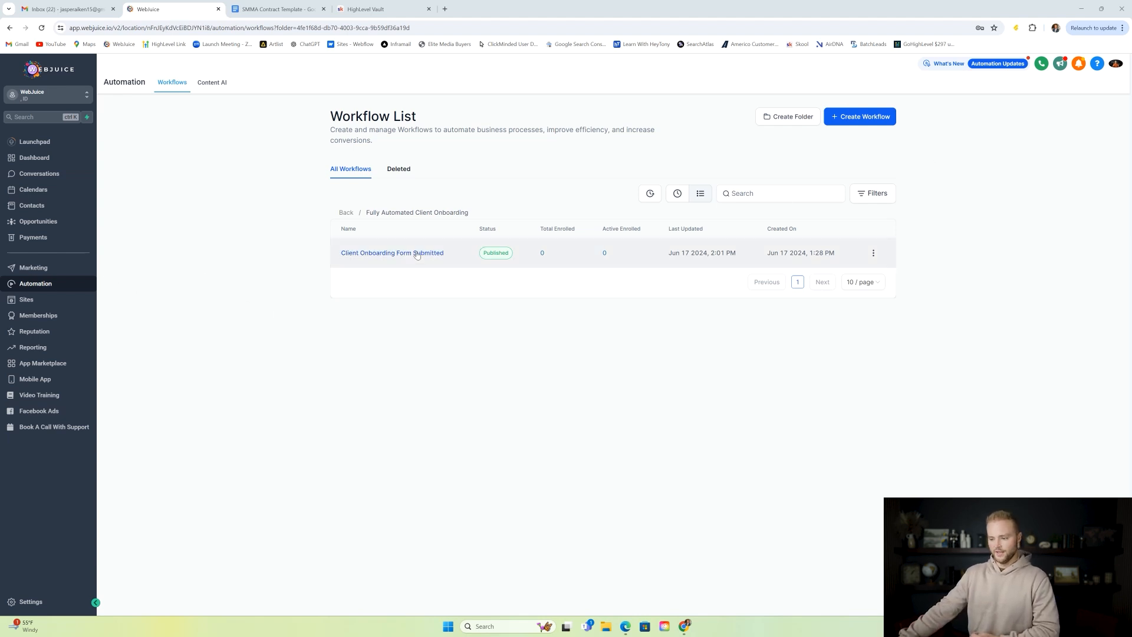
- Open the Client Onboarding Form Submitted workflow and inspect the settings of its Form Submitted trigger
click(395, 257)
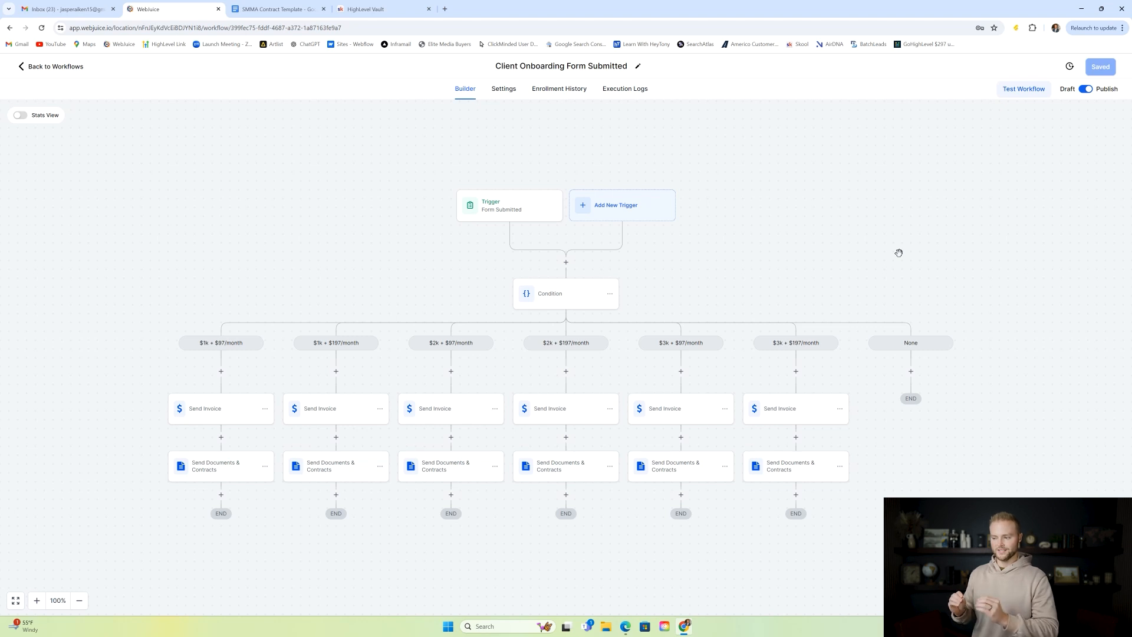
click(504, 207)
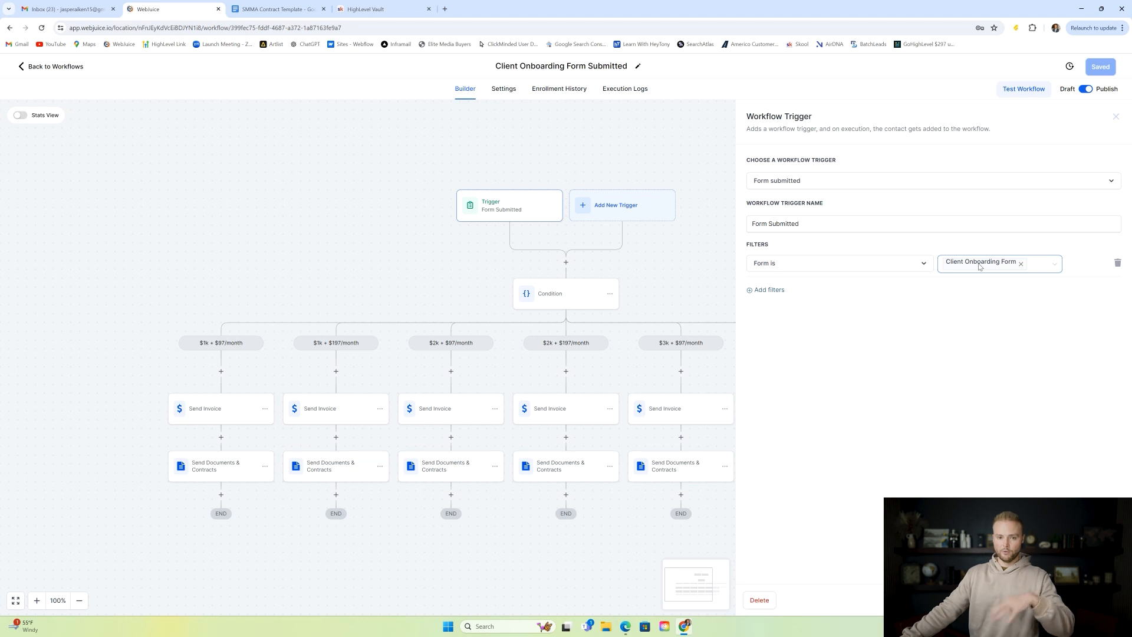
click(1117, 119)
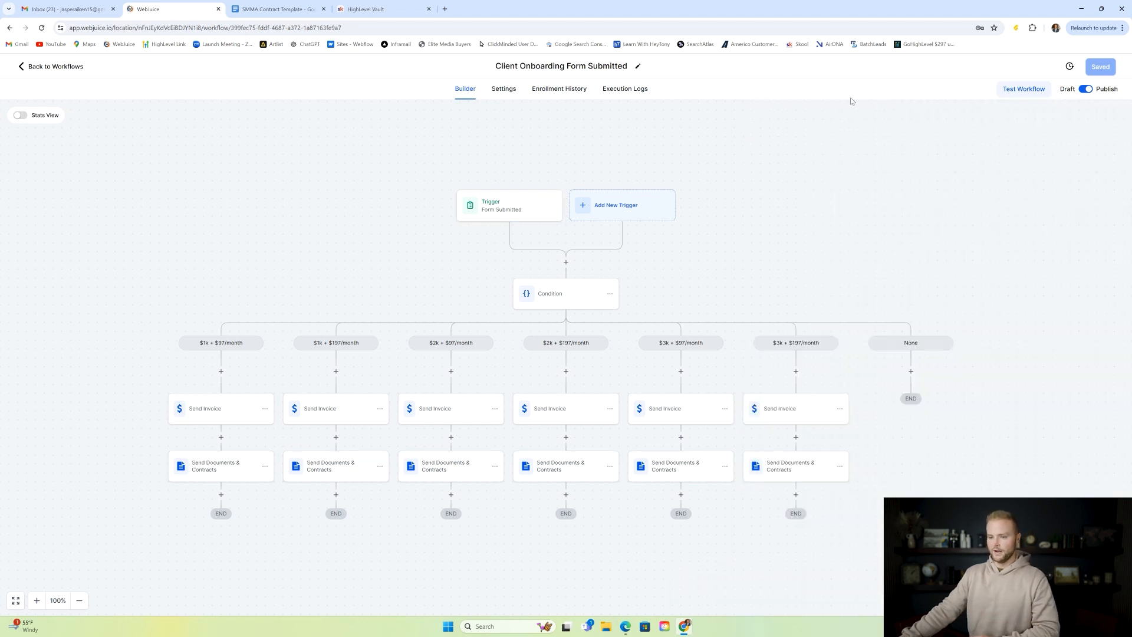
- Leave the workflow and open the Client Onboarding Form in the form builder, listing the forms by most recent
click(71, 70)
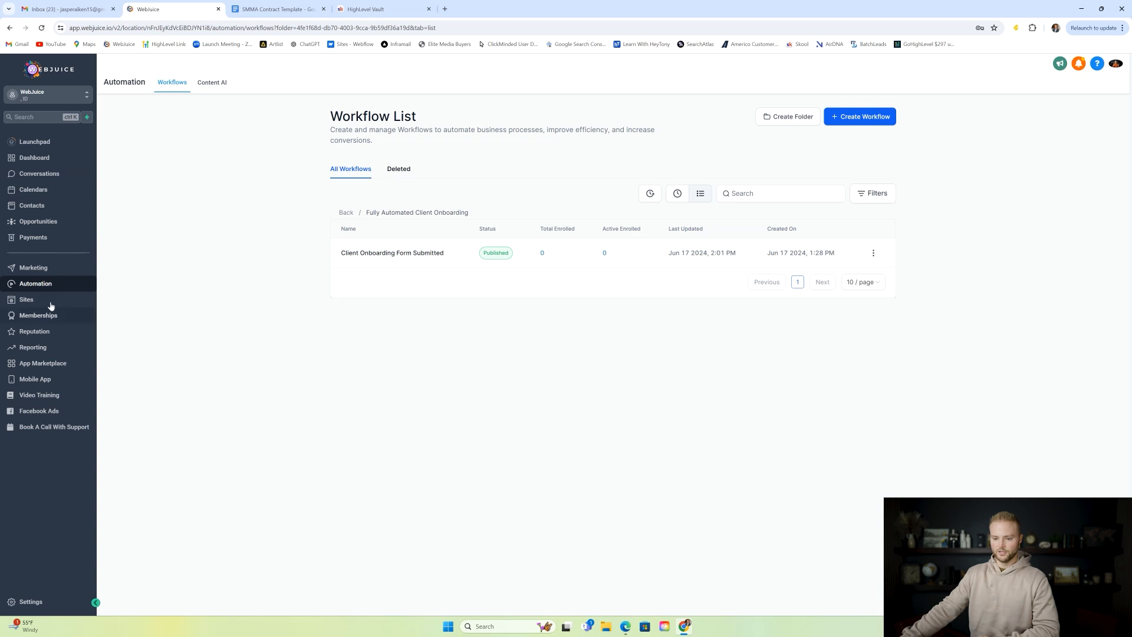
click(58, 302)
mouse_move(420, 83)
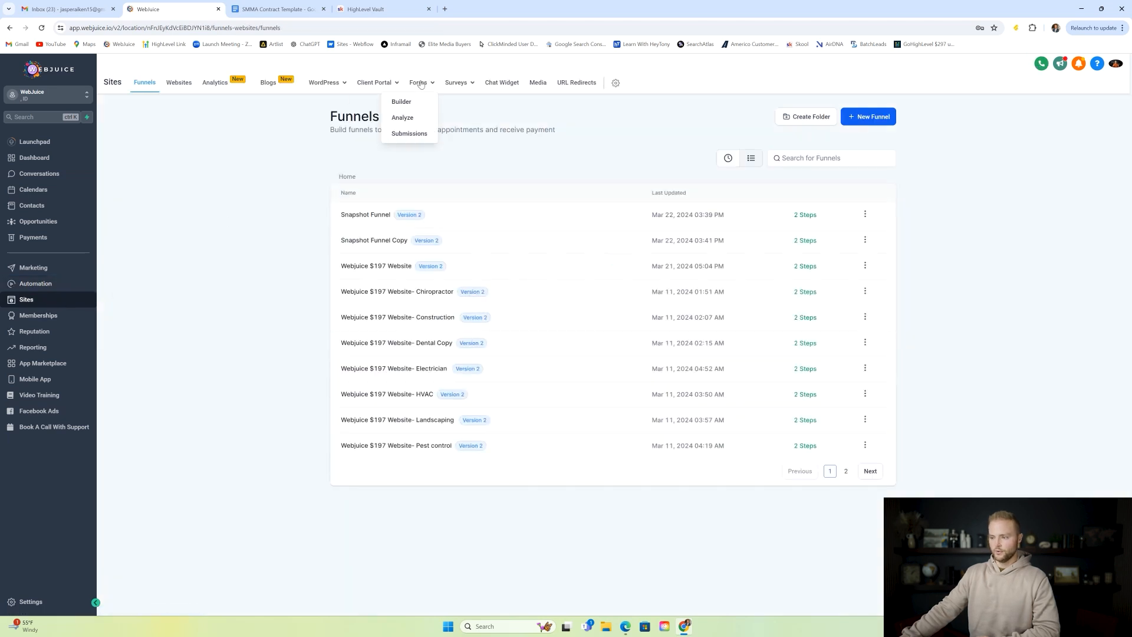
click(411, 102)
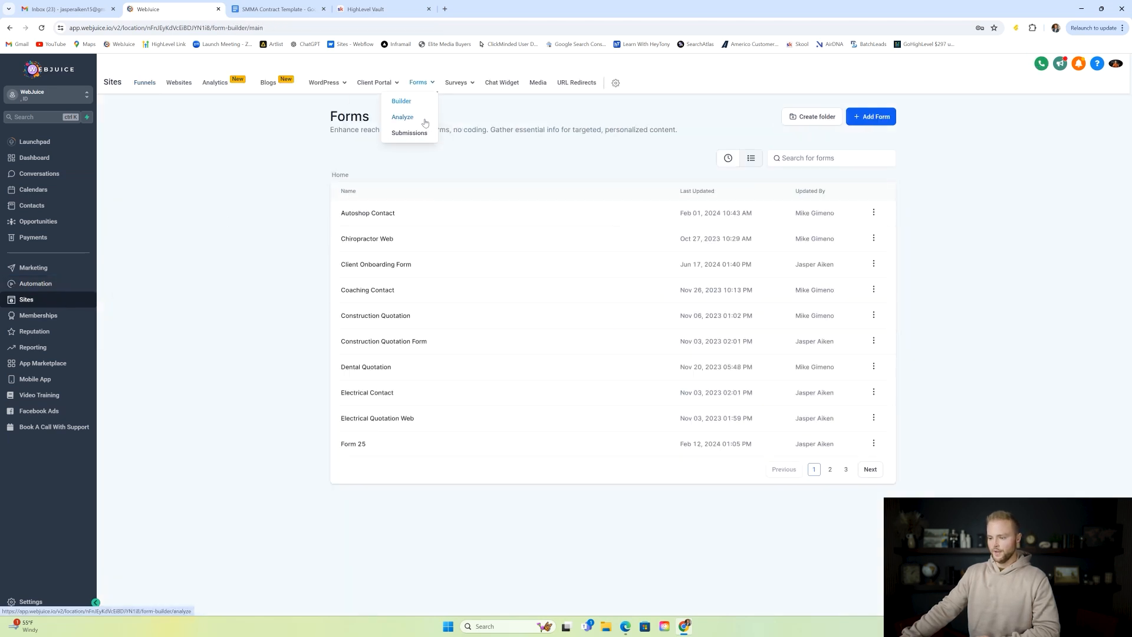
click(736, 161)
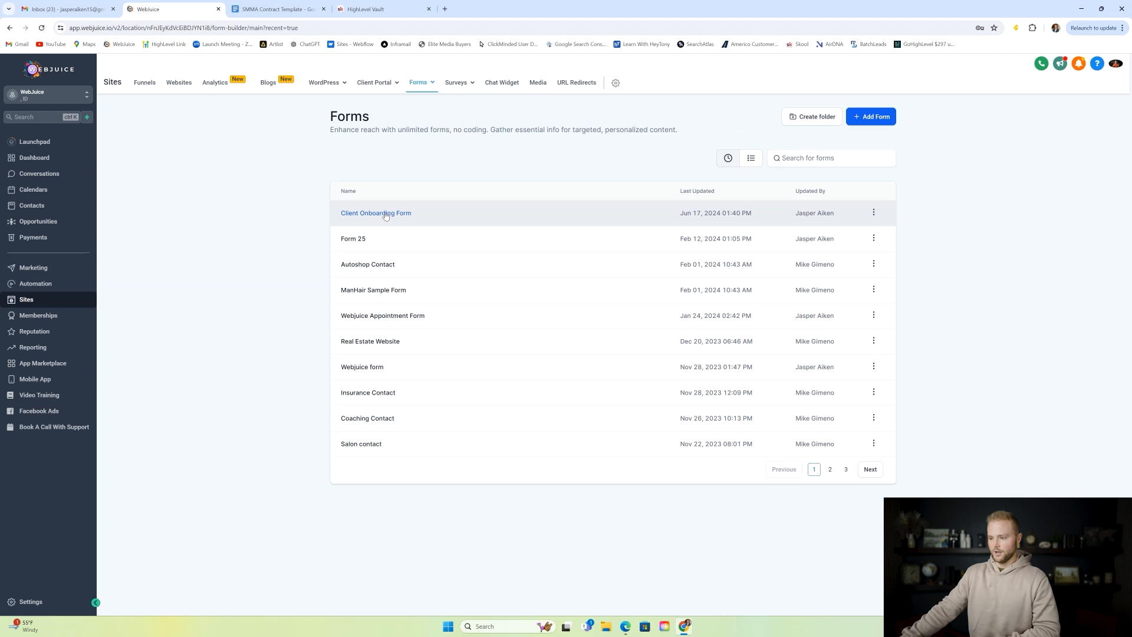
click(417, 209)
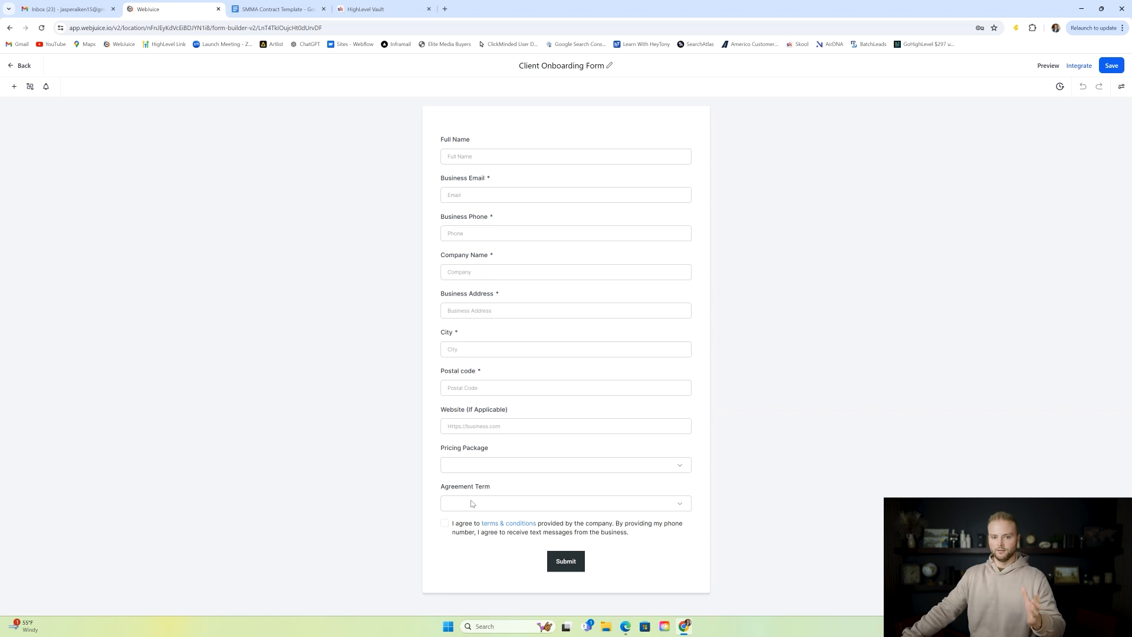
- Preview the Client Onboarding Form and examine the choices offered by its Pricing Package field
click(497, 466)
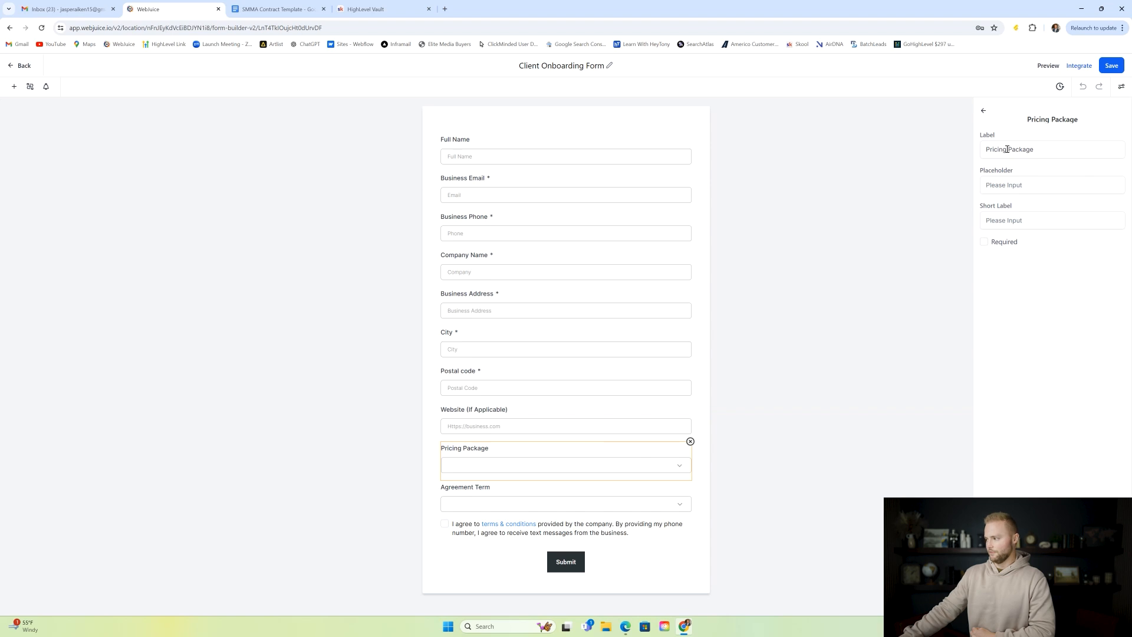
click(1048, 65)
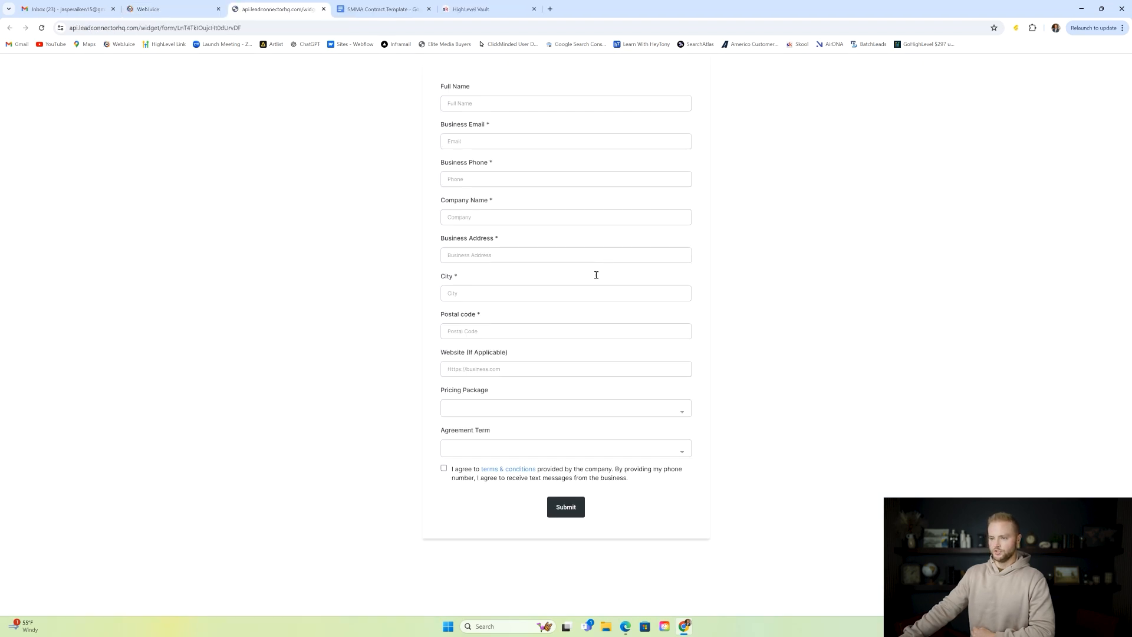
click(504, 411)
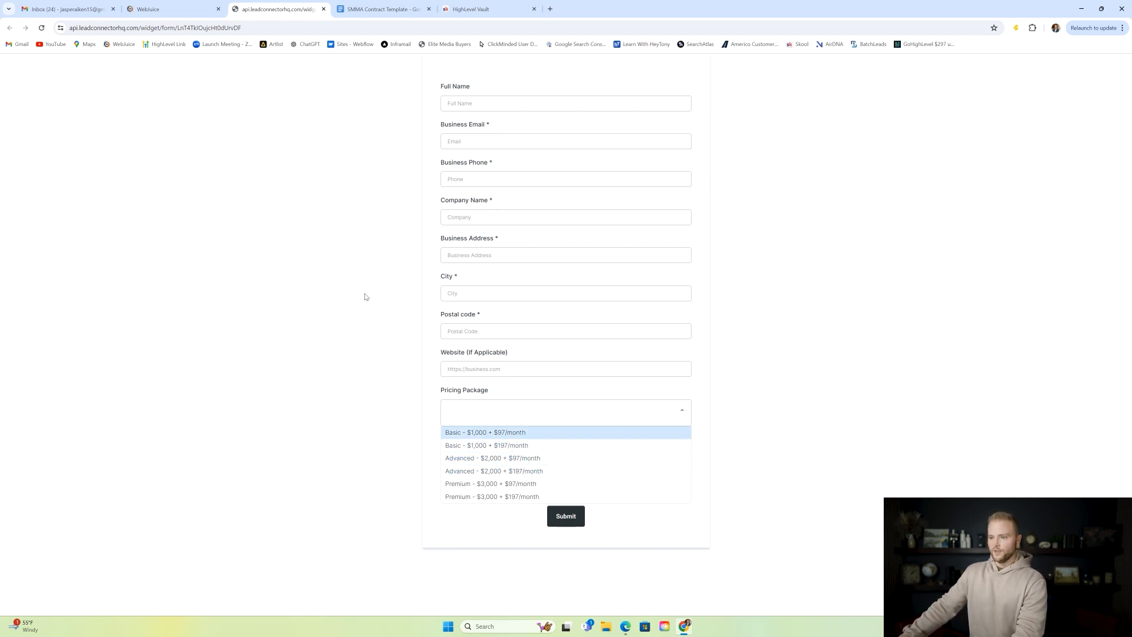
- Return to the form builder and start a new Dropdown (Multiple) custom field
click(170, 9)
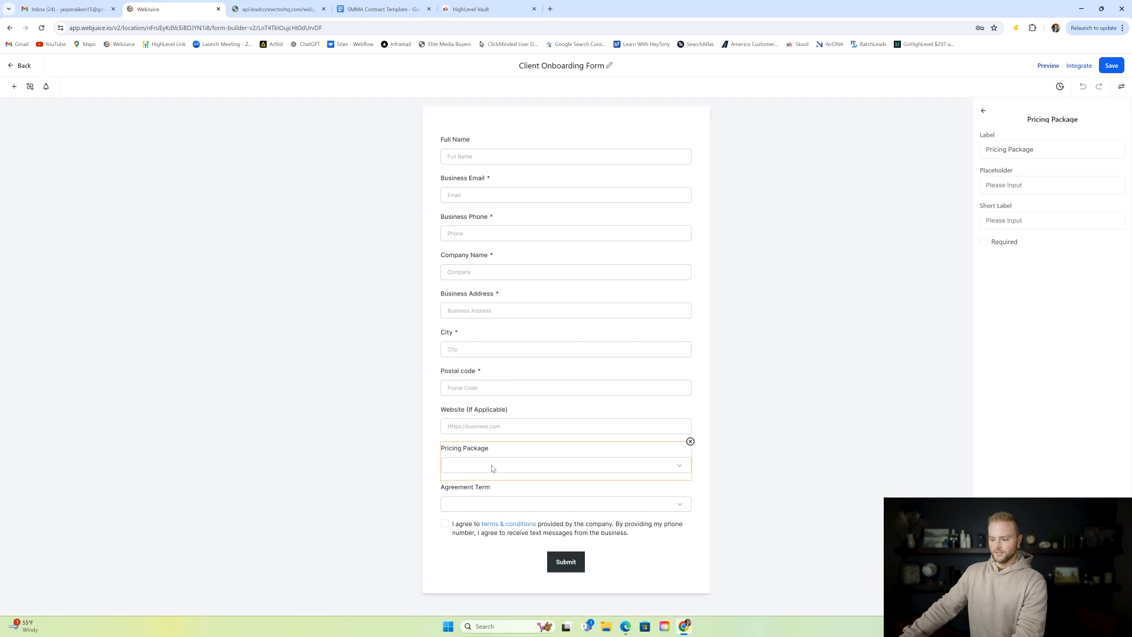
click(14, 88)
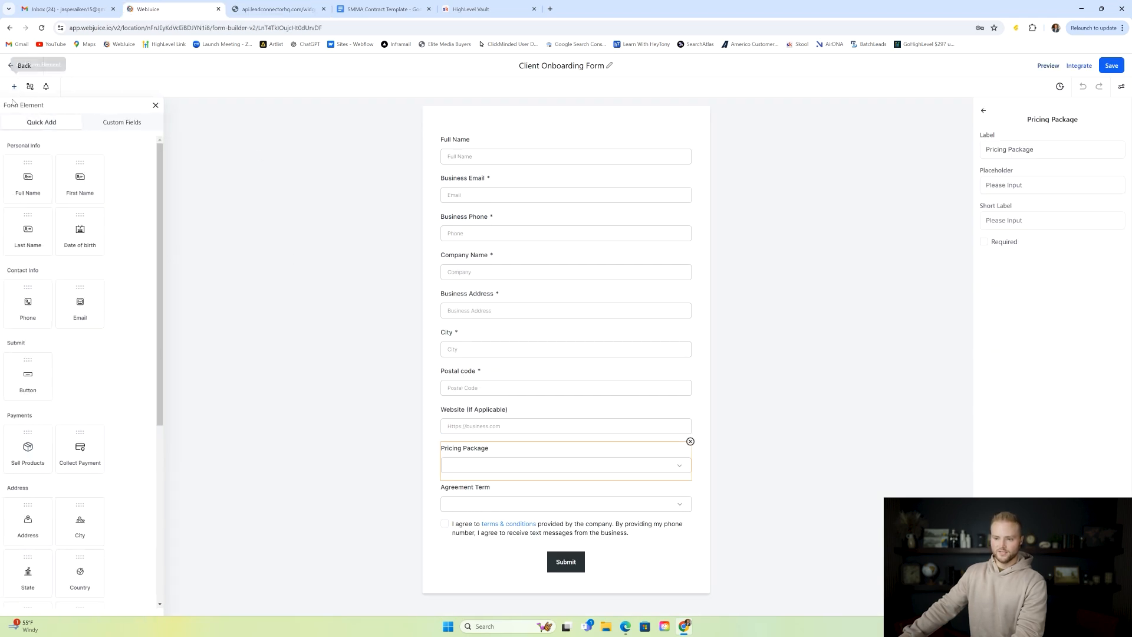
click(118, 125)
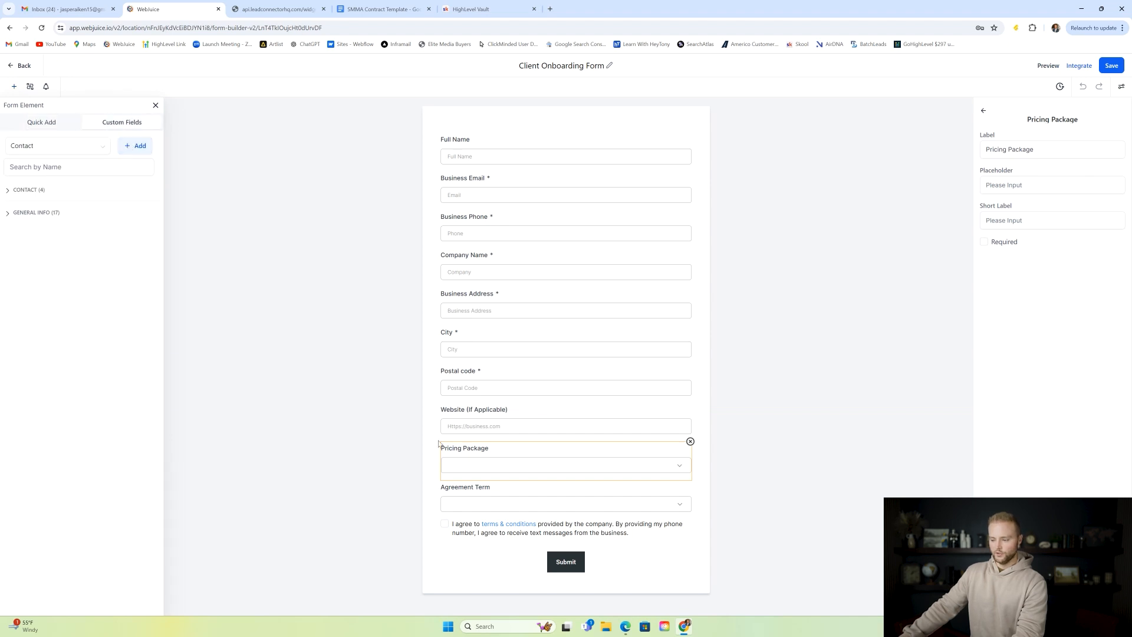
click(140, 146)
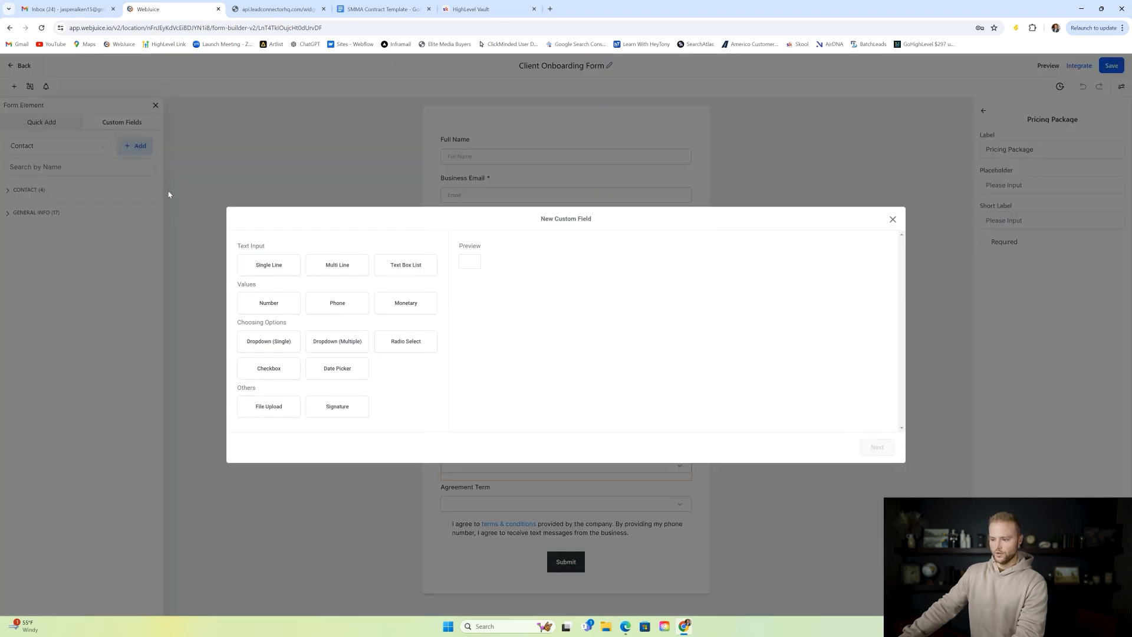
click(319, 341)
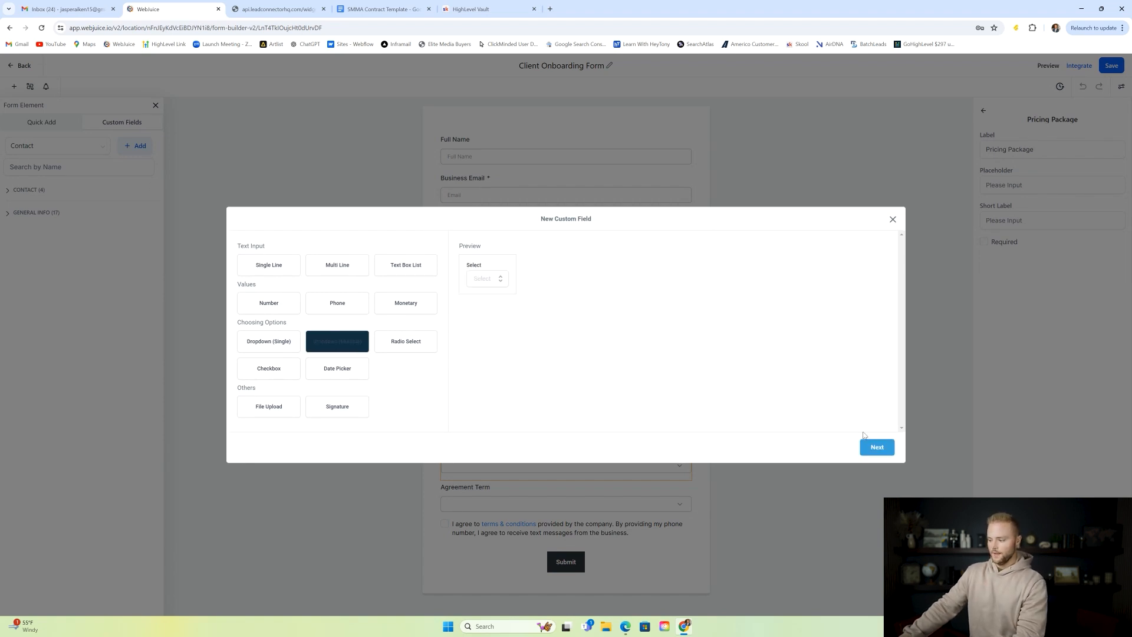
click(877, 447)
- Name the custom field Packages, keep Contact as its object and assign it to the General Info group
click(301, 296)
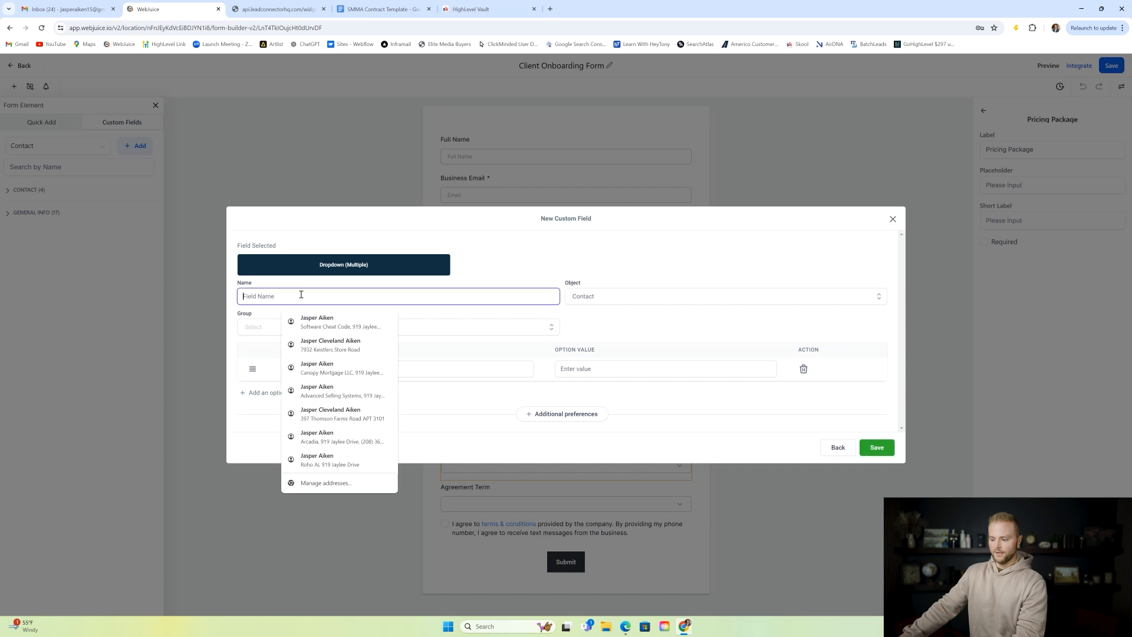
text(P)
text(acvk)
key(BackSpace)
key(BackSpace)
key(BackSpace)
text(ckages)
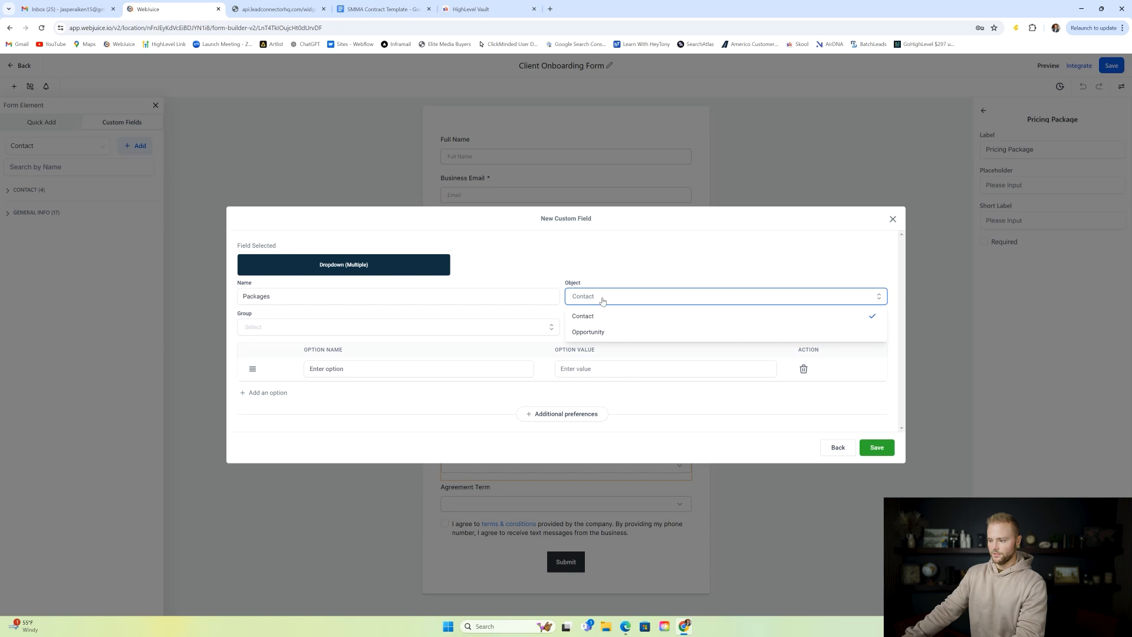
click(597, 319)
click(328, 325)
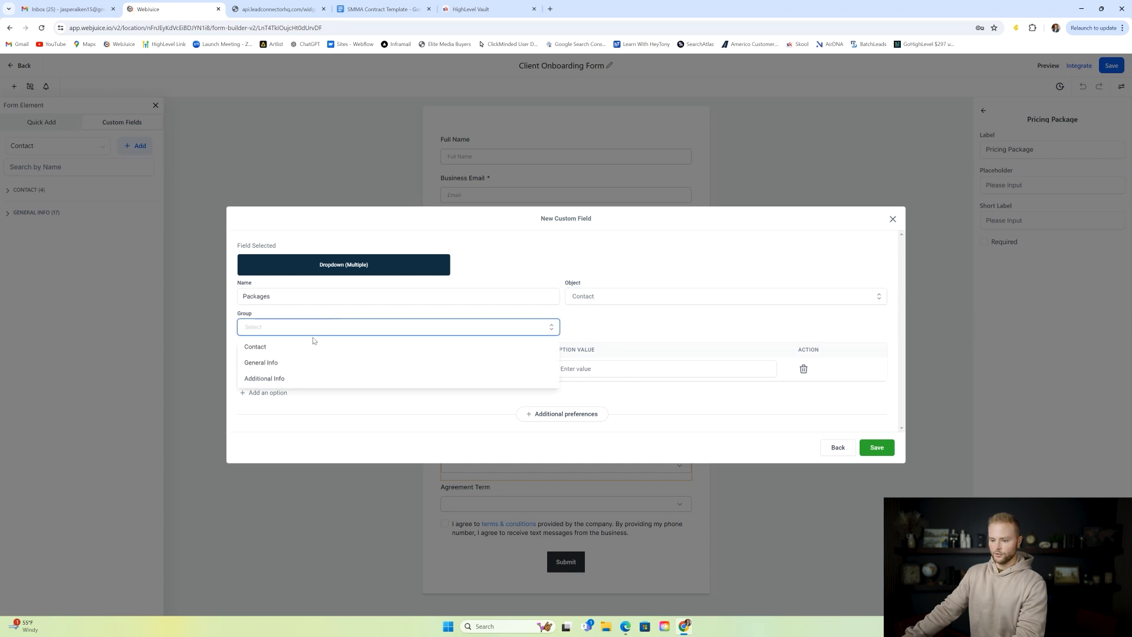
click(268, 363)
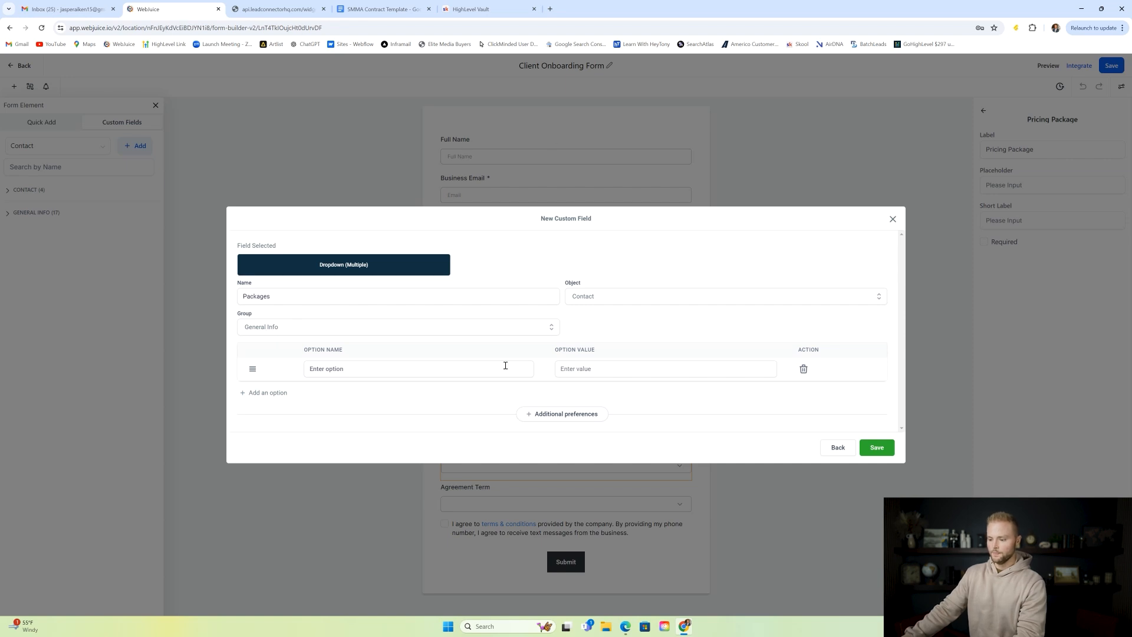
- Enter "Basic $1,000 + $97/month" as the first option of the Packages dropdown
click(336, 370)
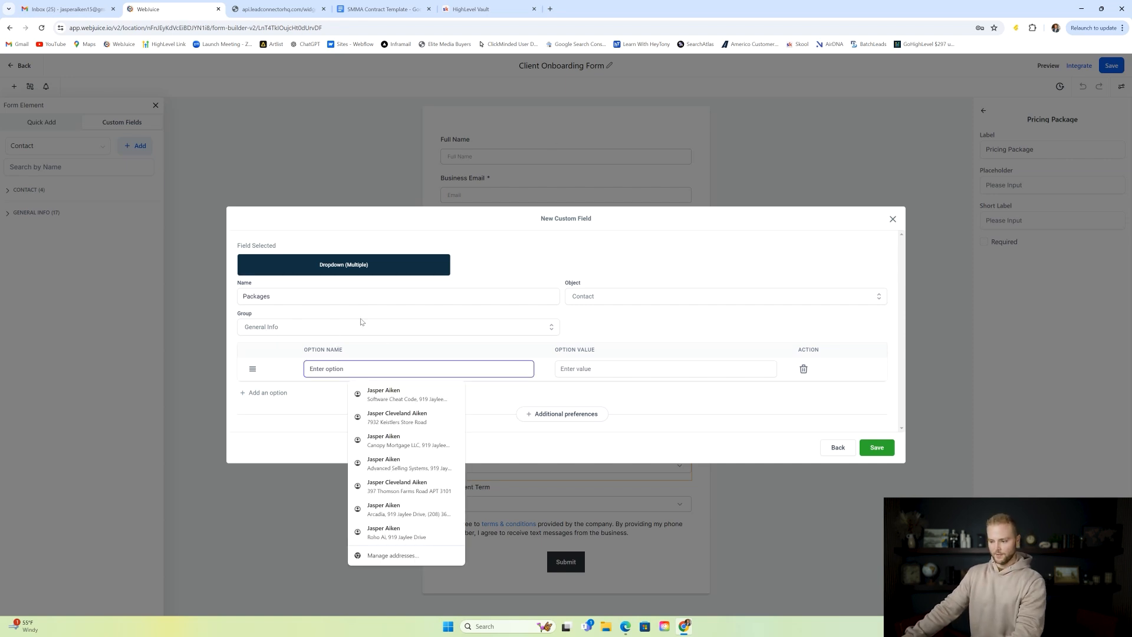
text($)
key(BackSpace)
text(Basic)
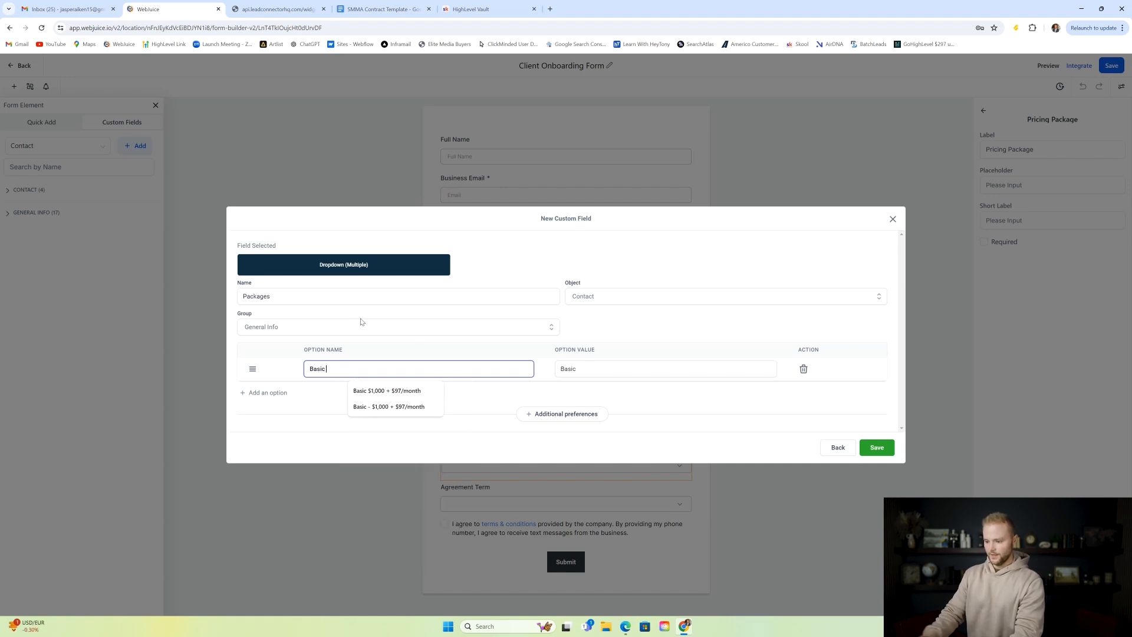
key(Down)
key(Return)
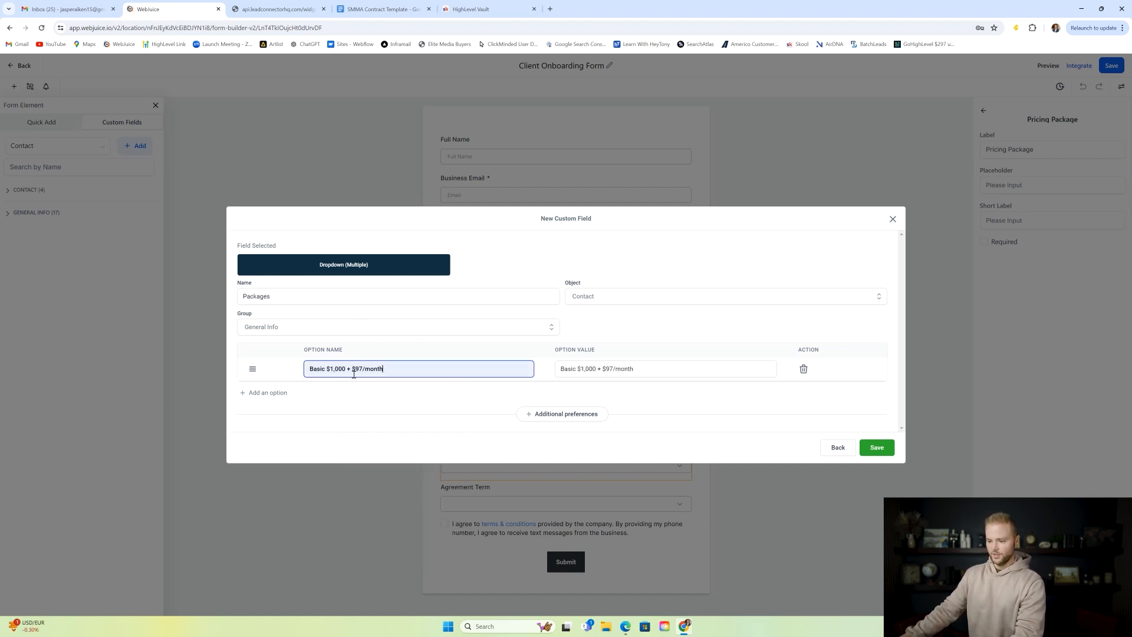
- Add a blank second option to the Packages dropdown, and discard the new custom field without saving
click(273, 392)
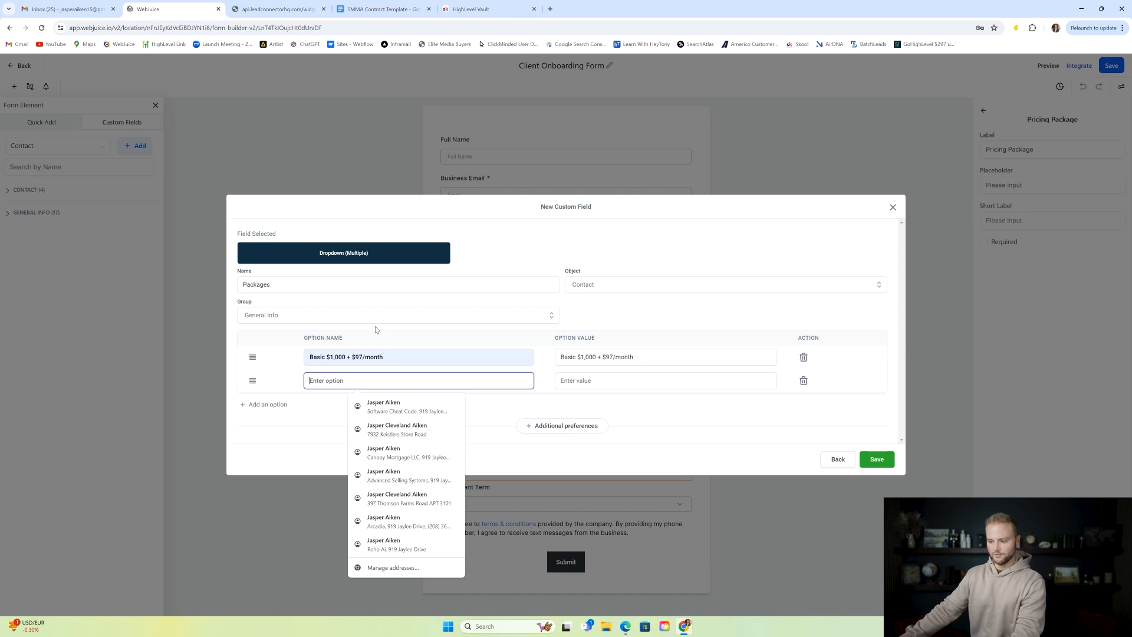
click(315, 392)
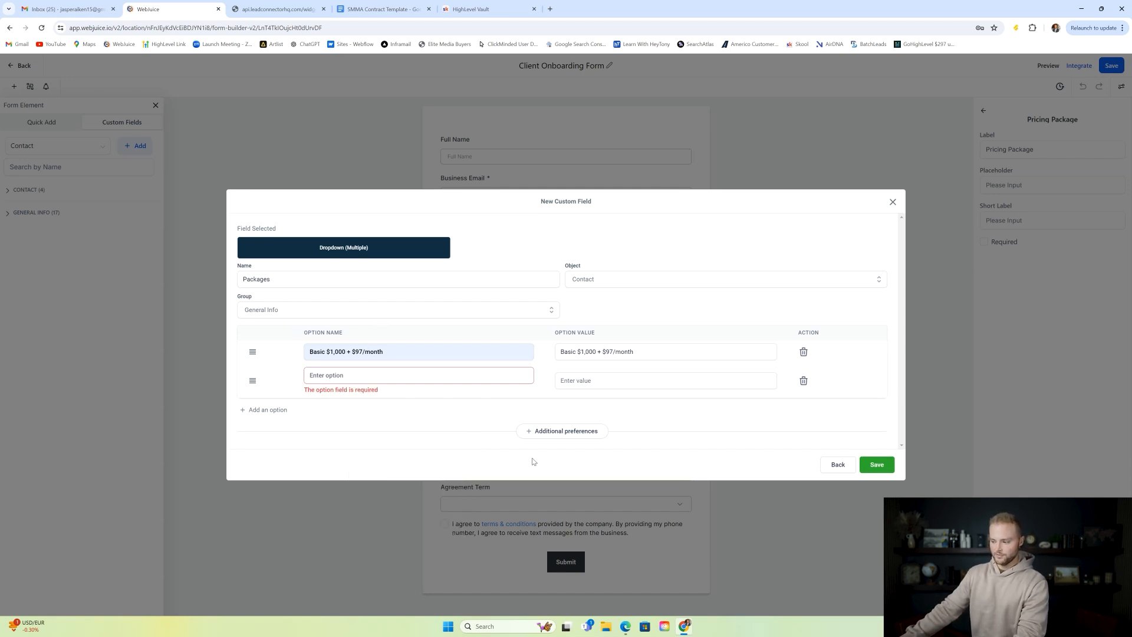
click(838, 464)
click(894, 220)
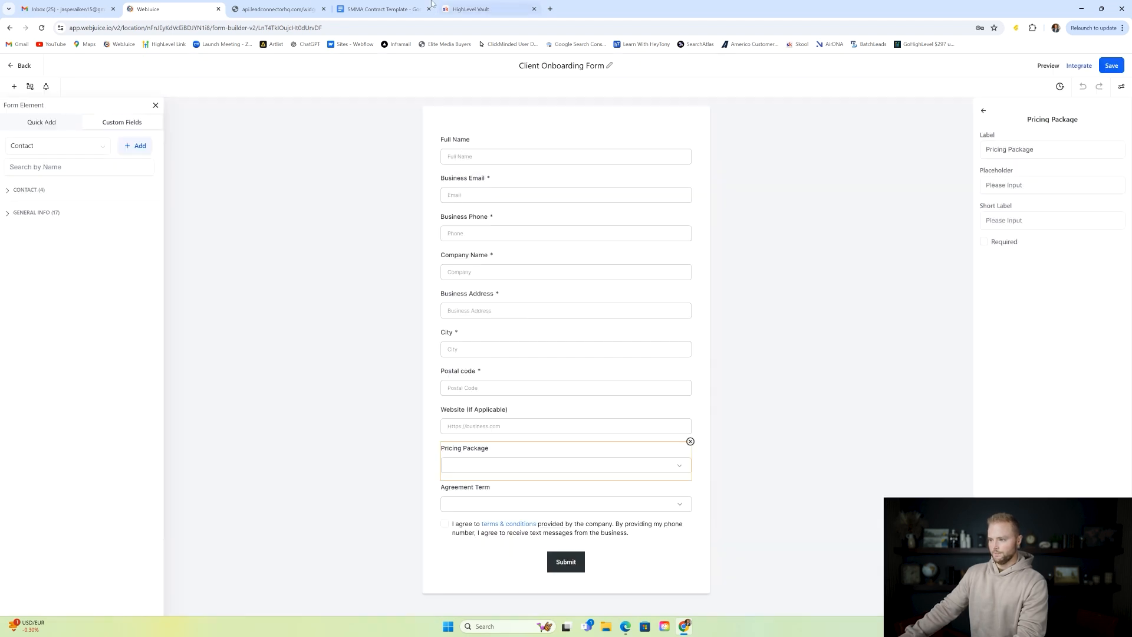
- Review the choices of the Pricing Package and Agreement Term fields in the form preview
click(289, 8)
click(501, 410)
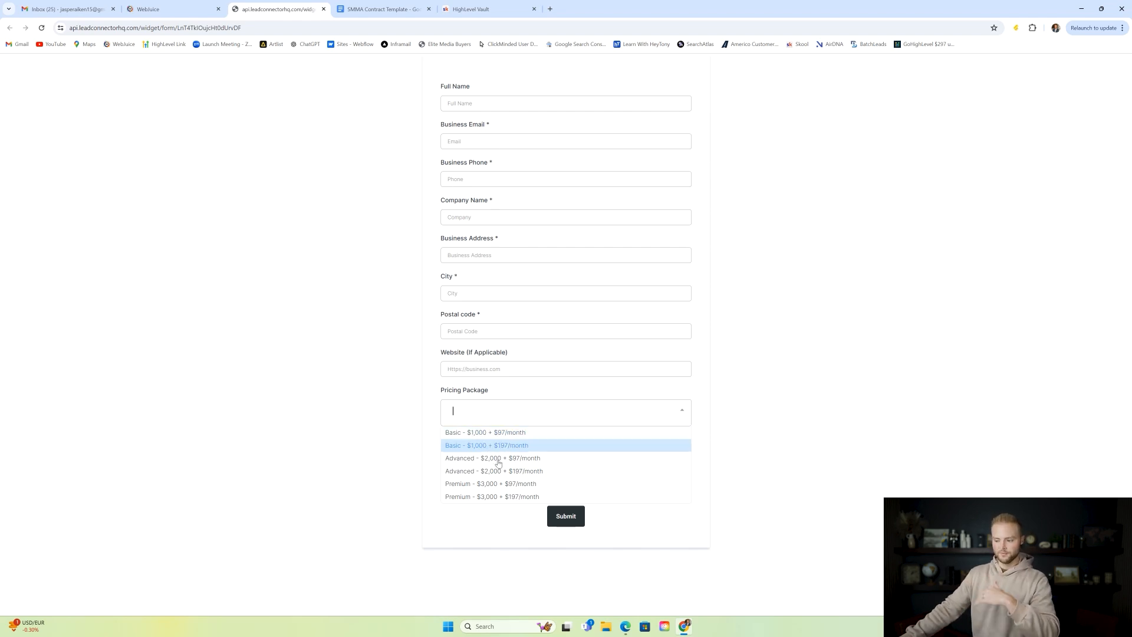
click(524, 391)
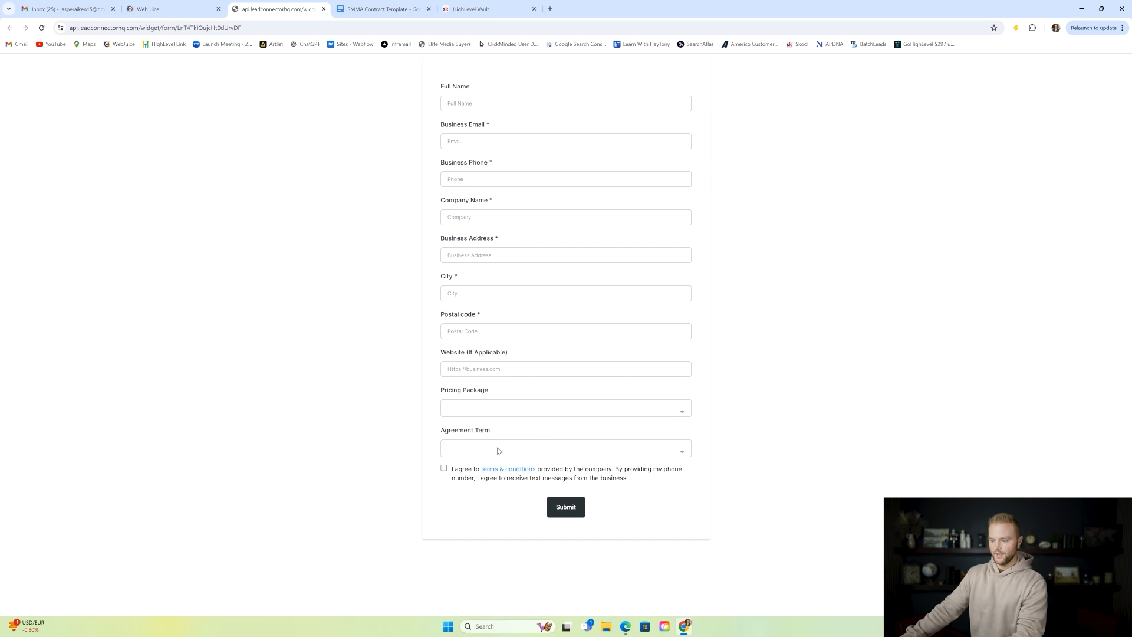
click(479, 451)
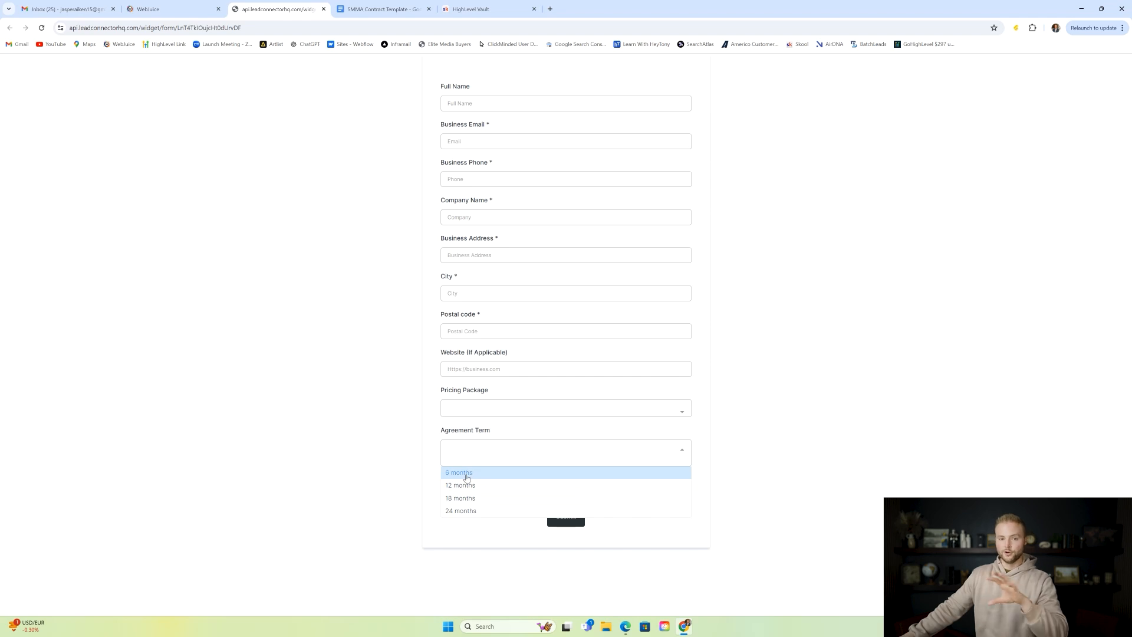
click(478, 424)
click(470, 449)
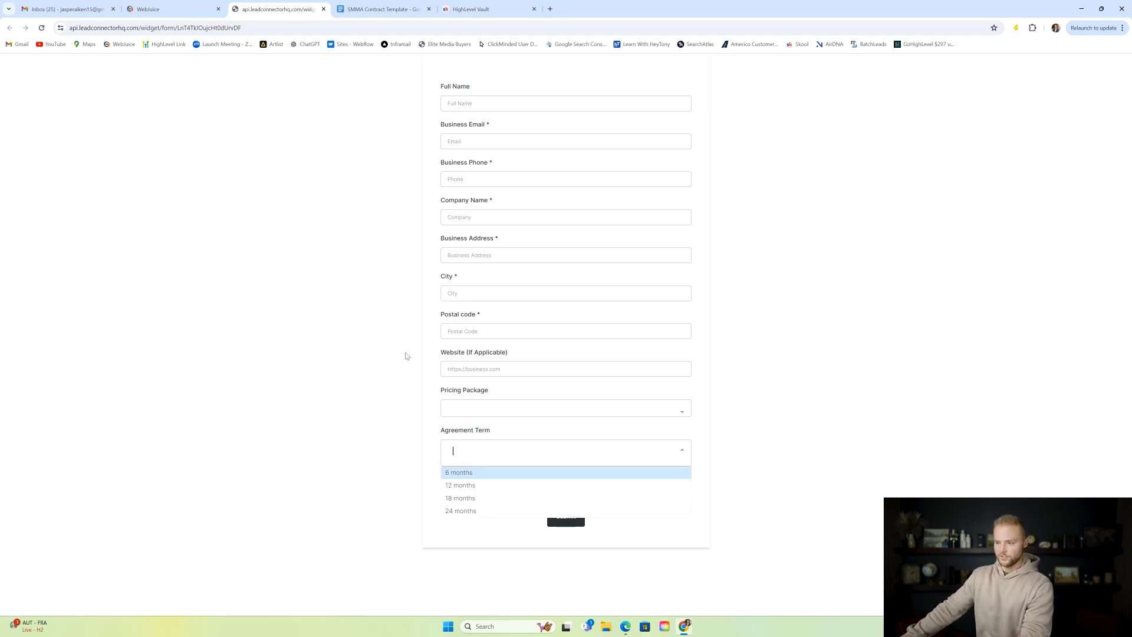
- Return to the form builder, look through the quick-add elements and start another Dropdown (Multiple) custom field
click(171, 8)
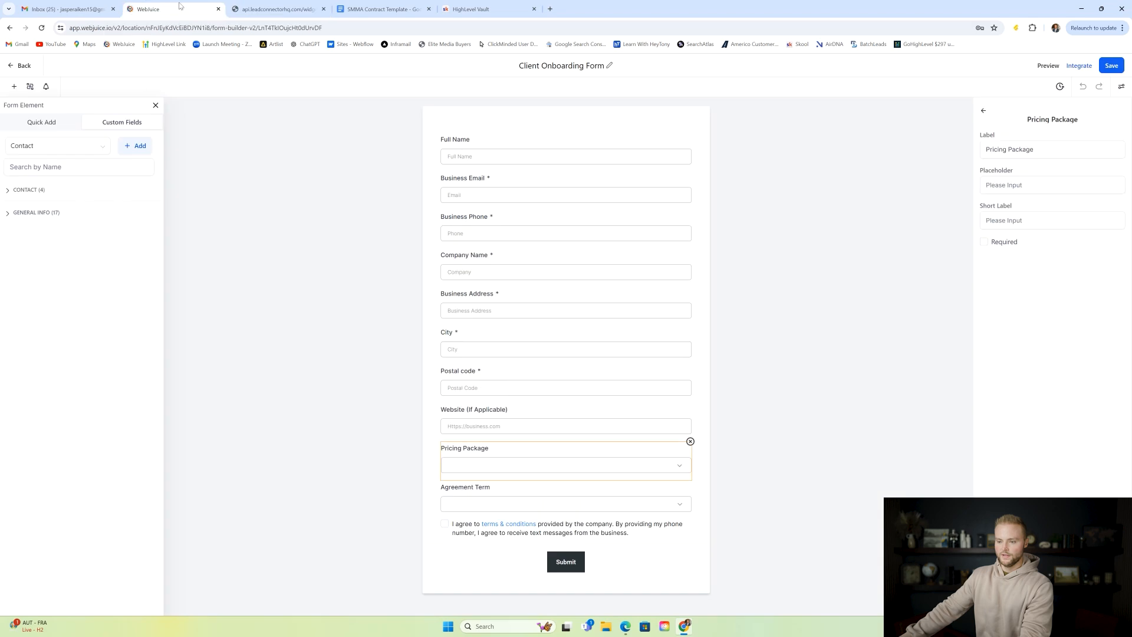
click(56, 125)
scroll(163, 170, down, 5)
scroll(163, 171, up, 5)
click(126, 124)
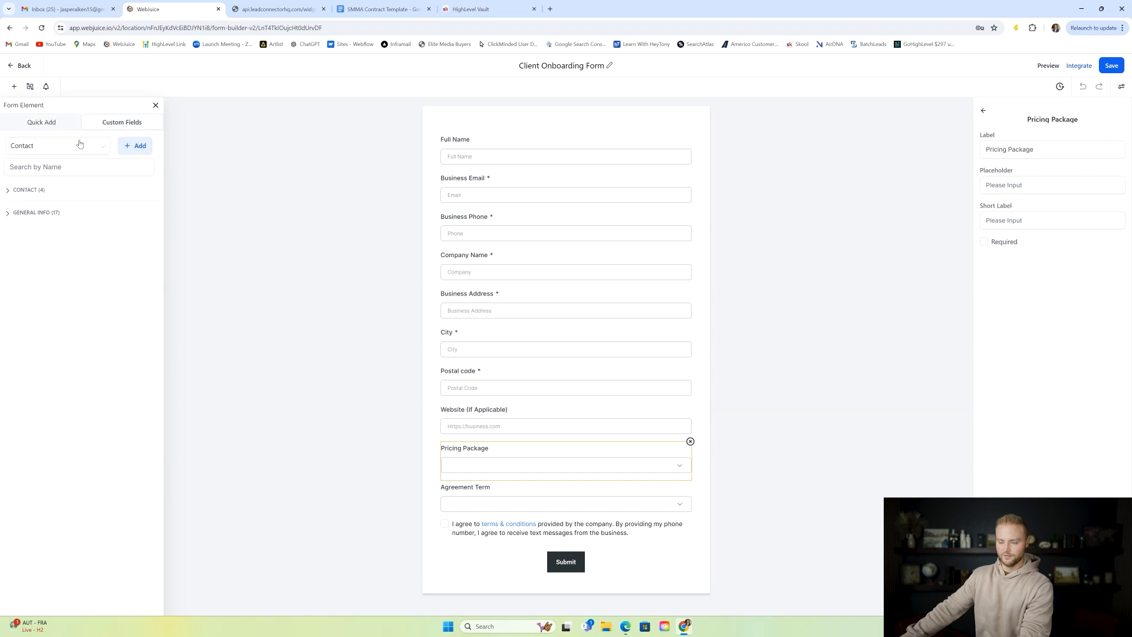
click(135, 145)
click(336, 343)
click(875, 447)
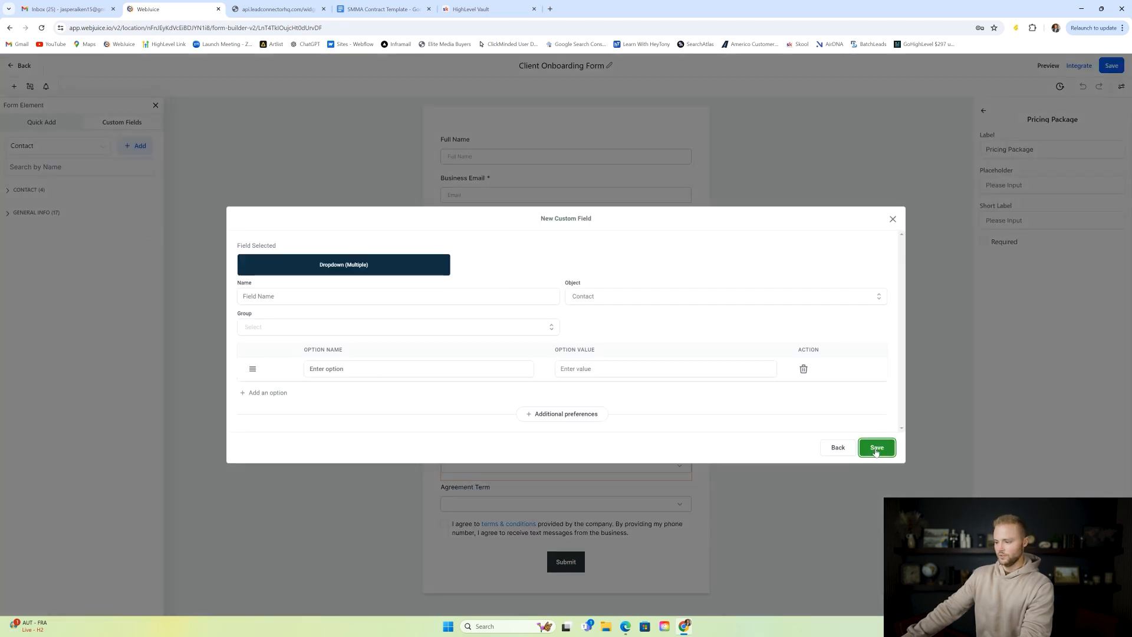
- Name the new custom field "Agreement Term", keep Contact as its object and assign it to the General Info group
click(329, 293)
text(A)
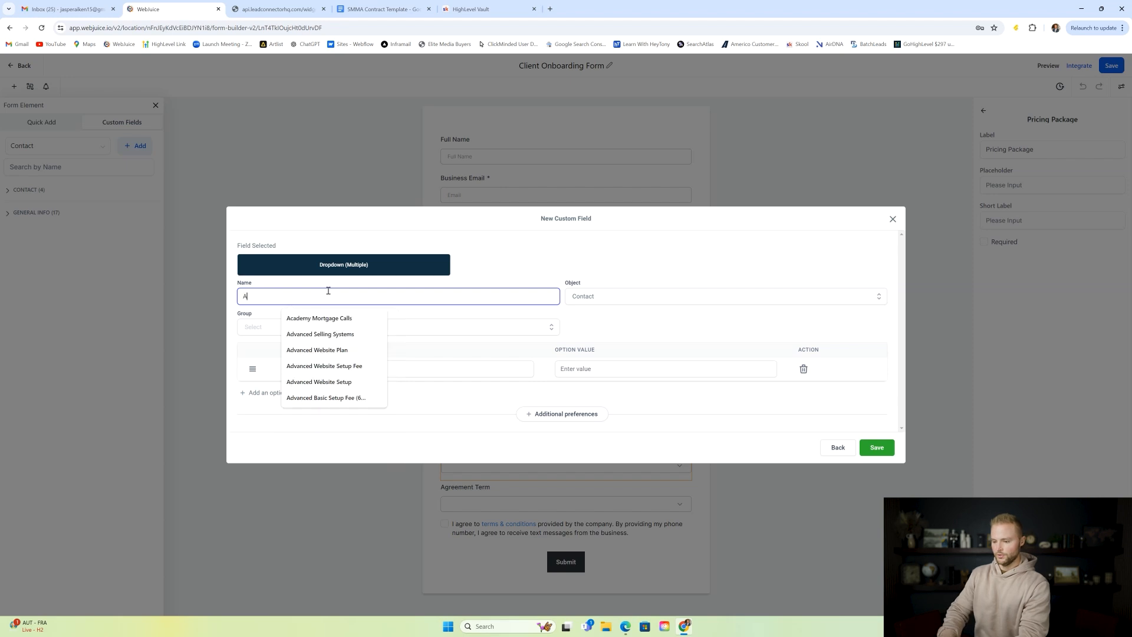
text(greemnt )
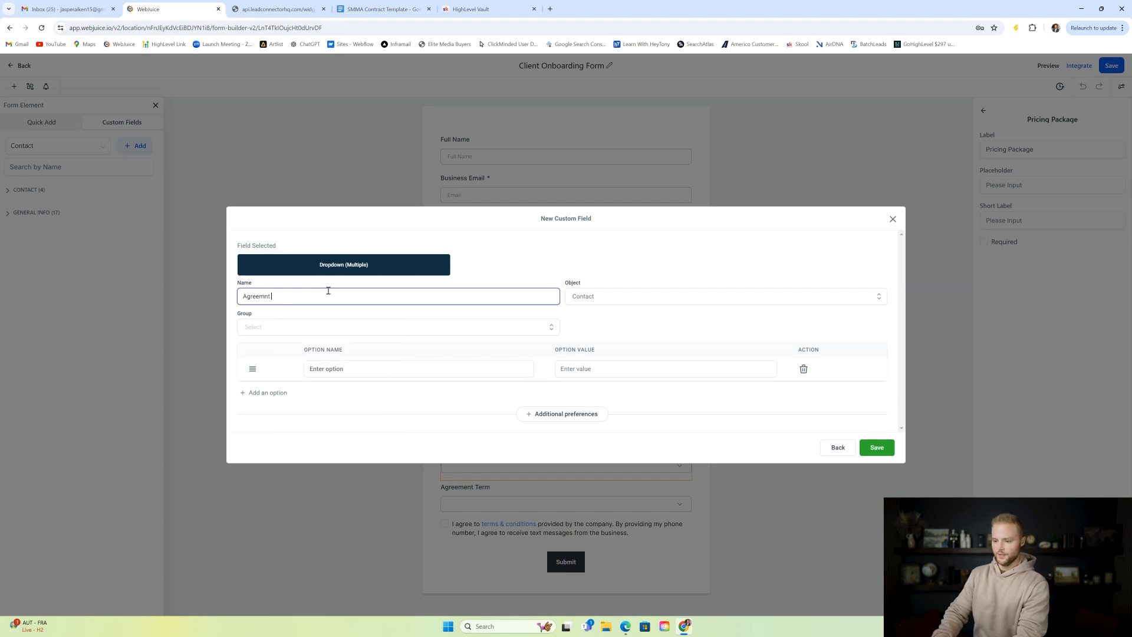
text(entTerm)
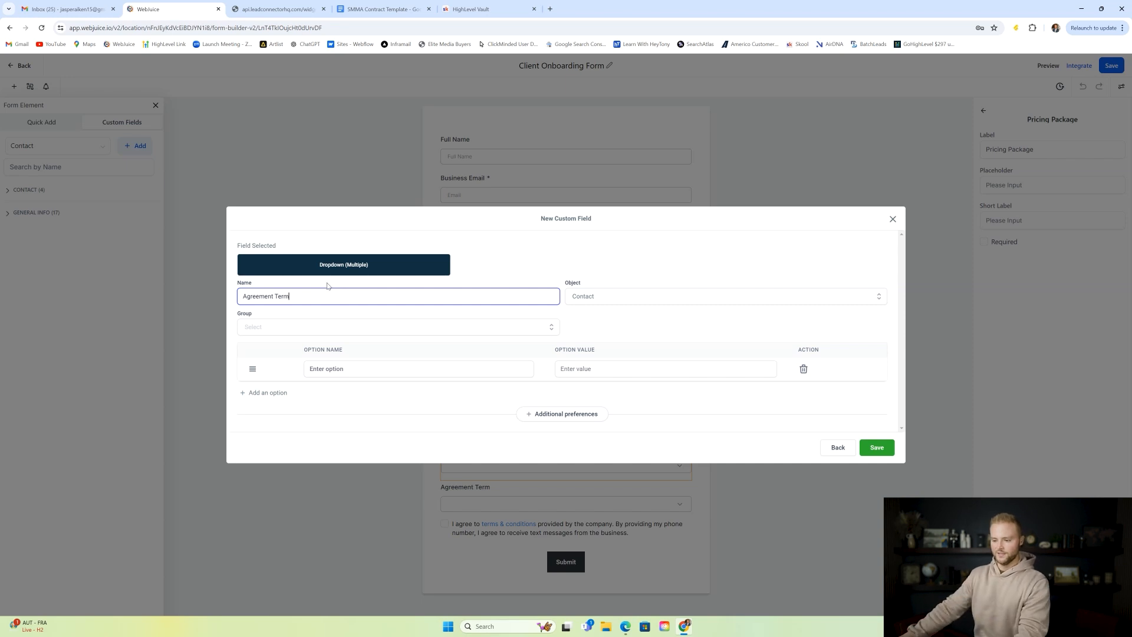
click(591, 298)
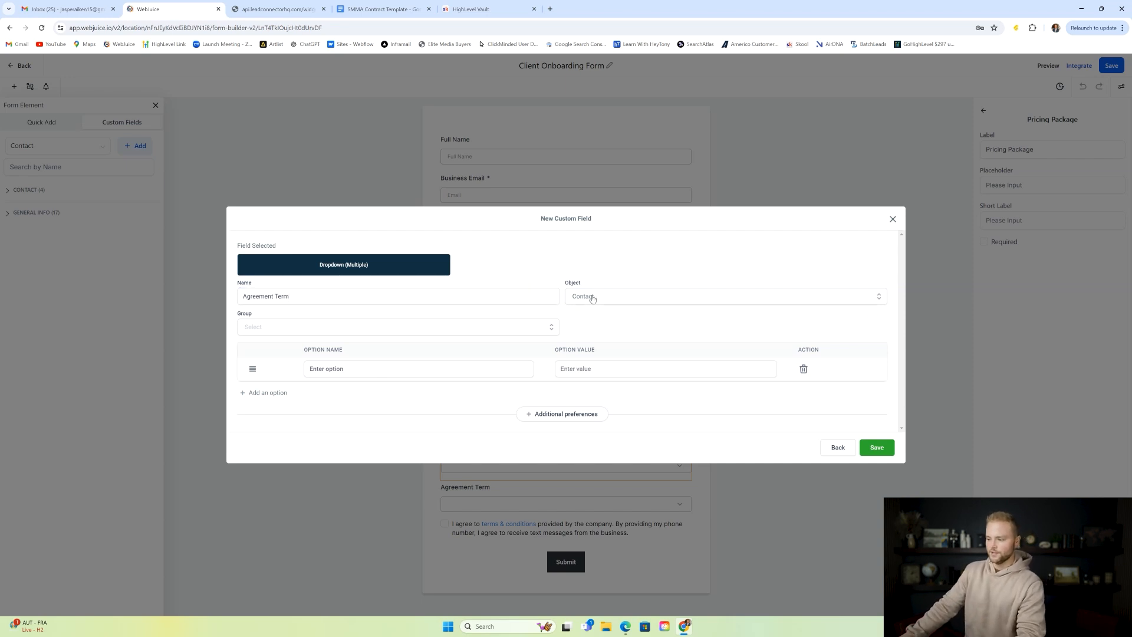
click(592, 317)
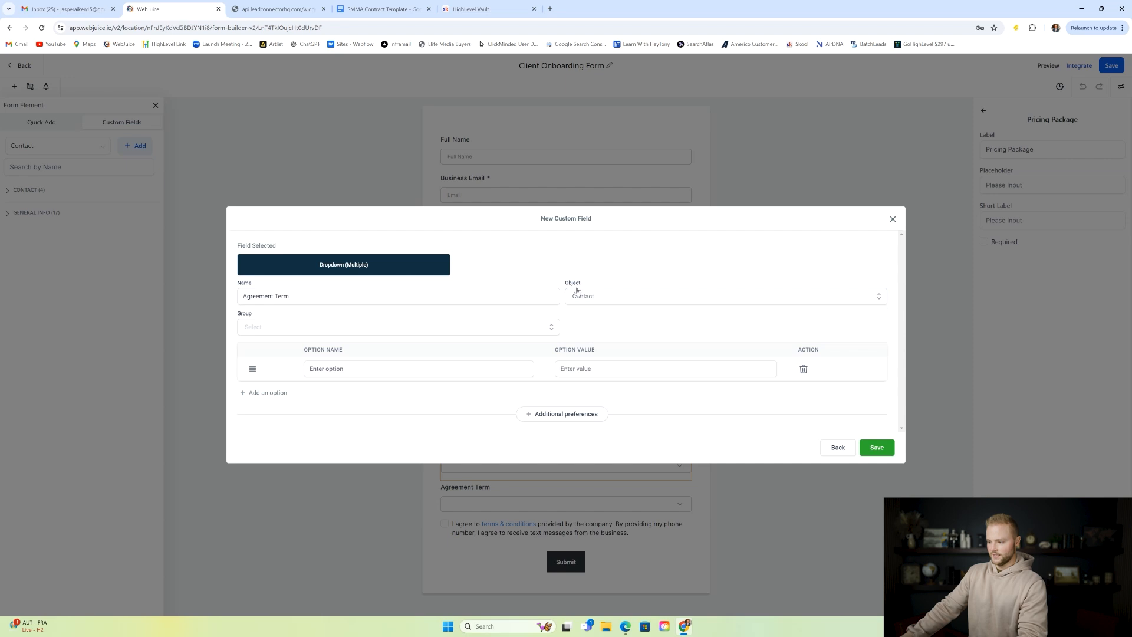
click(383, 322)
click(318, 362)
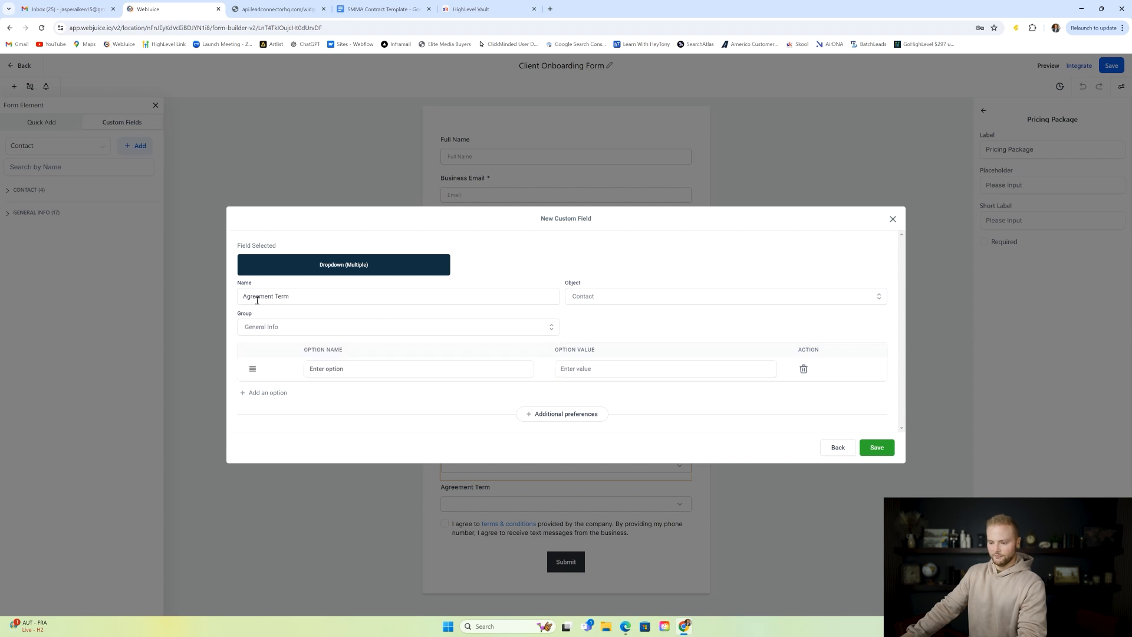
- Enter "6 months" and "12 months" as the first two options of the Agreement Term dropdown
click(335, 370)
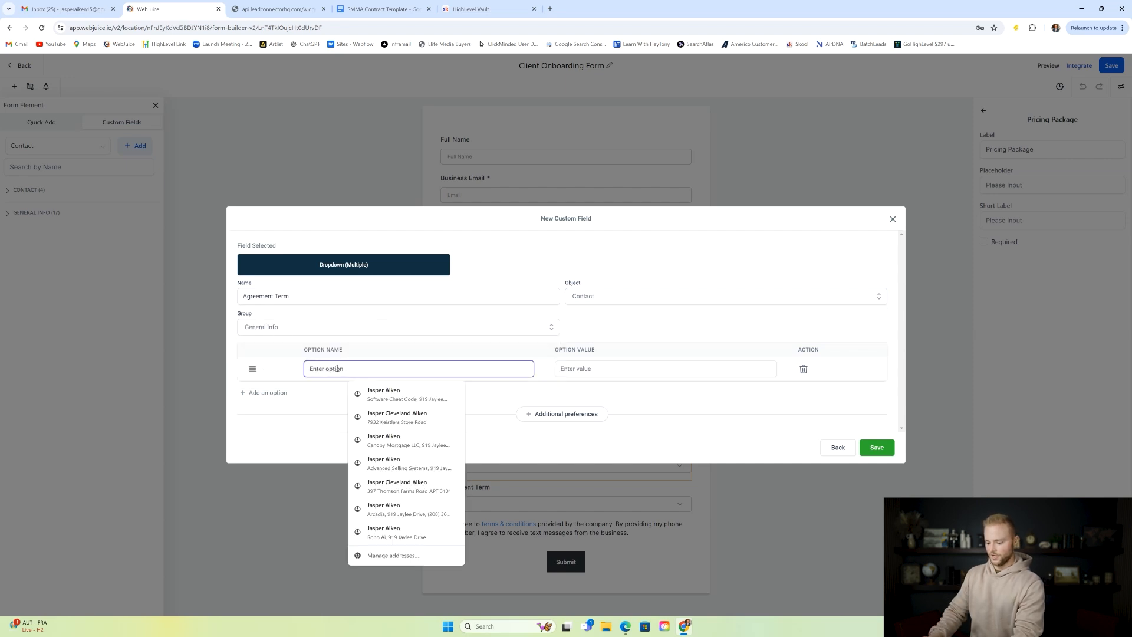
text(6 months)
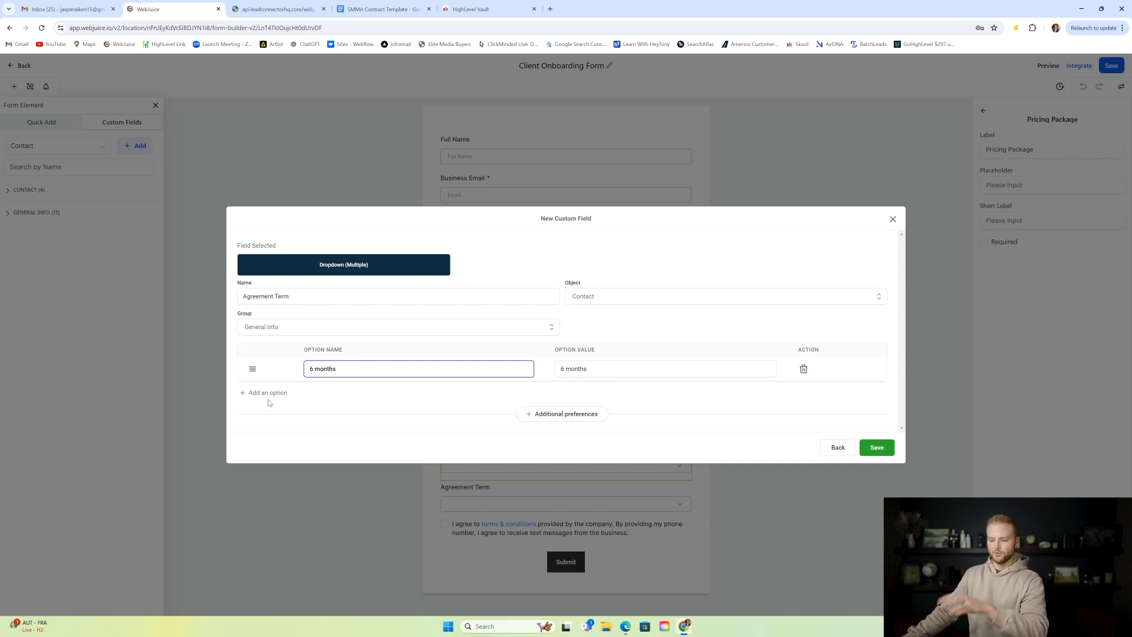
click(274, 396)
click(332, 381)
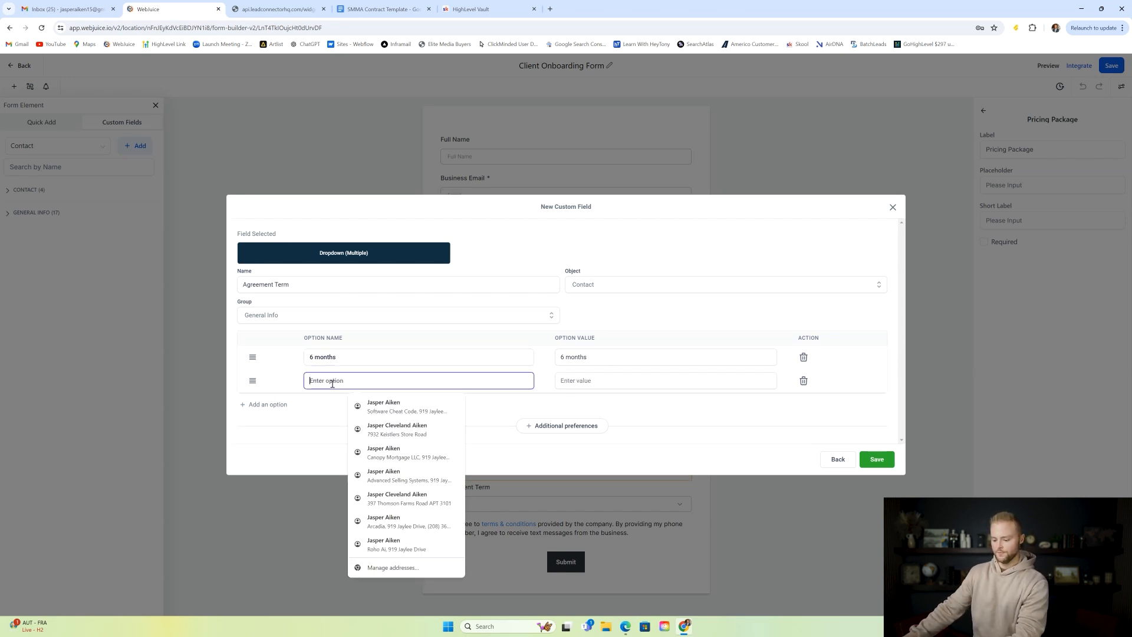
text(12 moht)
key(BackSpace)
key(BackSpace)
text(nths)
- Add "18 months" and "24 months" as further Agreement Term options, and discard the new custom field without saving
click(276, 405)
click(320, 394)
text(18 months)
click(292, 417)
click(325, 406)
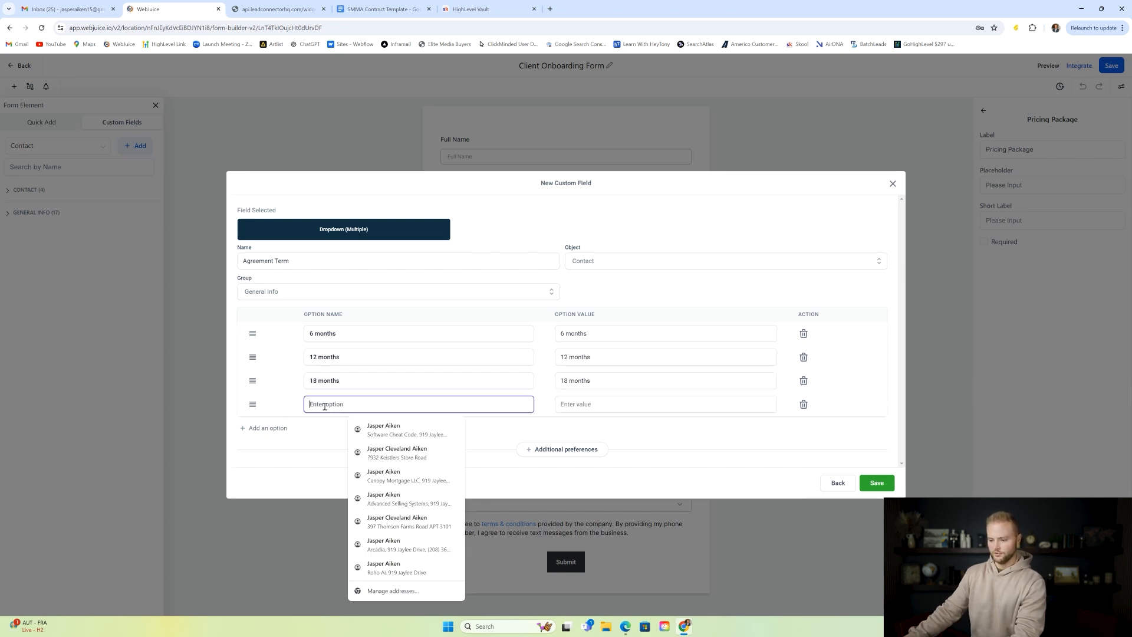
text(24 months)
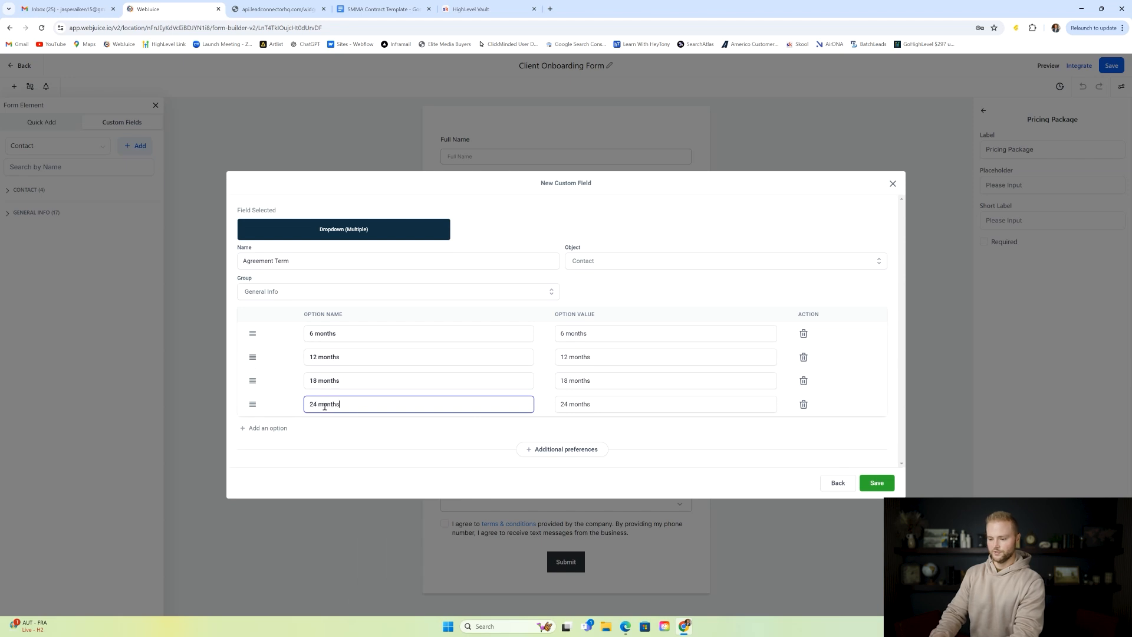
click(328, 422)
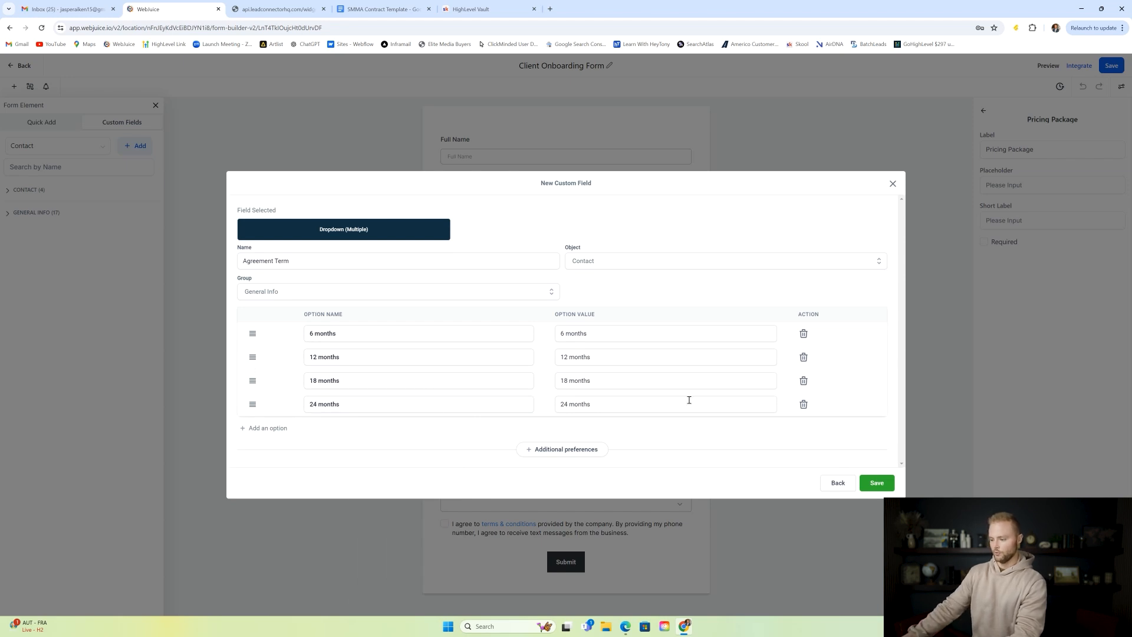
click(894, 185)
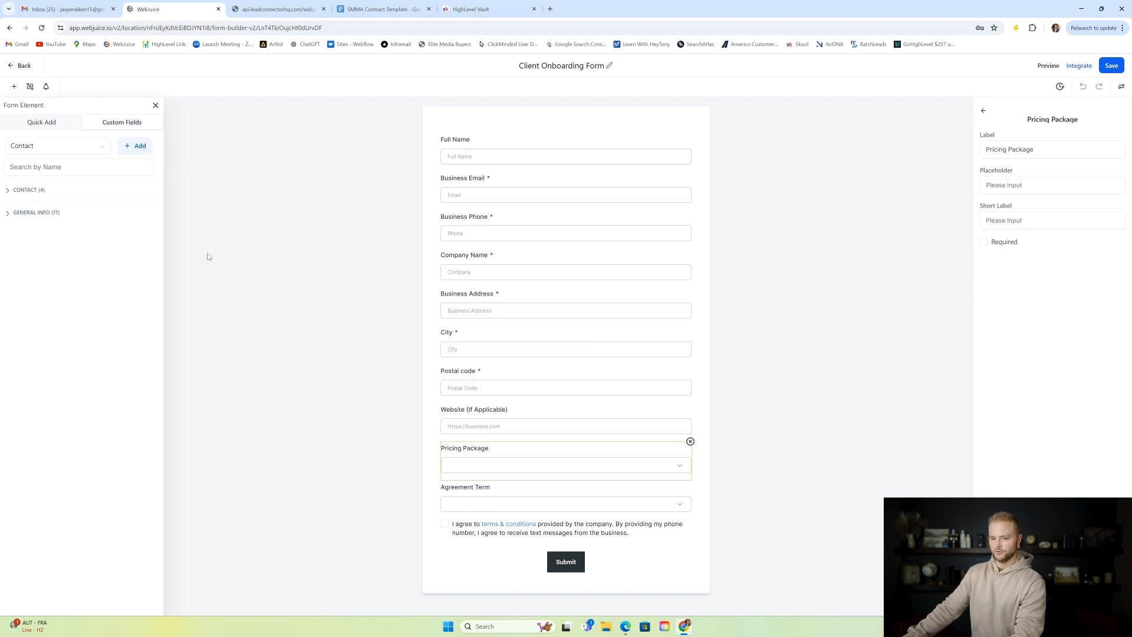
- Locate the existing Pricing Package and Agreement Term fields among the General Info custom fields
click(59, 216)
click(89, 577)
scroll(103, 397, down, 1)
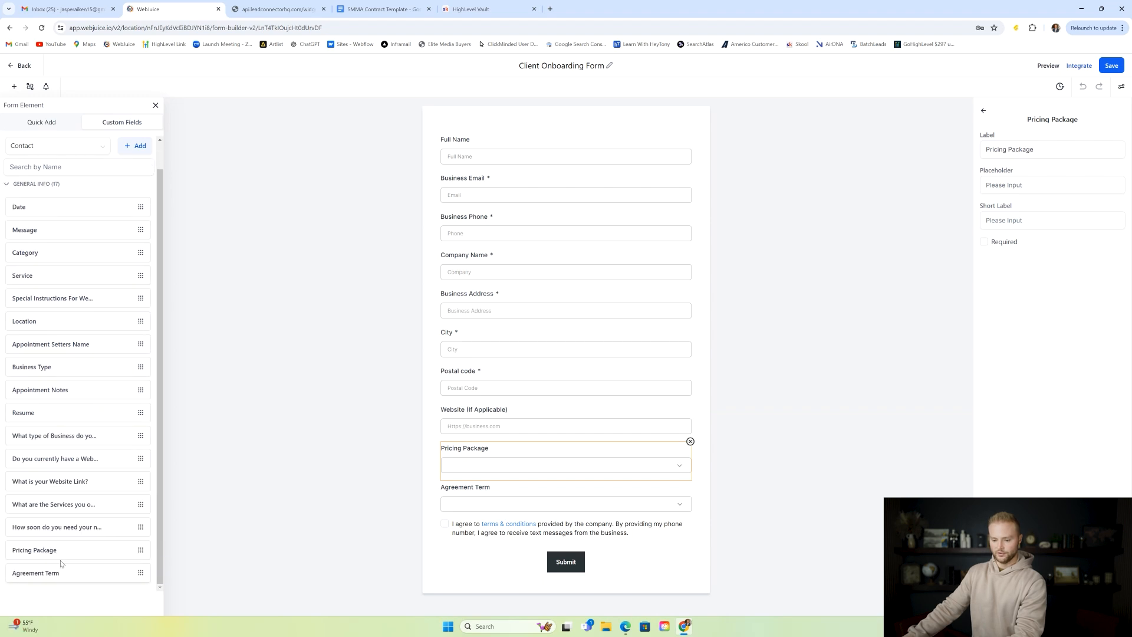
mouse_move(54, 551)
mouse_down()
mouse_move(398, 486)
mouse_move(54, 541)
mouse_up()
click(381, 494)
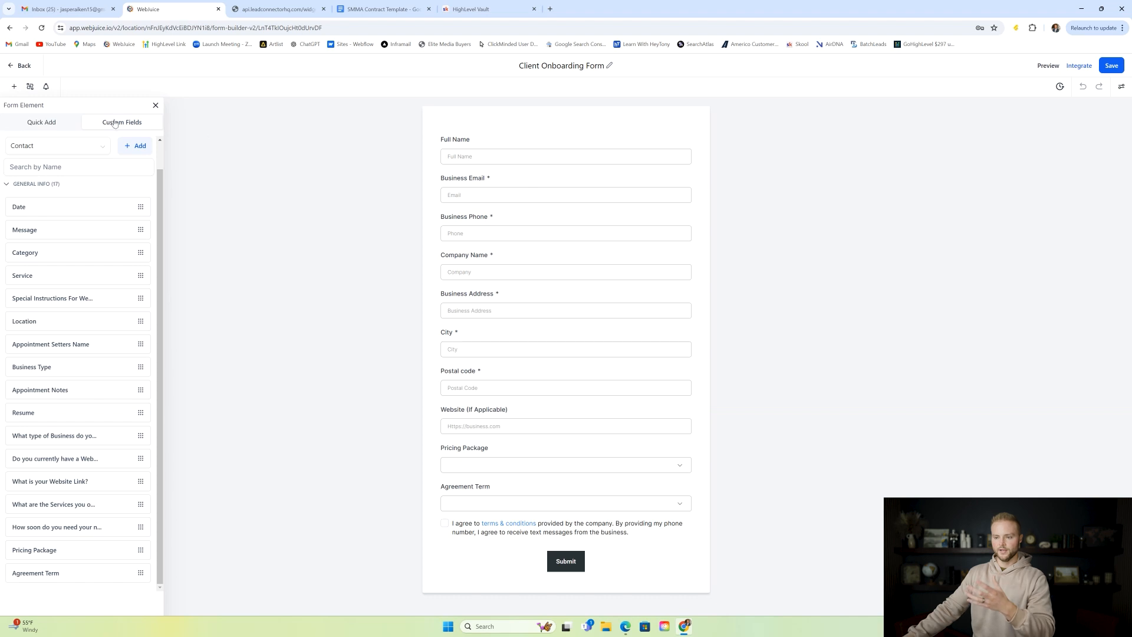
- Save the form, and reopen Client Onboarding Form from the forms list to review it alongside its live version
click(1114, 66)
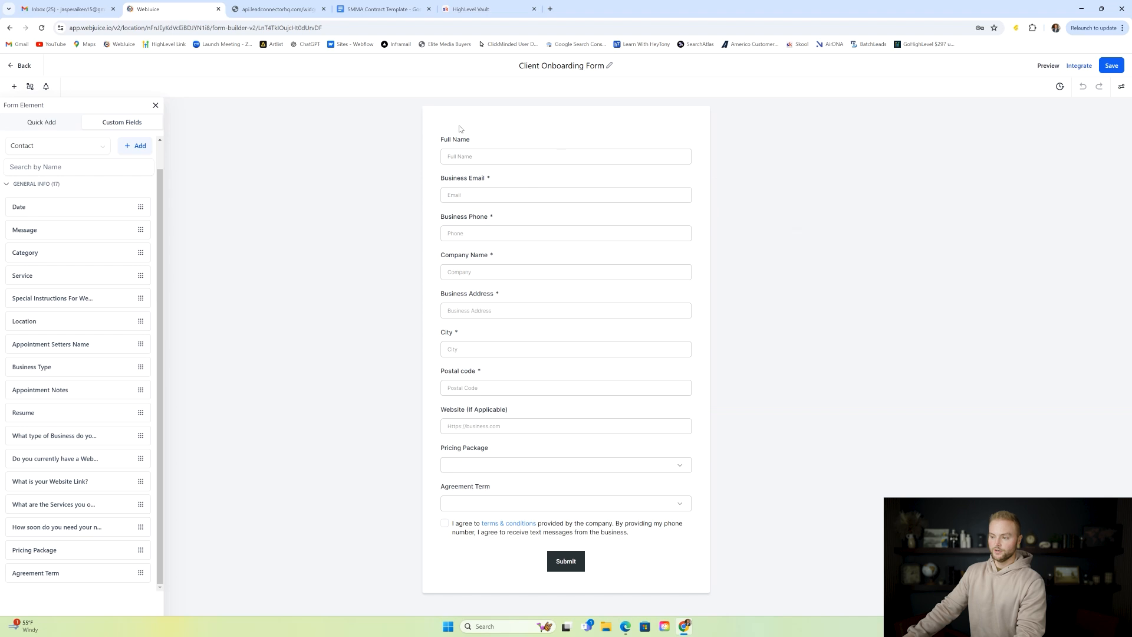
click(24, 66)
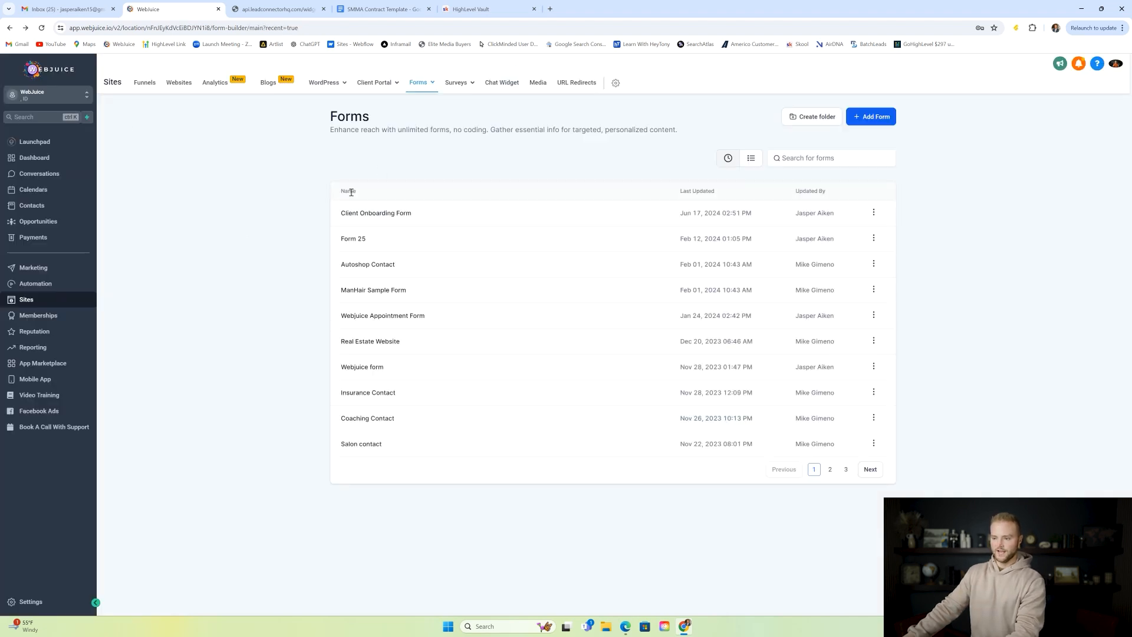
click(362, 216)
click(269, 7)
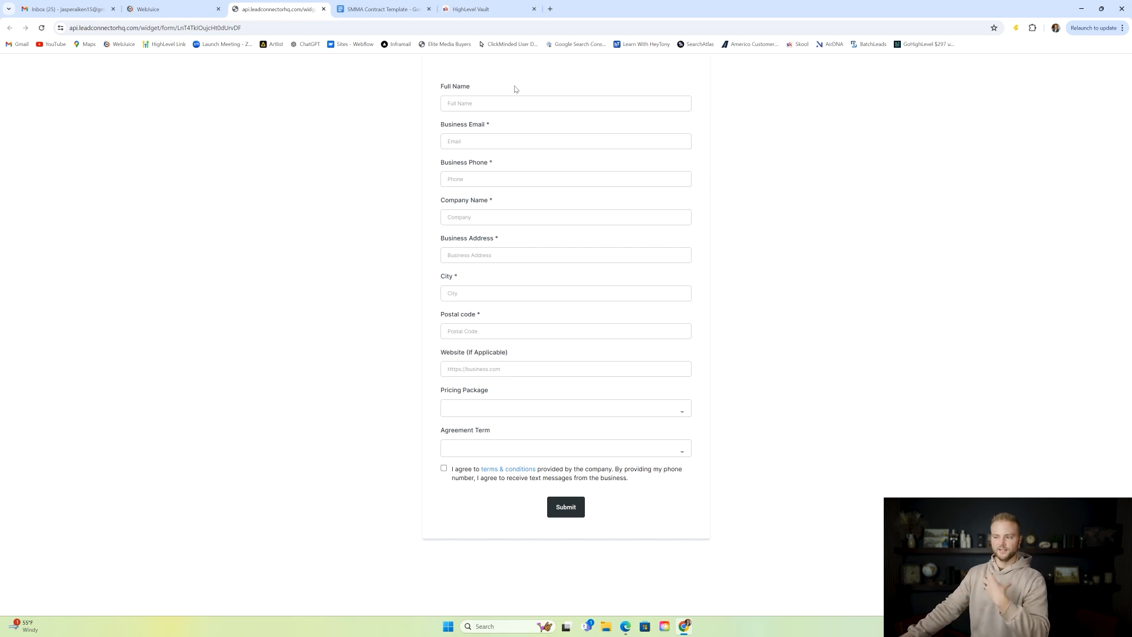
click(174, 9)
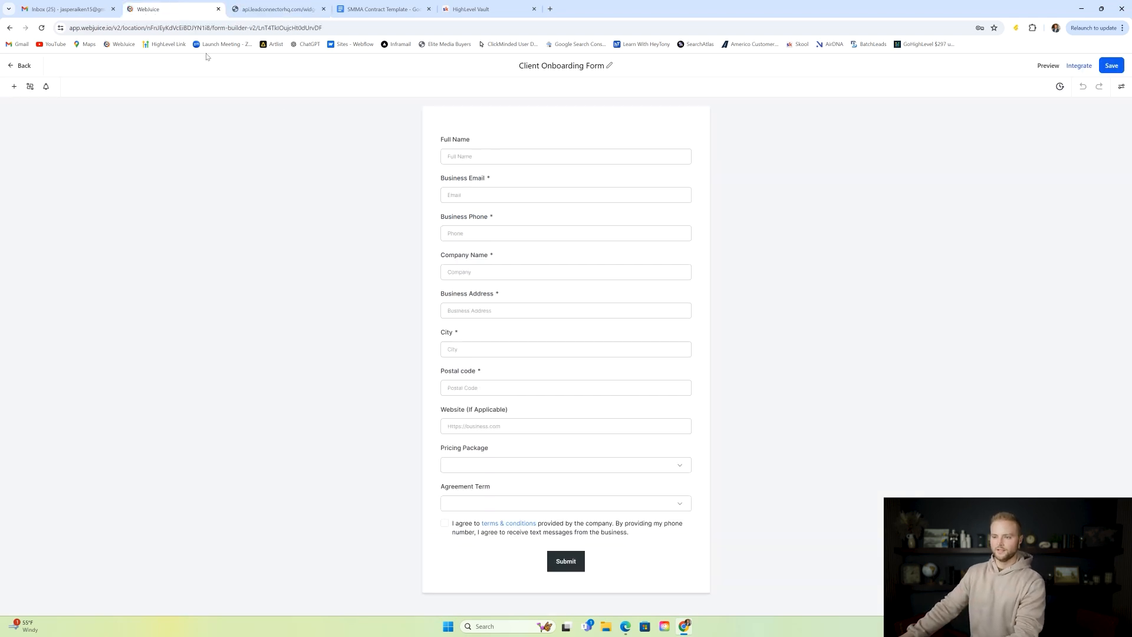
- Open the Client Onboarding Form Submitted workflow in the automation section
click(20, 67)
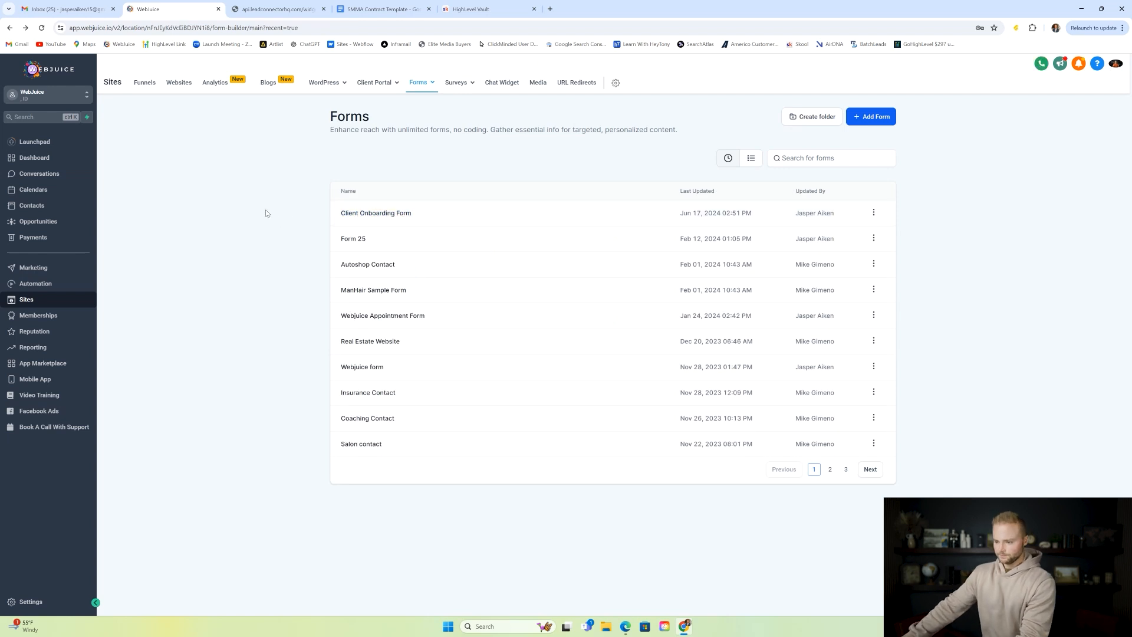
click(77, 283)
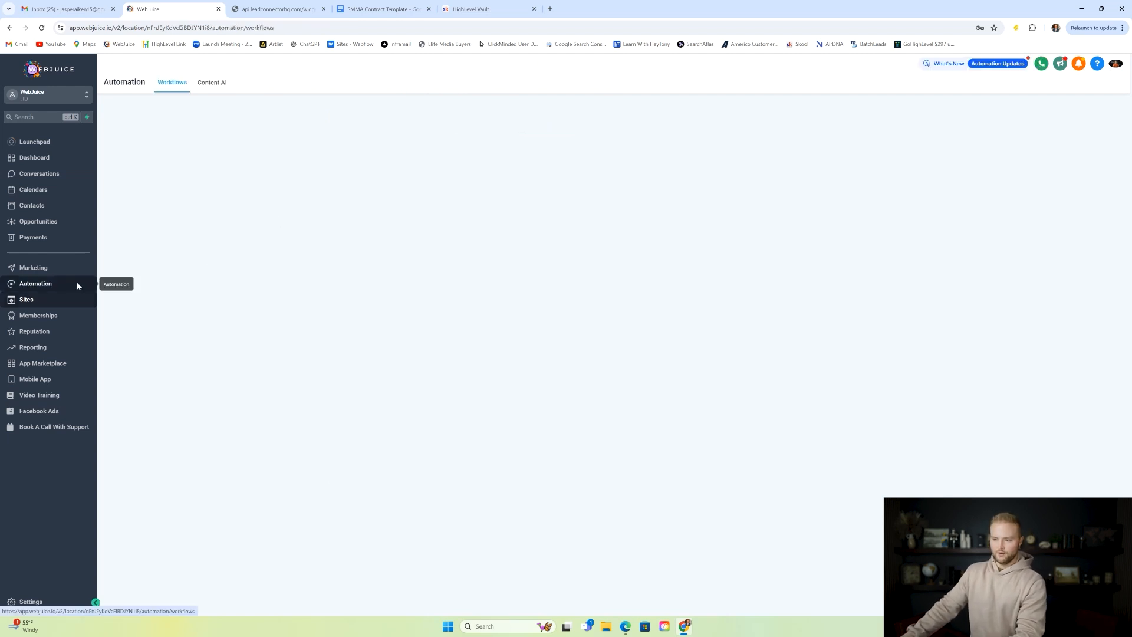
click(678, 194)
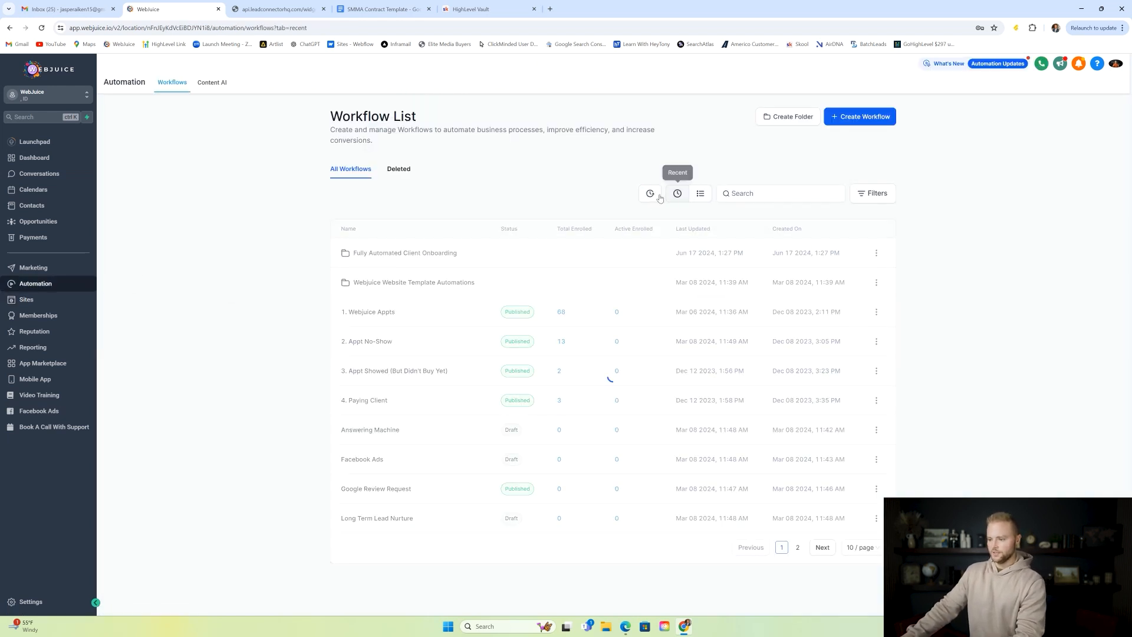
click(401, 261)
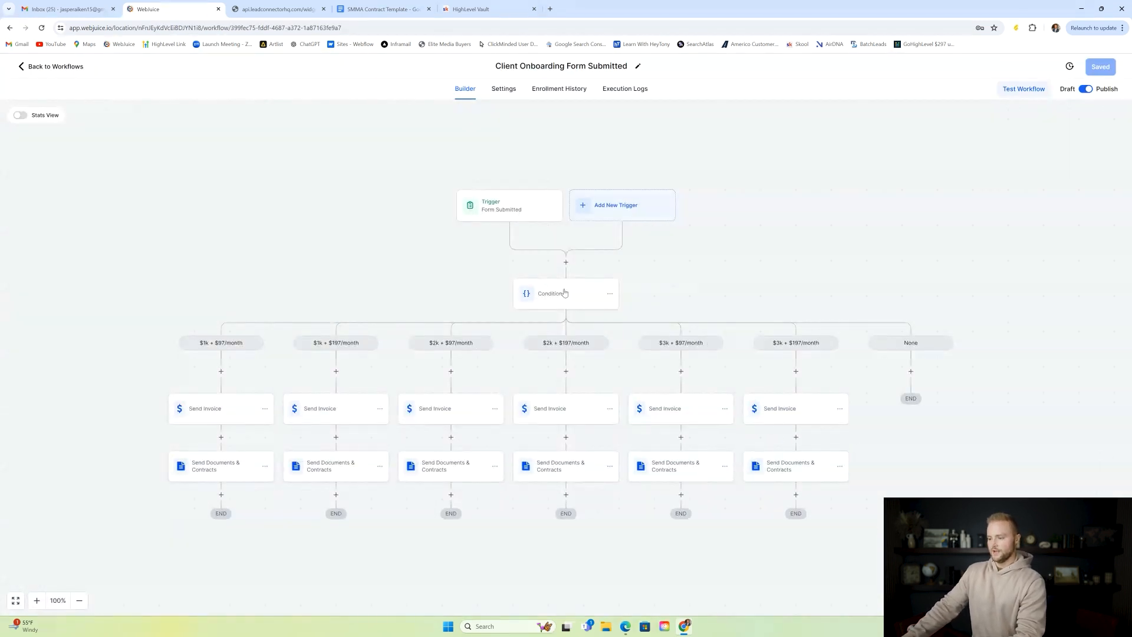
- Examine the Form Submitted trigger's form filter and the Pricing Package rule of each branch in the Condition step
click(494, 210)
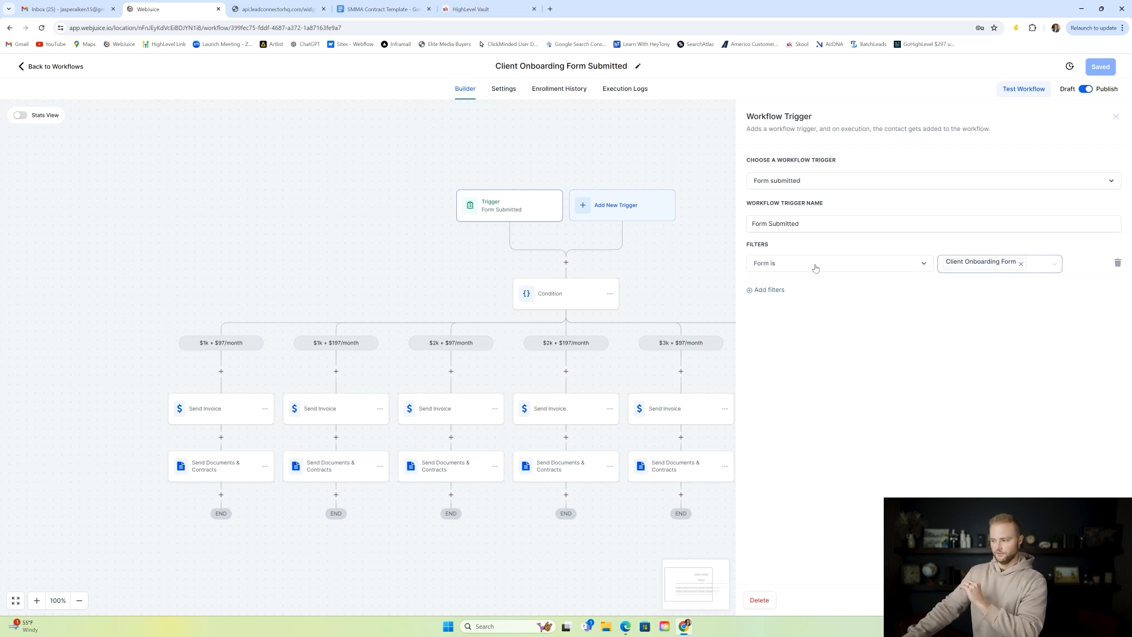
click(615, 327)
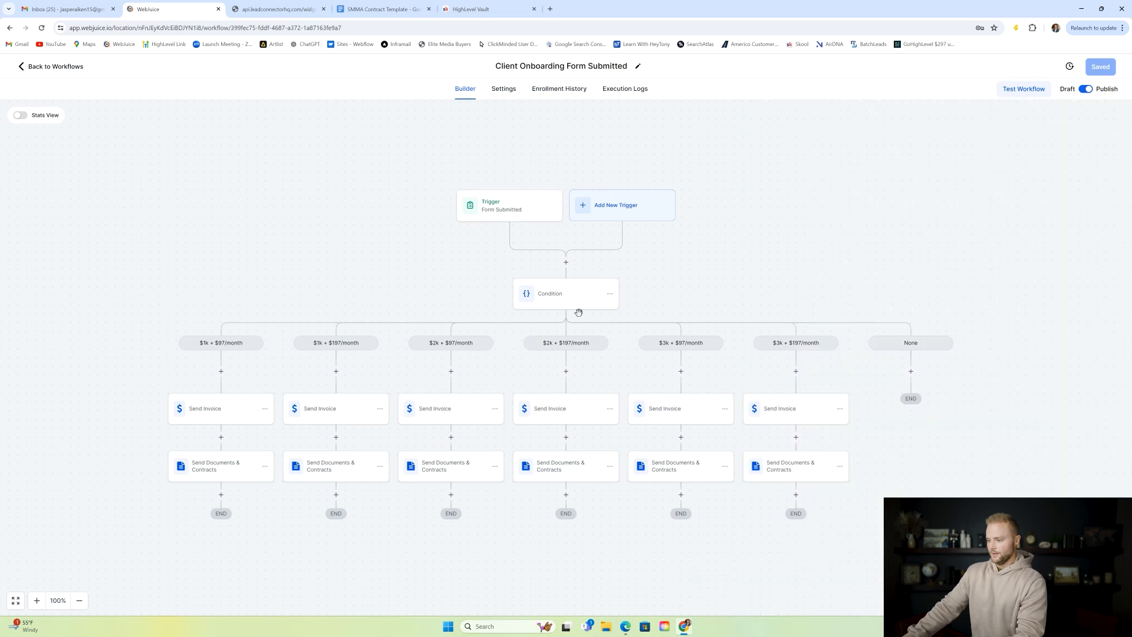
click(605, 300)
scroll(828, 225, down, 6)
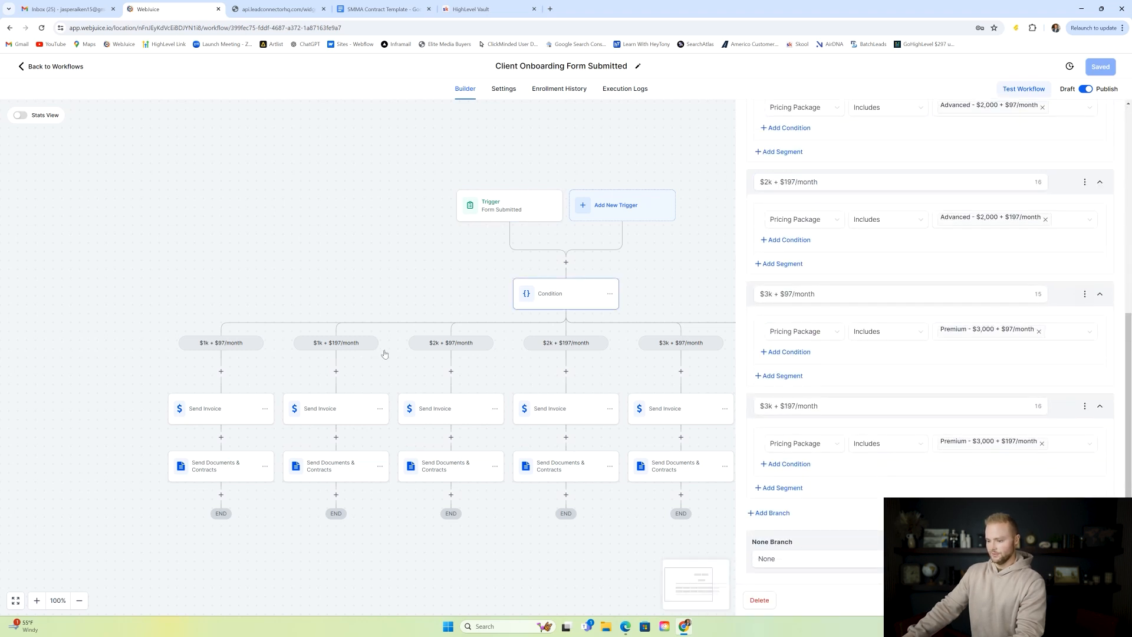
scroll(895, 339, up, 1)
scroll(895, 339, up, 6)
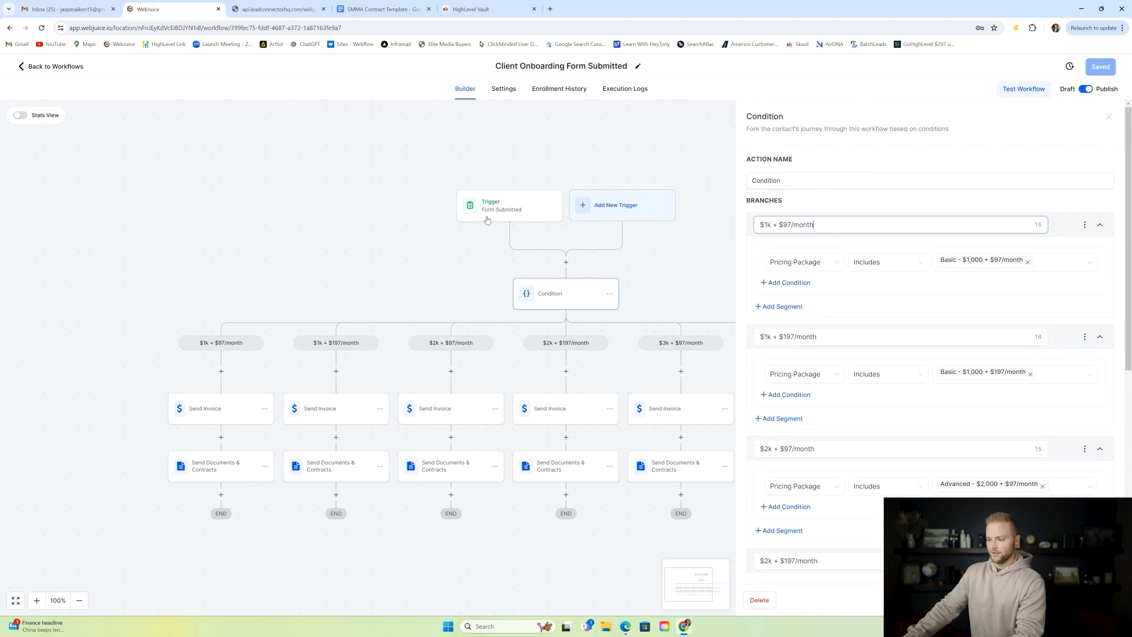
- Choose "Basic - $1,000 + $97/month" as the Pricing Package in the live form and return to the workflow
click(276, 11)
click(487, 413)
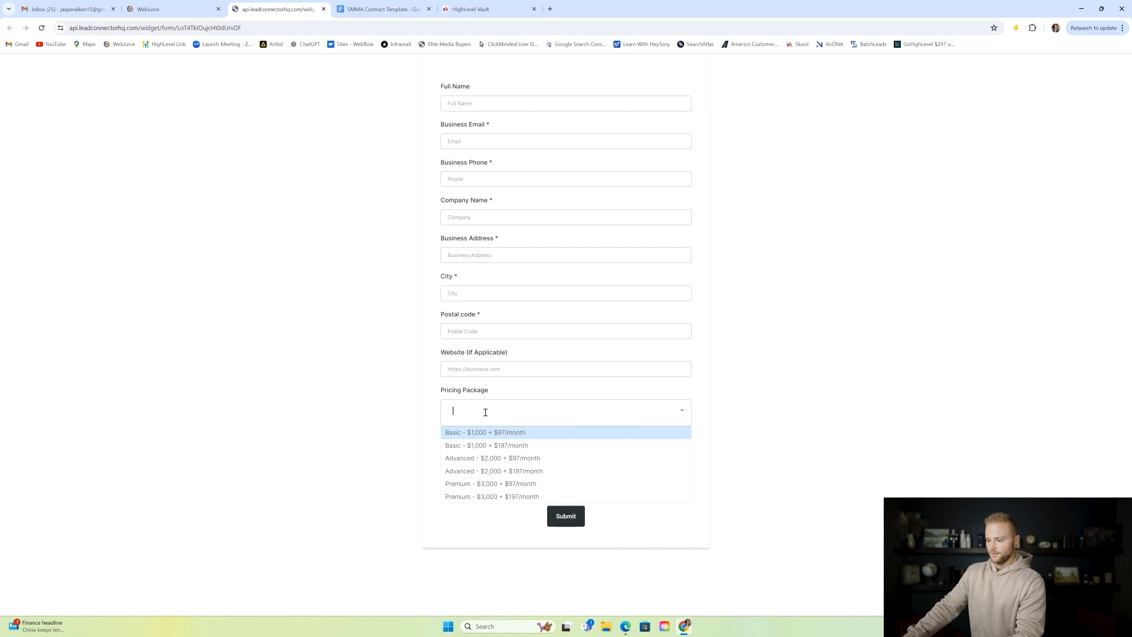
click(481, 433)
click(171, 9)
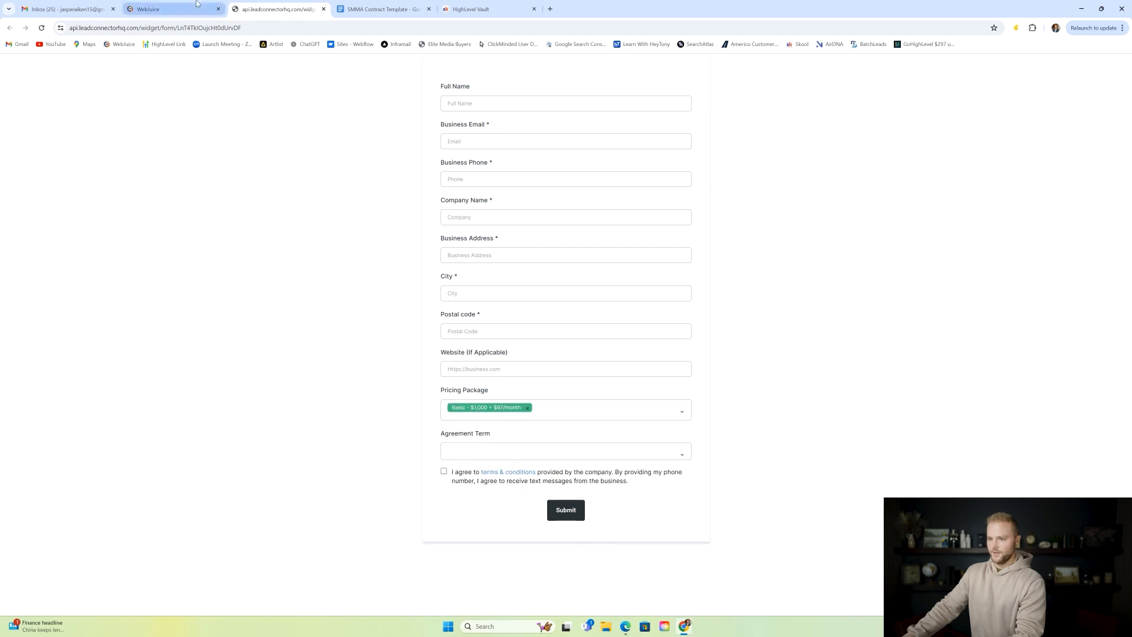
- Add "Advanced - $2,000 + $97/month" to the live form's Pricing Package and remove the Basic choice
click(277, 9)
click(546, 412)
click(500, 470)
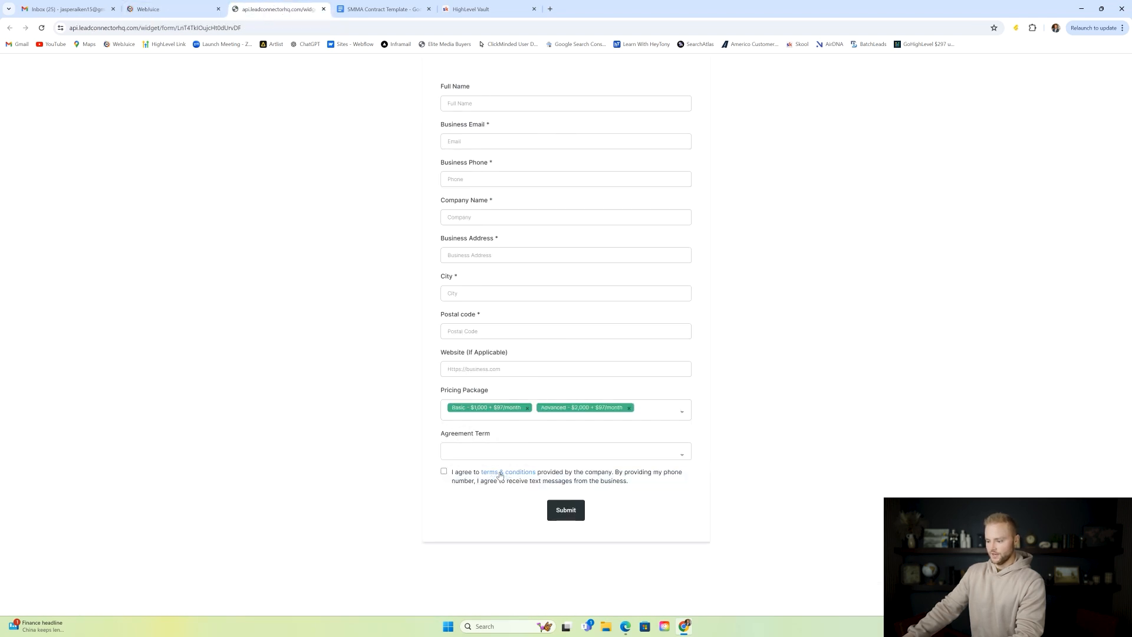
click(528, 408)
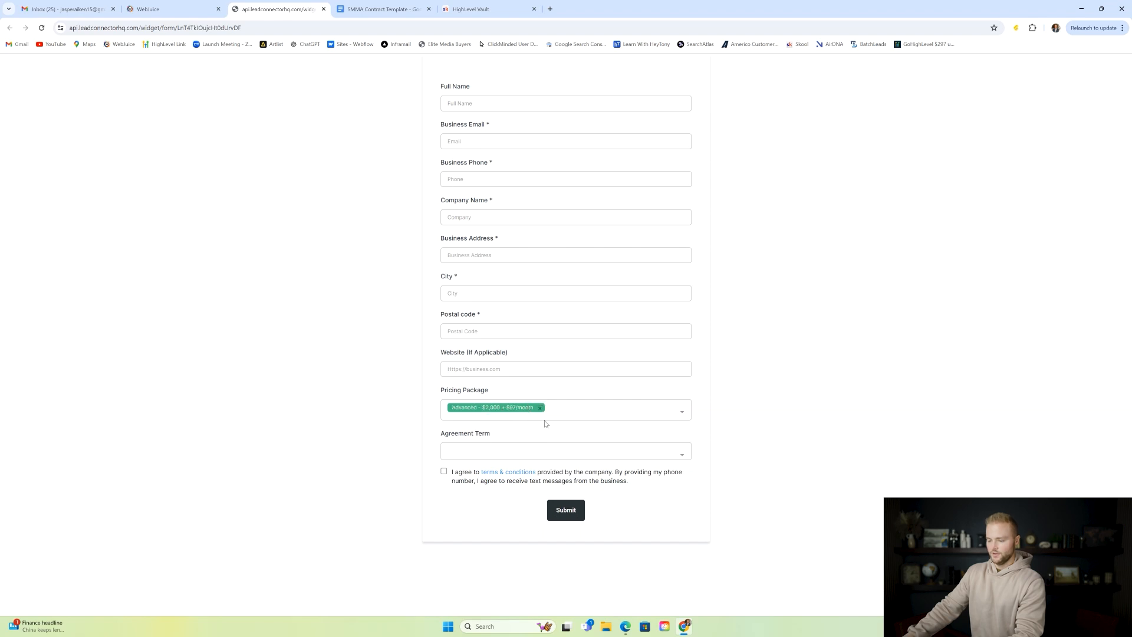
- Return to the workflow and clear the Pricing Package field from the $1k + $97/month branch's condition
click(200, 9)
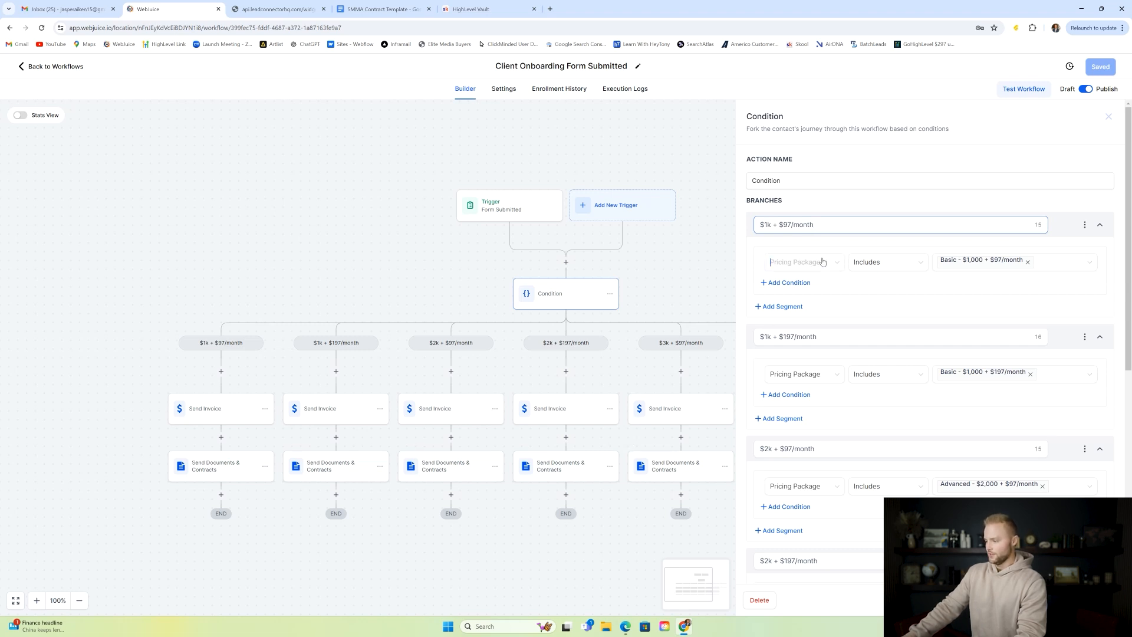
click(823, 262)
click(827, 331)
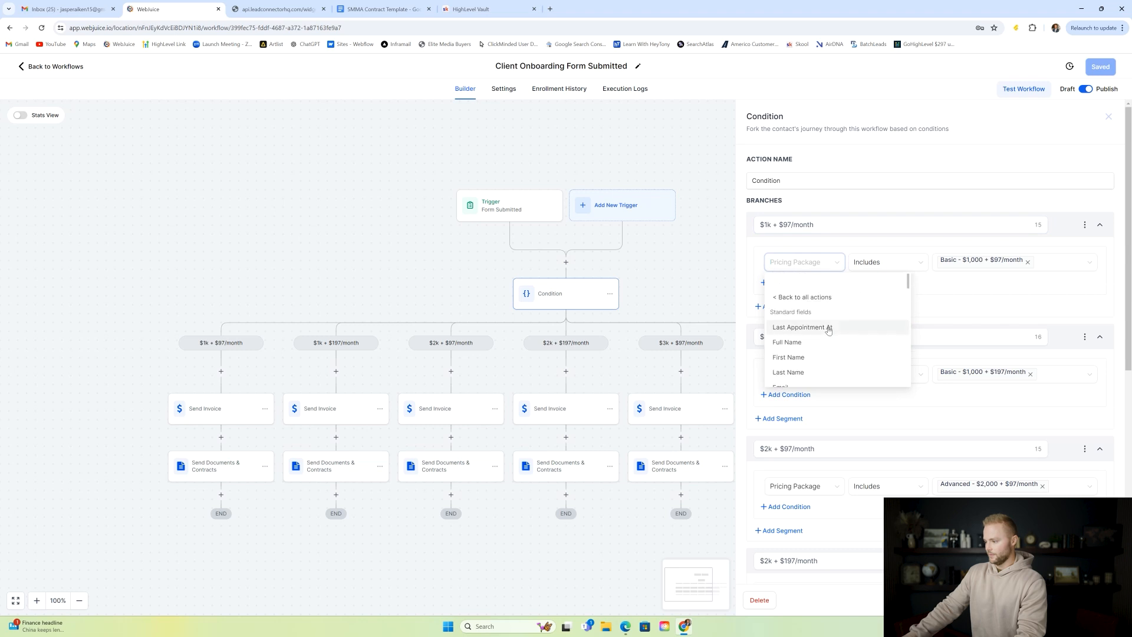
click(803, 297)
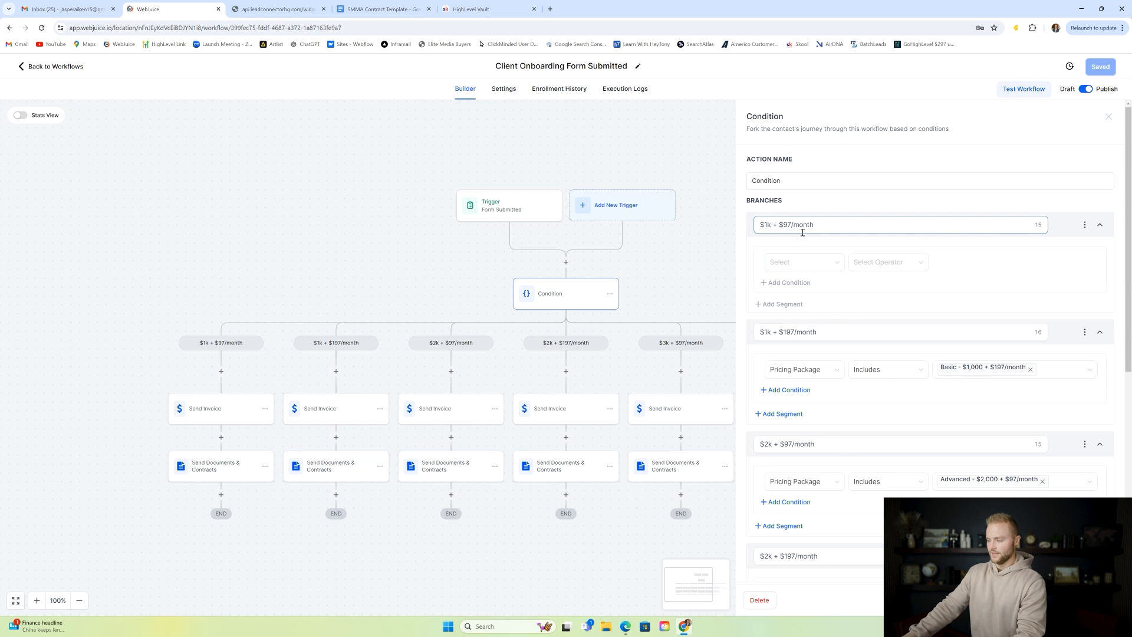
- Set the $1k + $97/month branch's condition field to the Pricing Package custom field from Contact Details
click(800, 266)
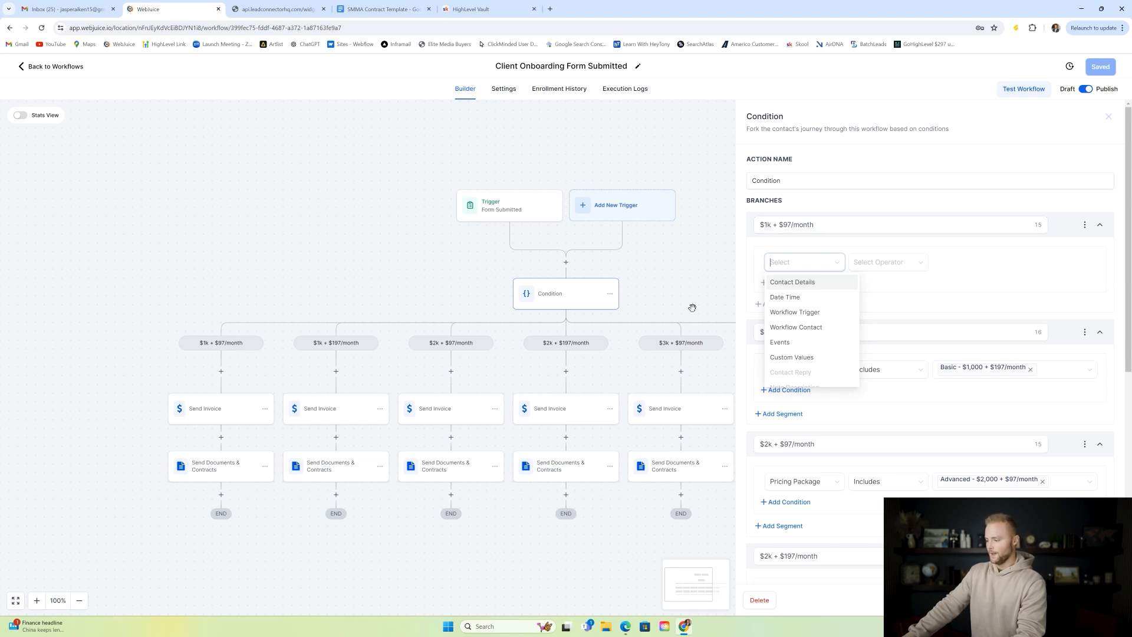
click(818, 282)
scroll(817, 304, down, 2)
scroll(818, 304, down, 8)
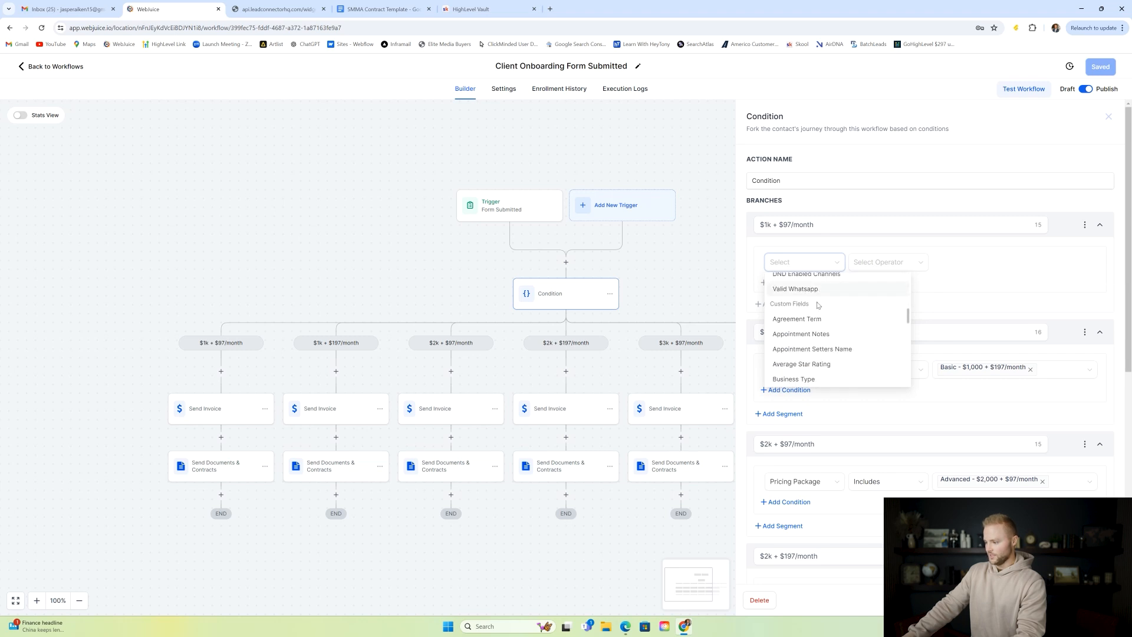
scroll(818, 304, down, 3)
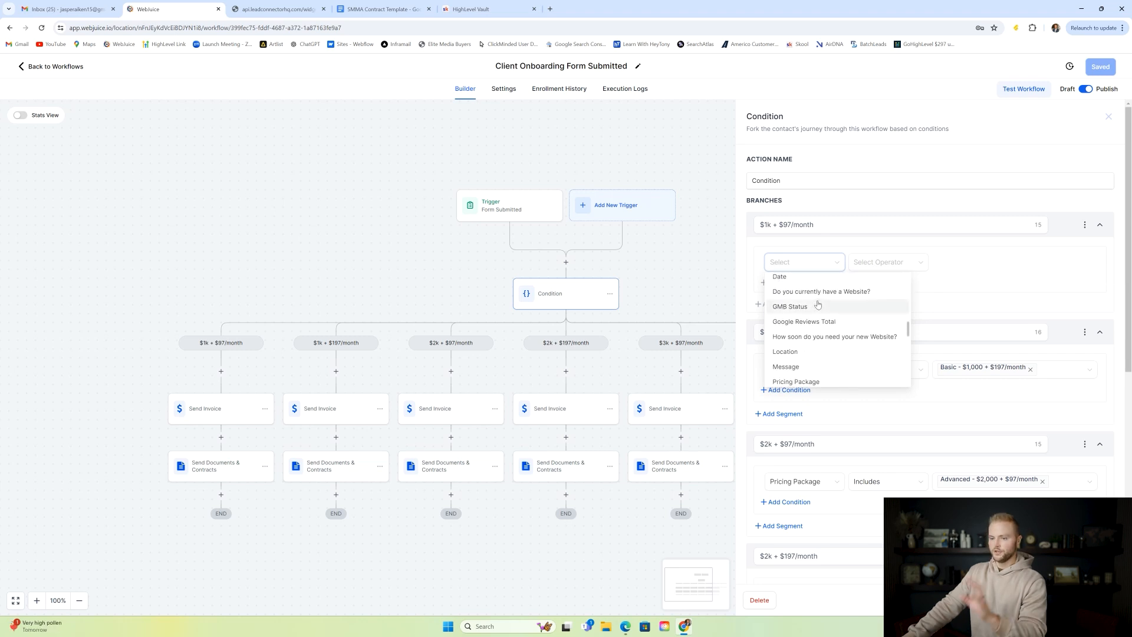
scroll(819, 300, down, 1)
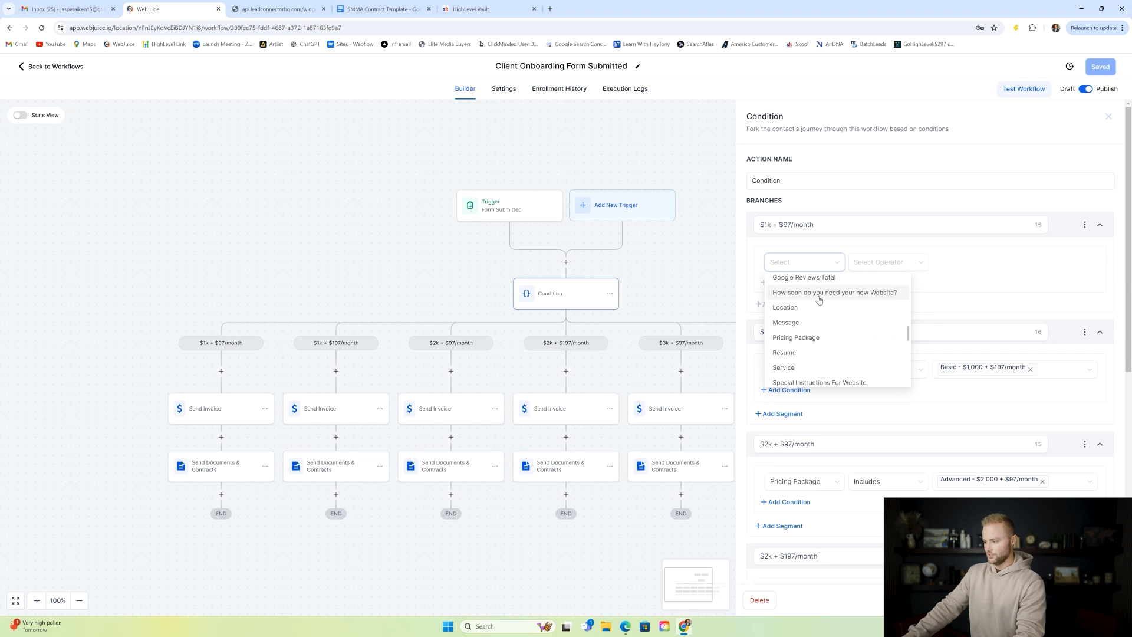
click(796, 339)
- Complete the $1k + $97/month branch's condition with the operator Includes and the value "Basic - $1,000 + $97/month"
click(878, 267)
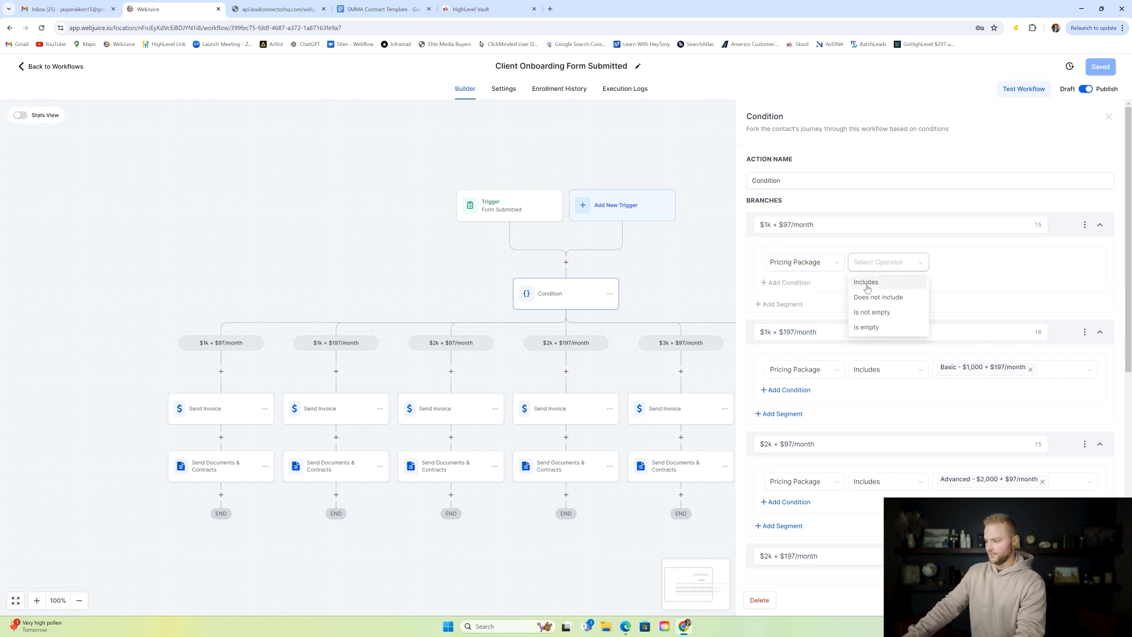
click(872, 284)
click(957, 266)
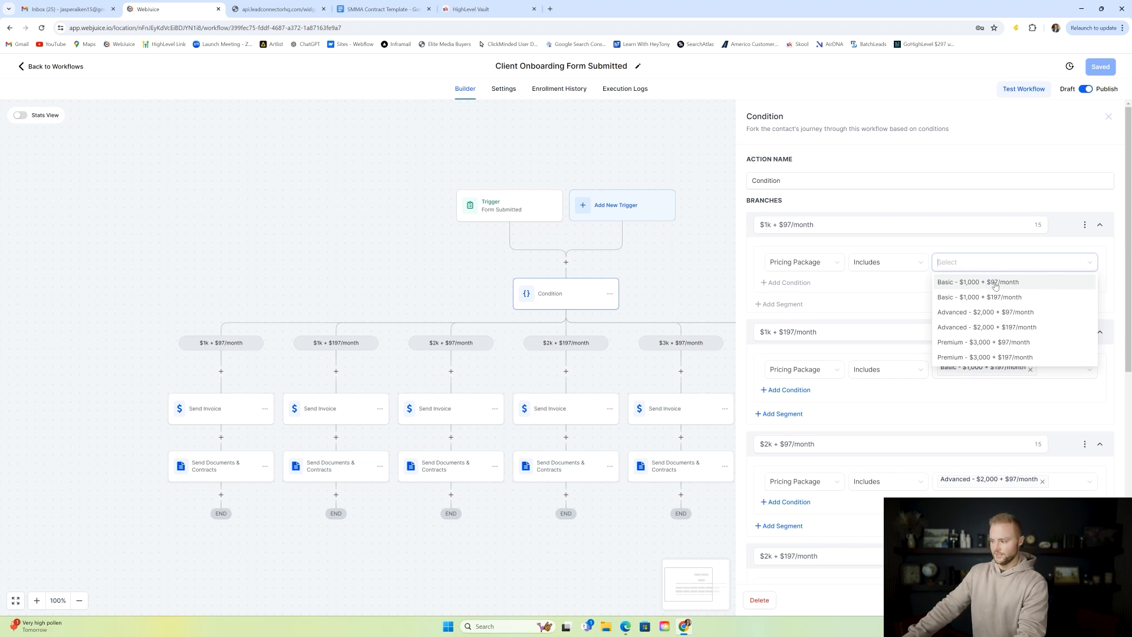
click(991, 283)
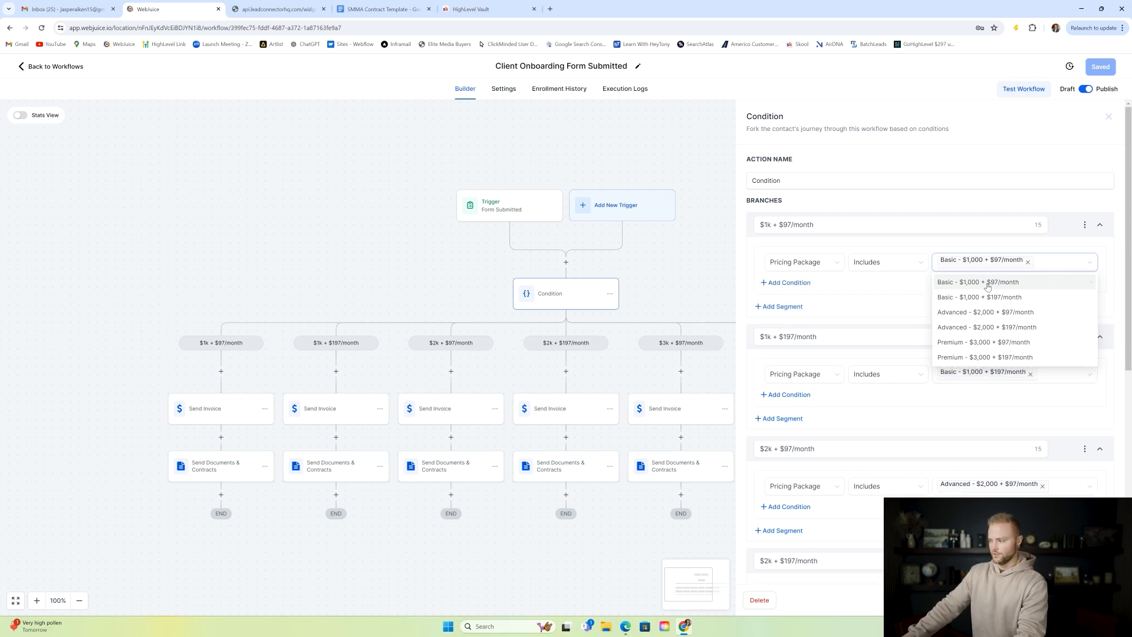
click(916, 284)
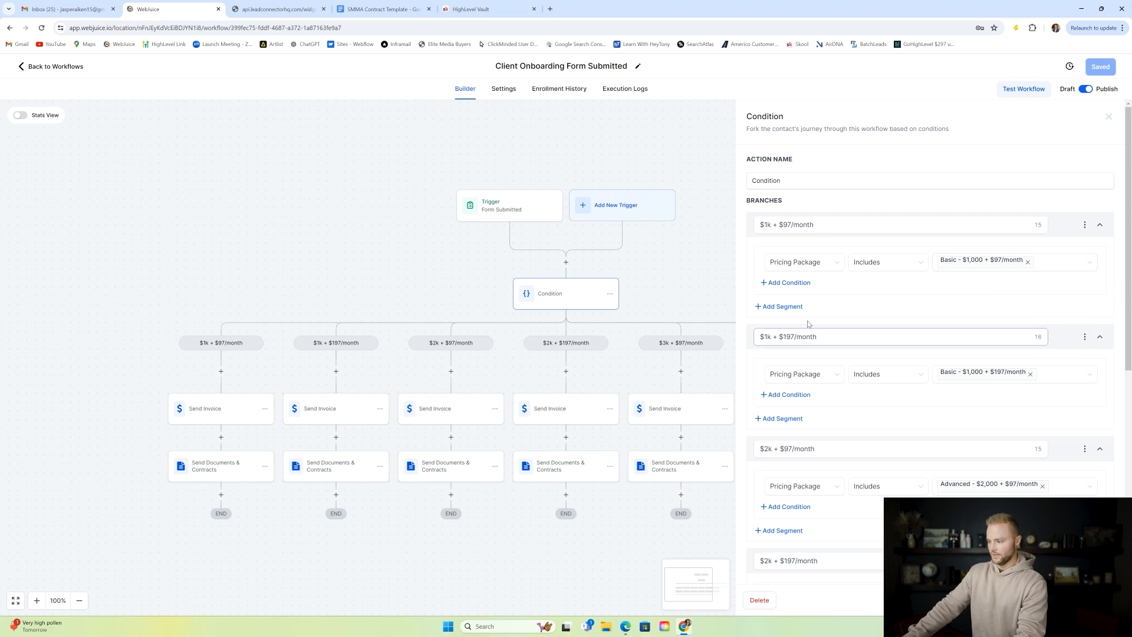
- Examine the names and Pricing Package rules of the remaining branches, from $1k + $197/month through $3k + $197/month
scroll(782, 319, down, 6)
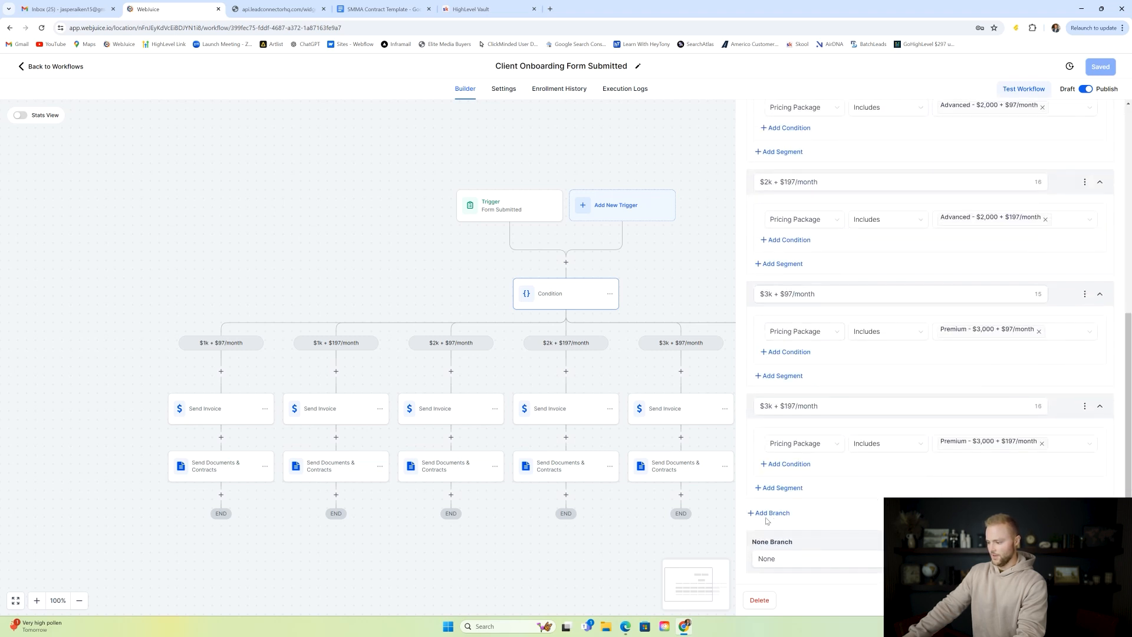
scroll(782, 354, up, 6)
click(782, 340)
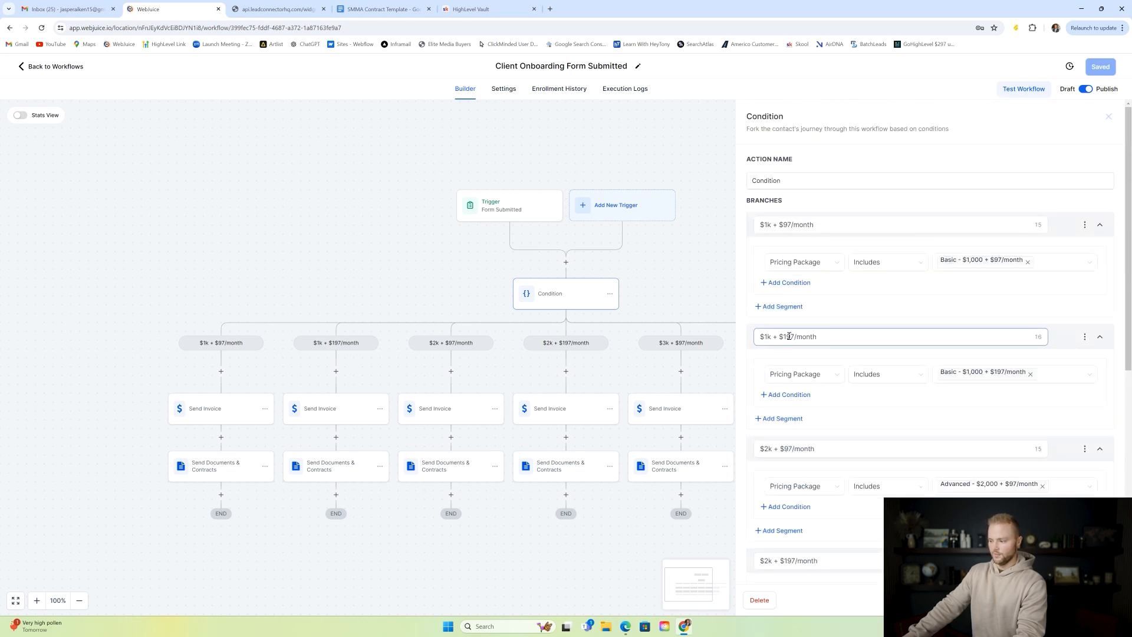
scroll(808, 337, down, 3)
click(777, 273)
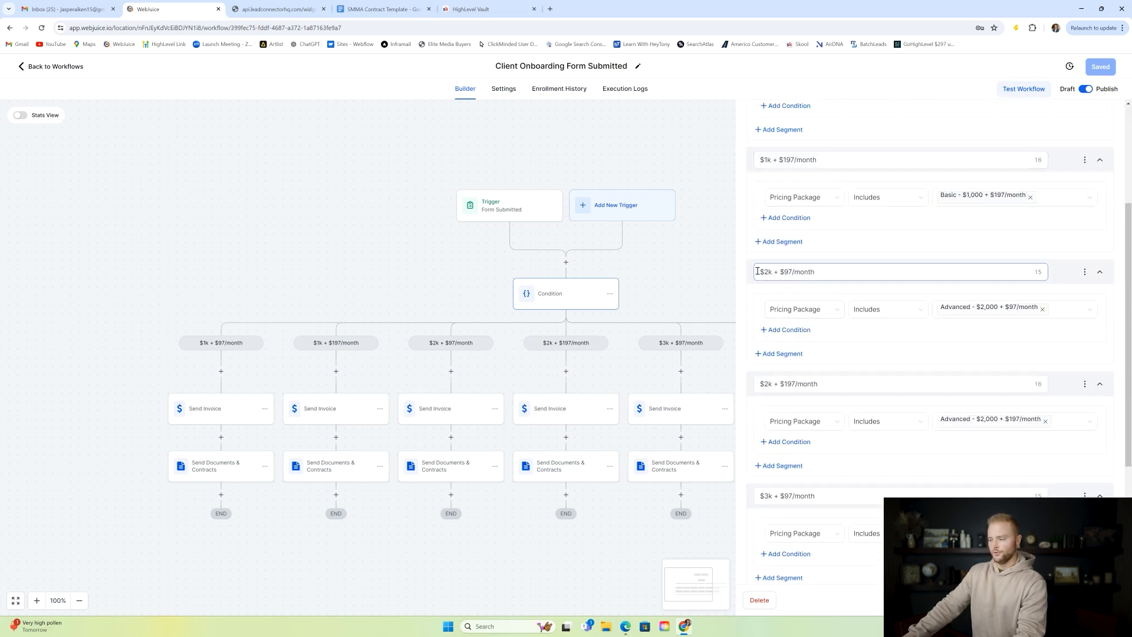
scroll(777, 283, down, 2)
click(775, 292)
scroll(807, 299, down, 2)
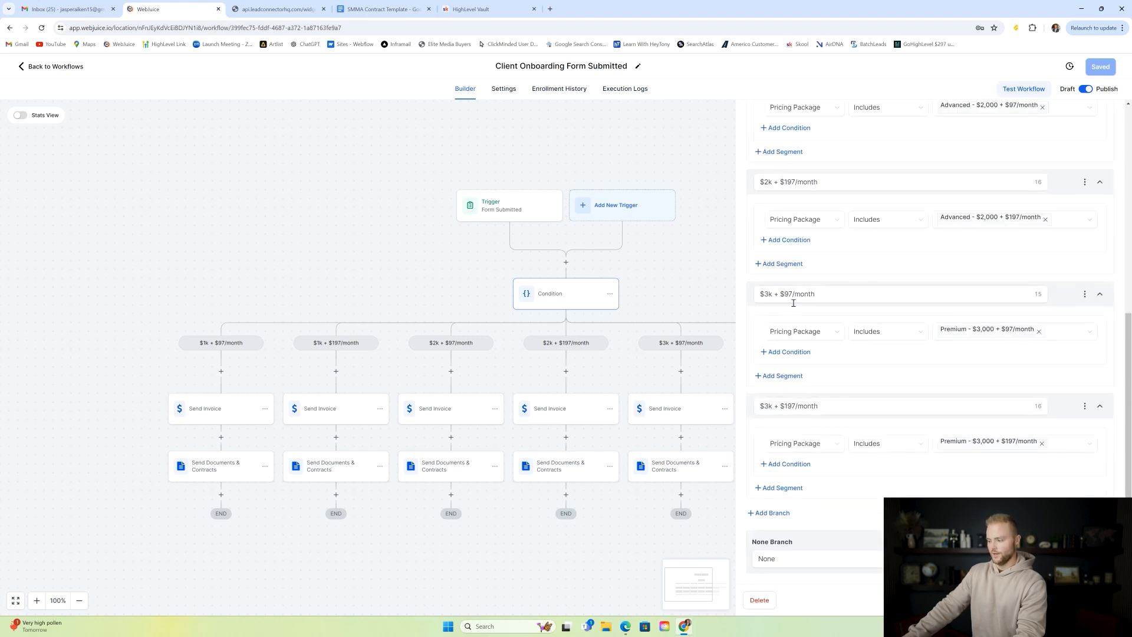
click(849, 406)
click(852, 383)
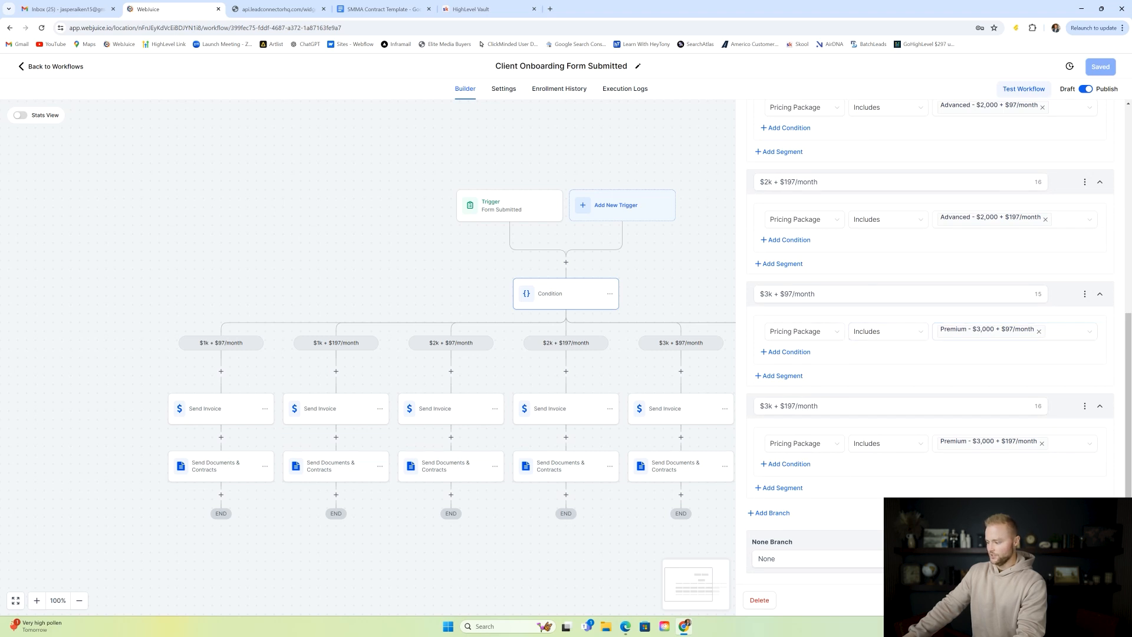
- Save the Condition step and the workflow
click(1087, 600)
click(1108, 68)
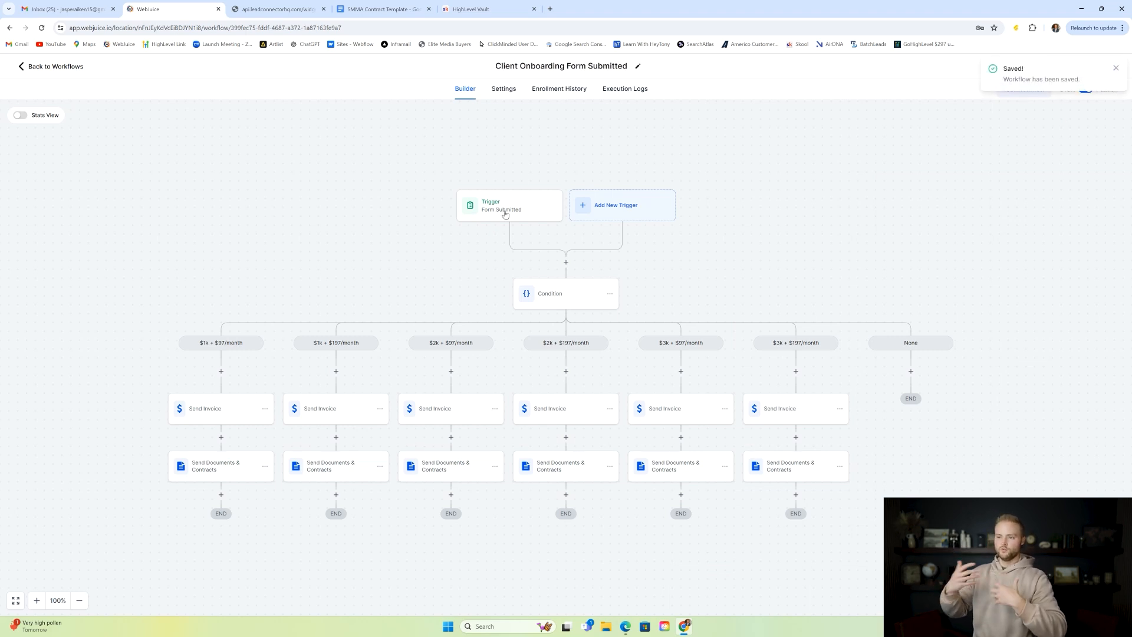
- Check the package choice in the live form, then the Send Invoice settings of the workflow's $1k + $97/month branch
click(277, 9)
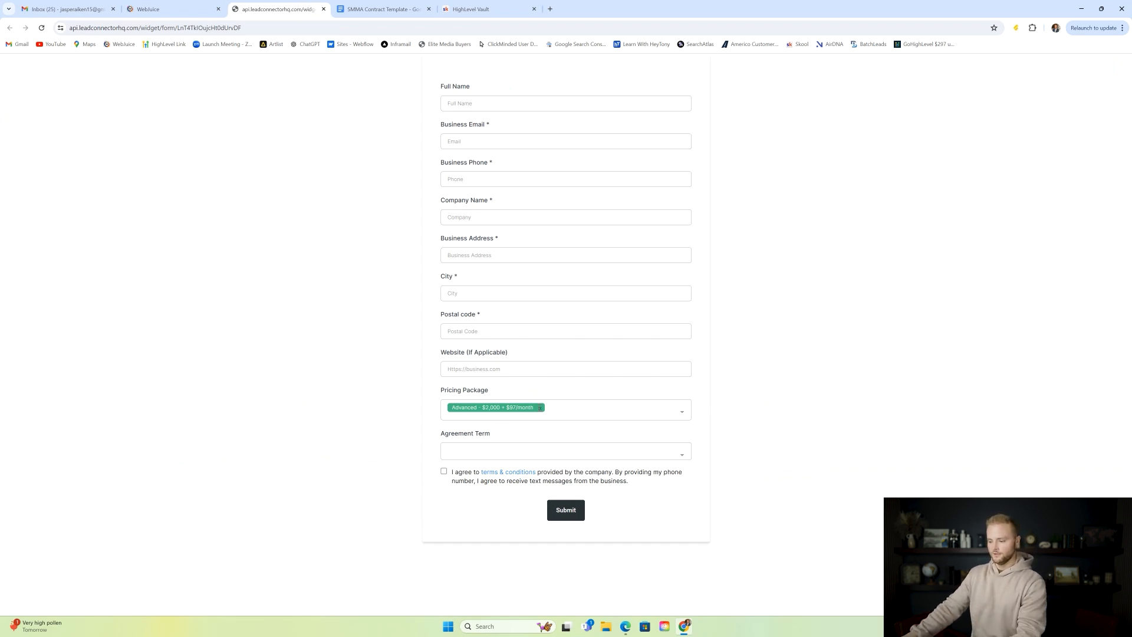
click(170, 10)
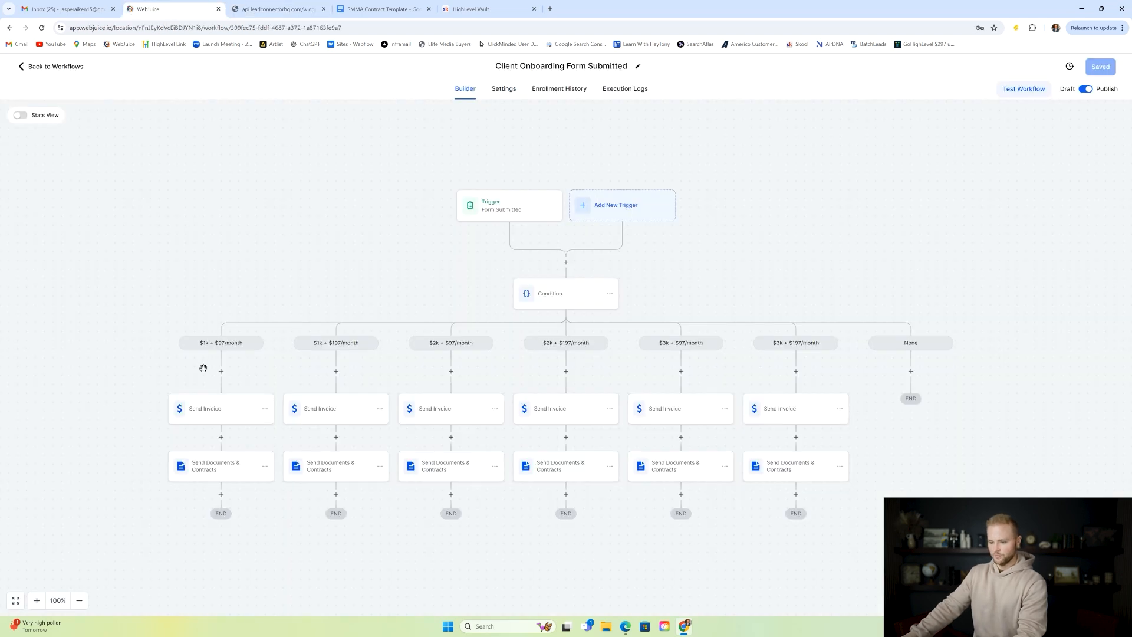
scroll(218, 348, down, 1)
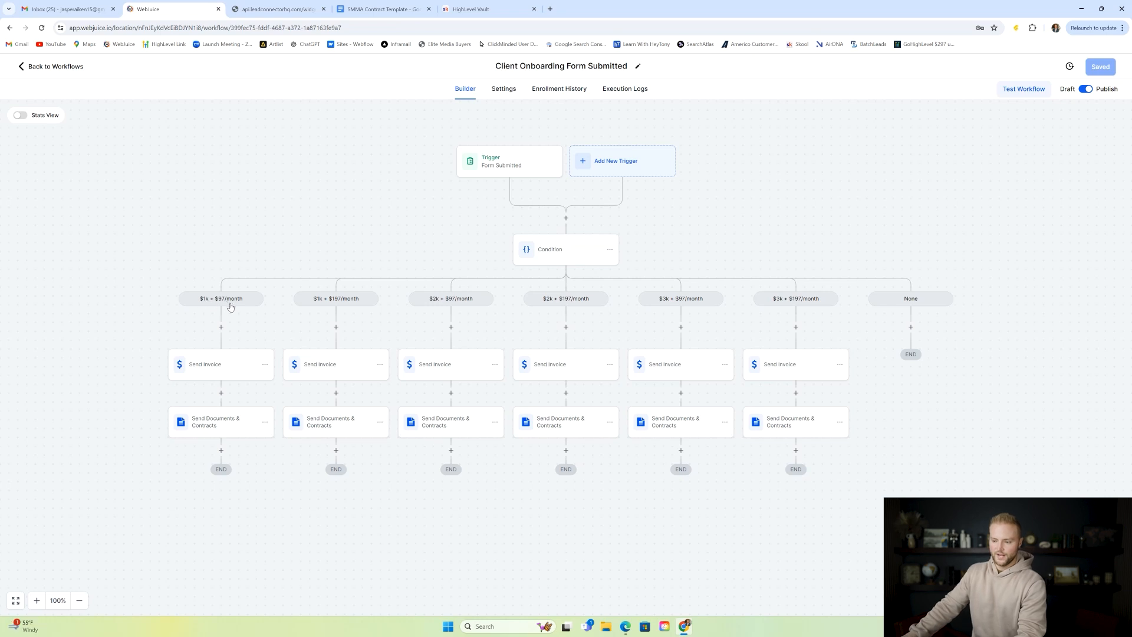
click(220, 366)
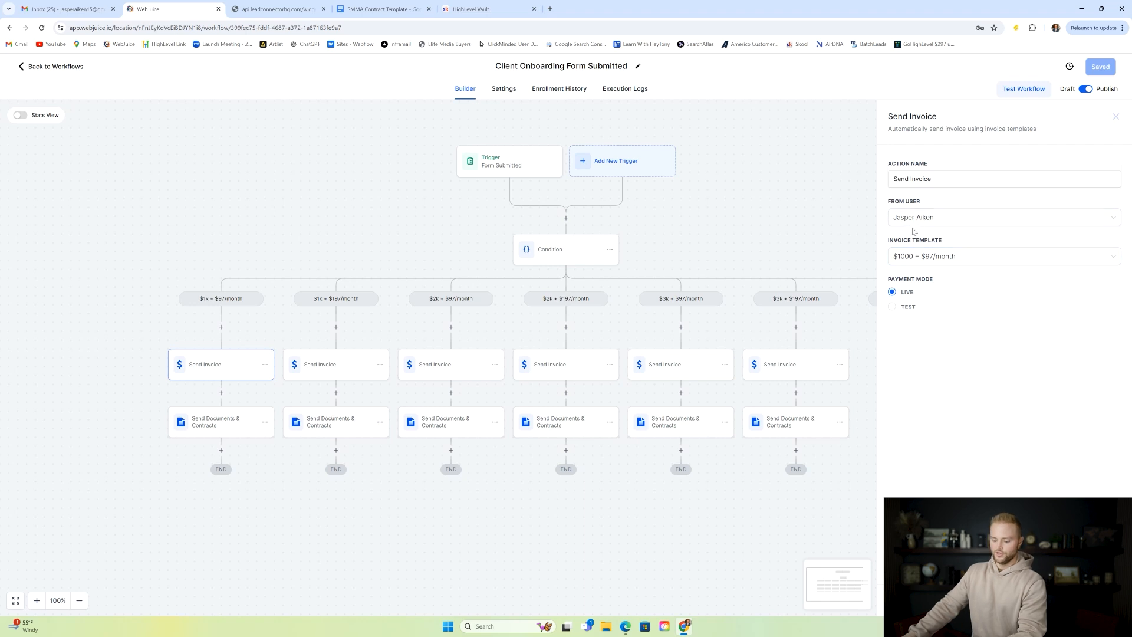
click(1117, 117)
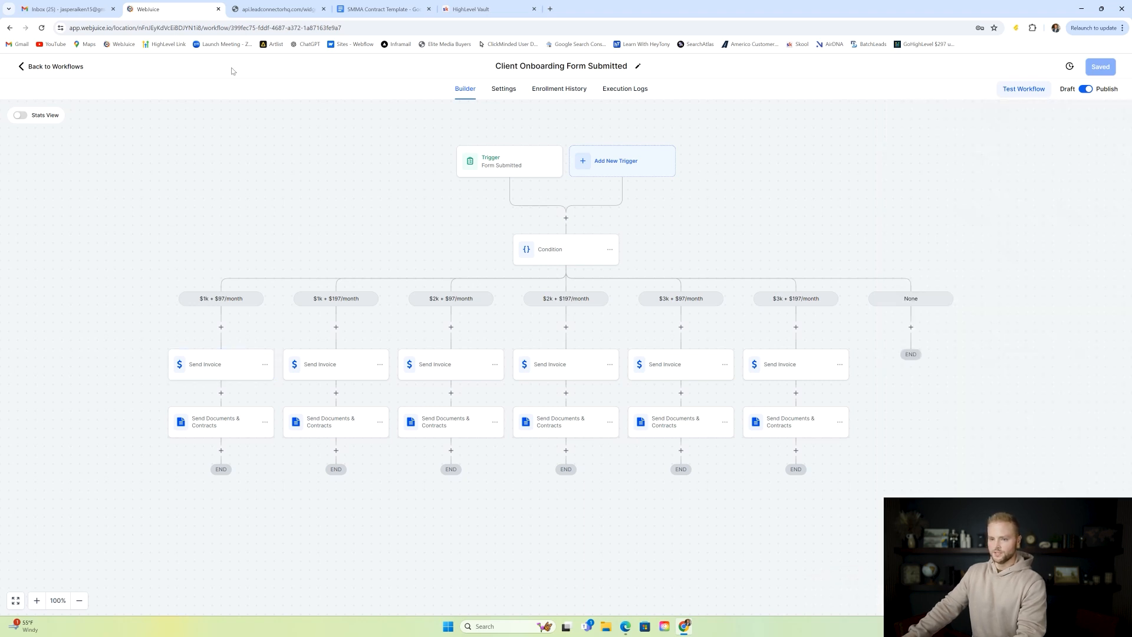
- Leave the workflow and open the product list in the payments section
click(56, 67)
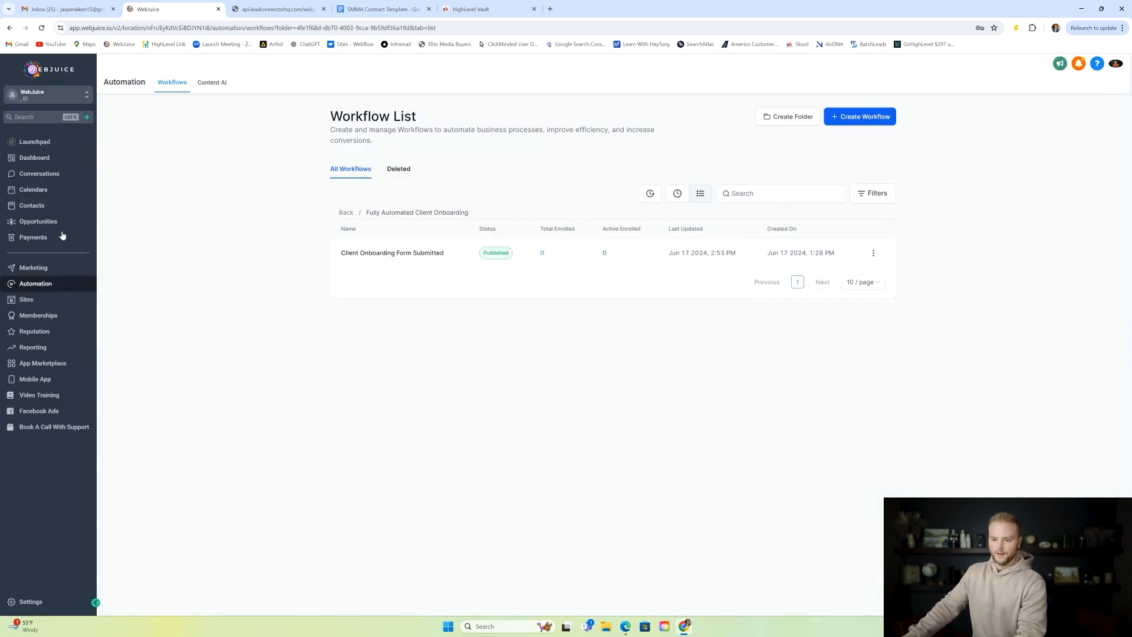
click(55, 239)
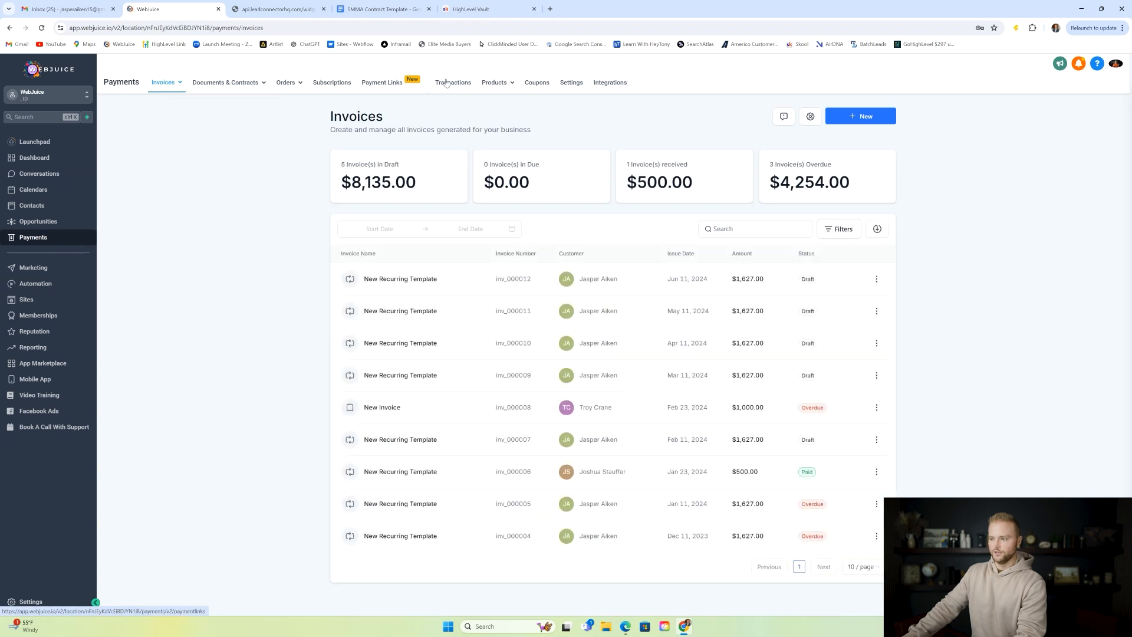
click(495, 83)
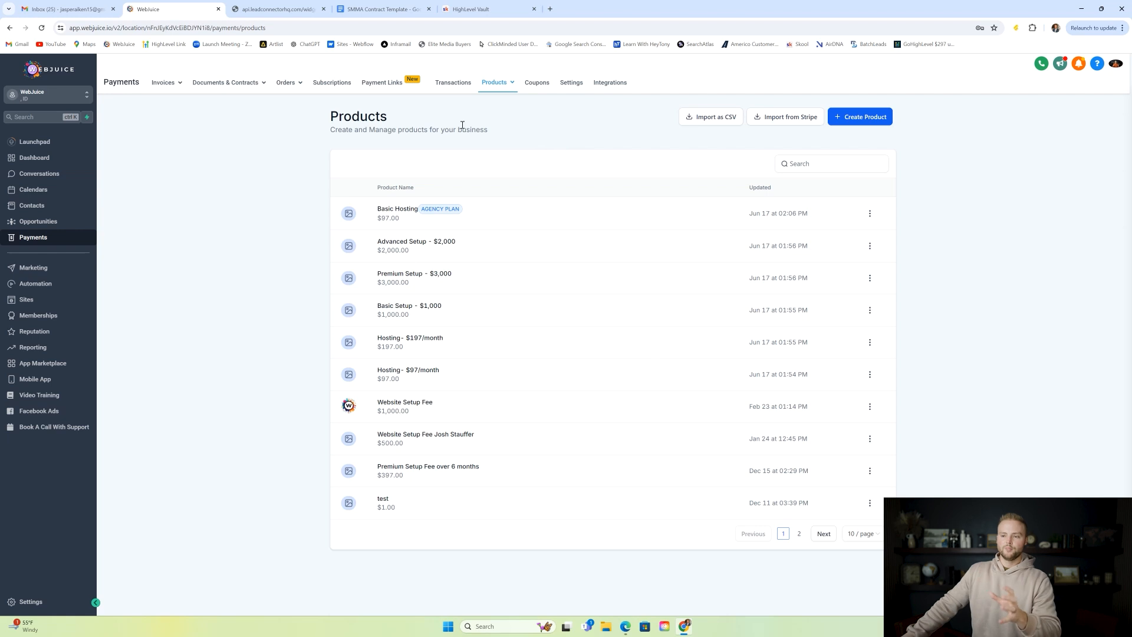
- Switch to the agency view and open the SaaS Configurator
click(78, 97)
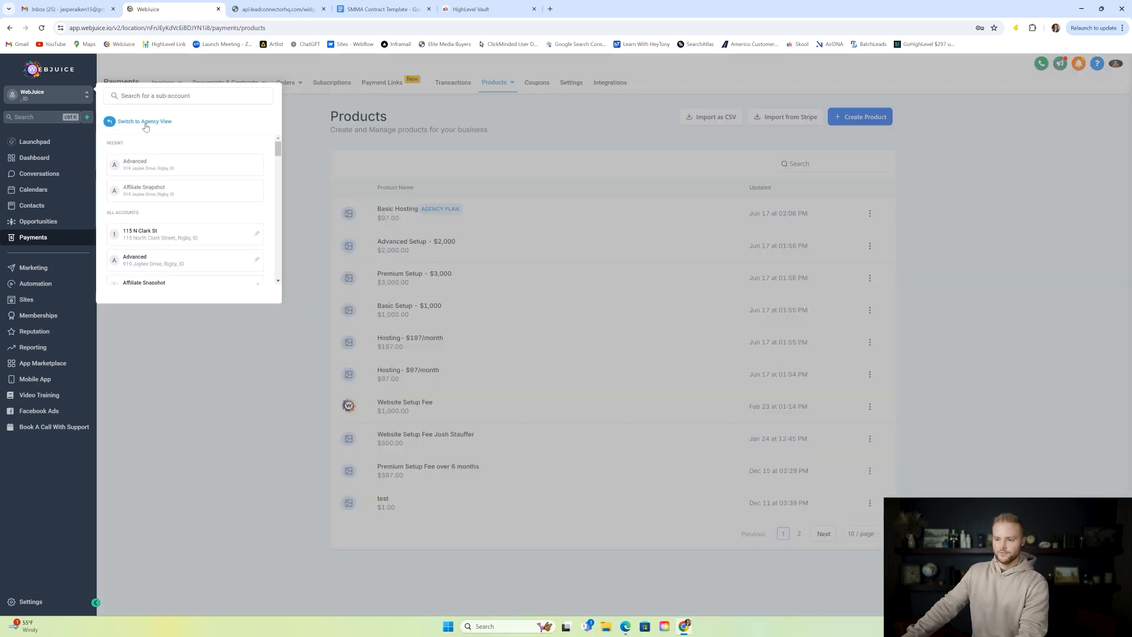
click(144, 123)
click(56, 137)
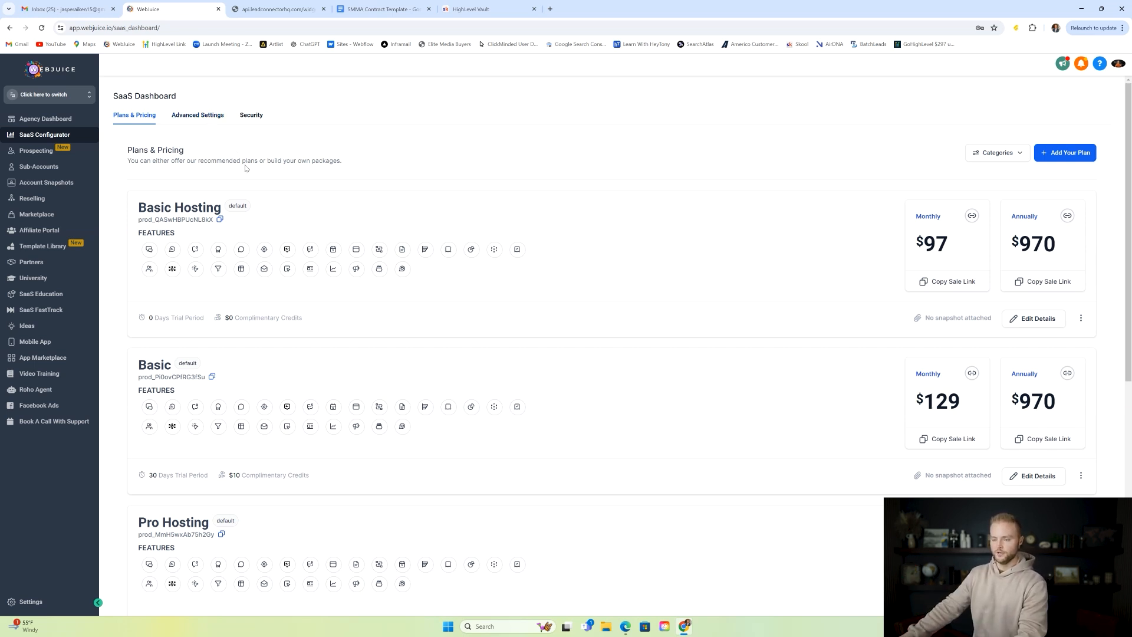
- Examine the monthly and annual prices of the hosting plans under Plans & Pricing
scroll(235, 144, down, 2)
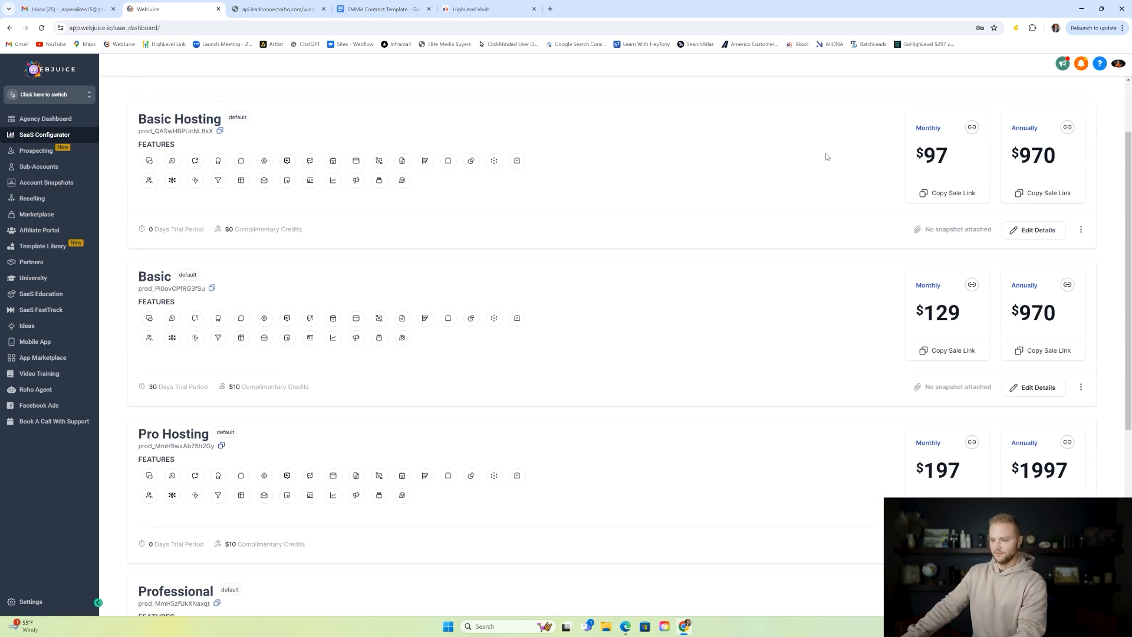
scroll(817, 151, down, 5)
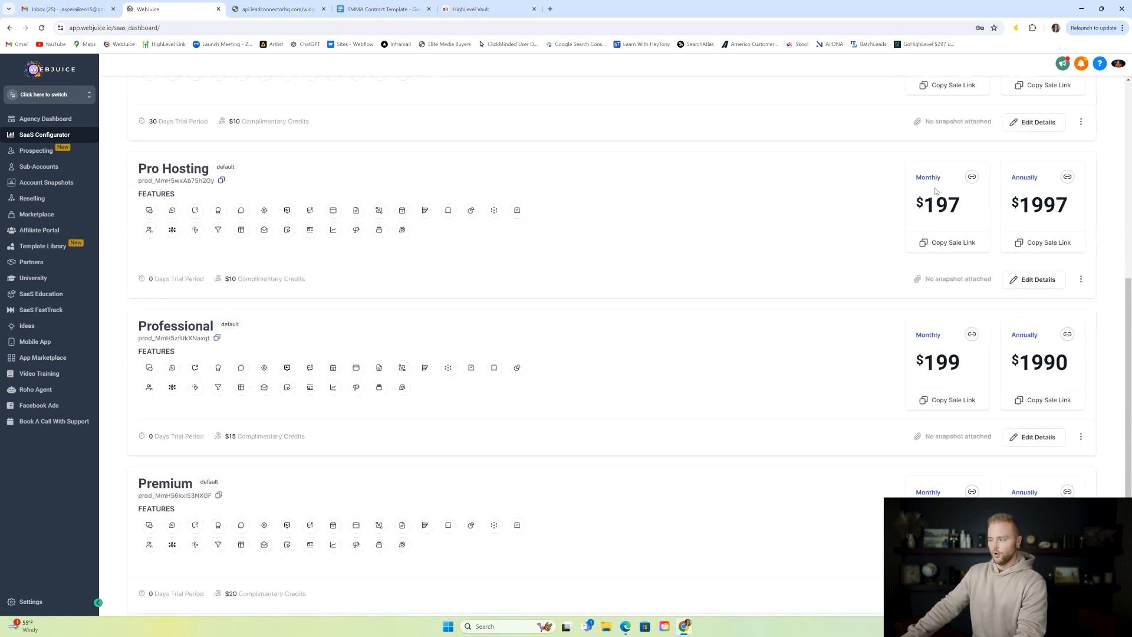
scroll(972, 231, up, 5)
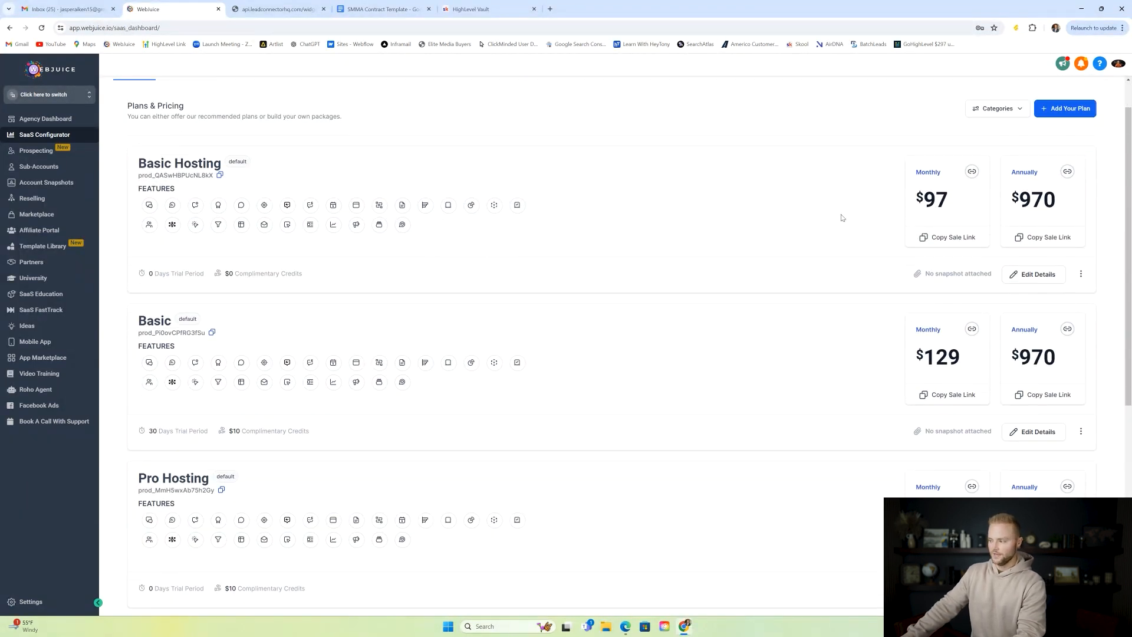
mouse_move(1127, 166)
mouse_down()
mouse_move(1127, 299)
mouse_move(1127, 142)
mouse_move(1127, 155)
mouse_up()
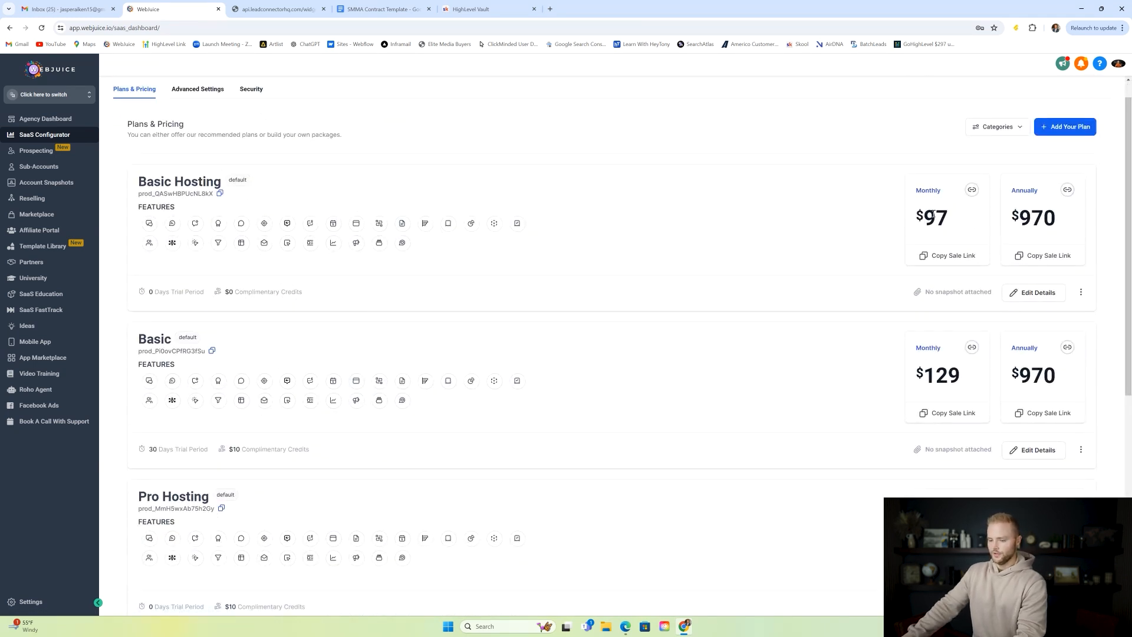
scroll(933, 216, down, 1)
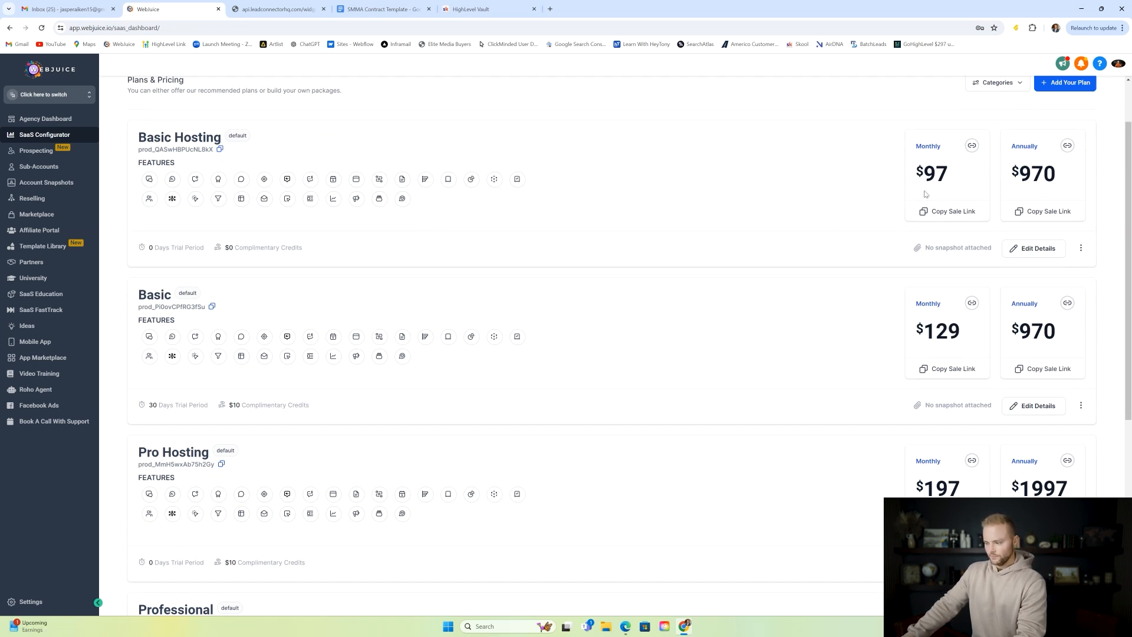
- Switch back to the WebJuice sub-account and open its payments section
click(81, 99)
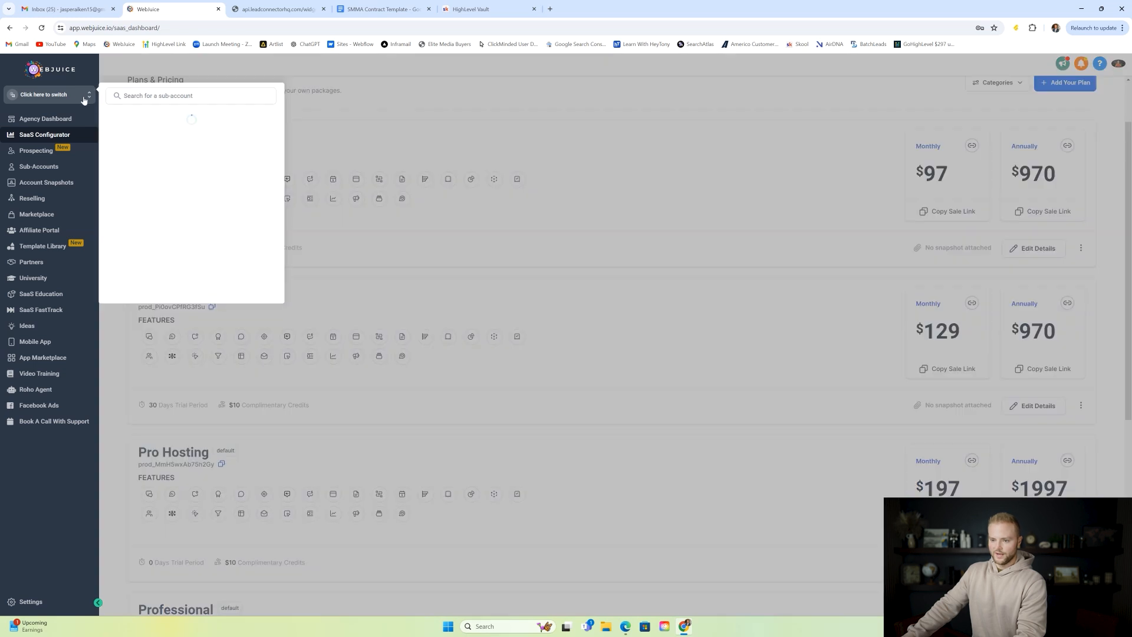
click(150, 139)
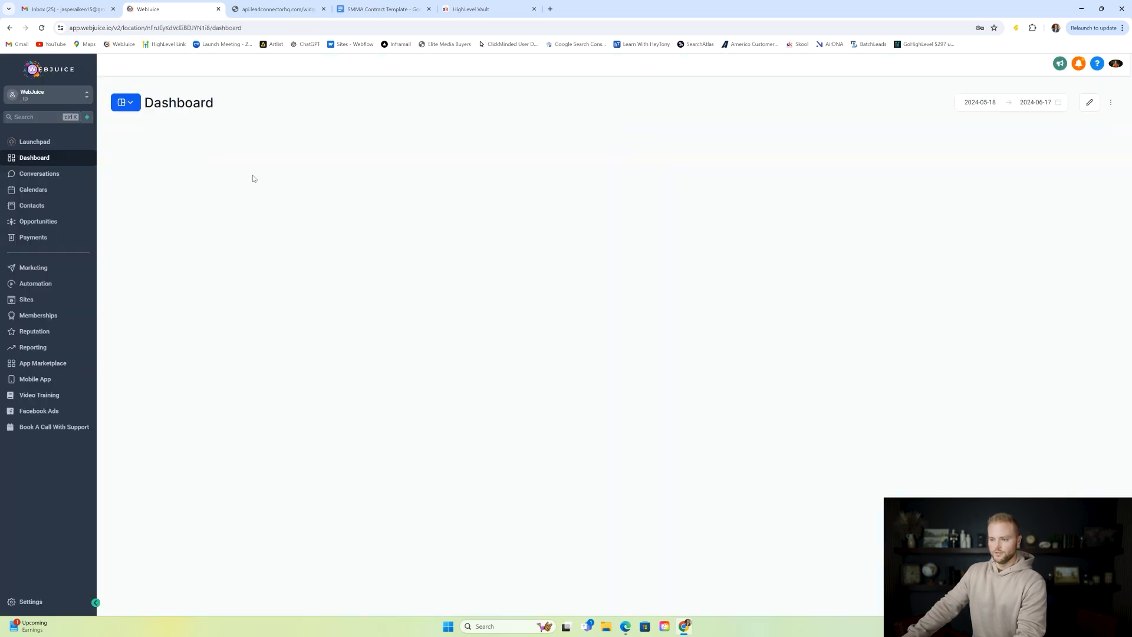
click(61, 244)
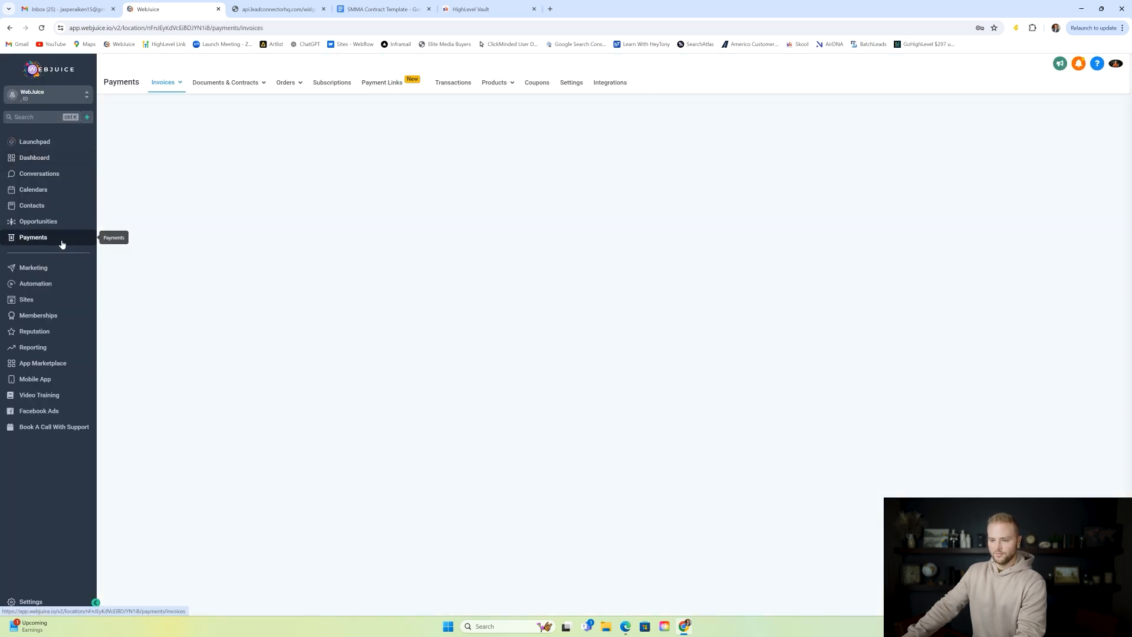
- Open the product list and browse the agency plan prices offered by the Stripe product import, returning without importing any
click(496, 89)
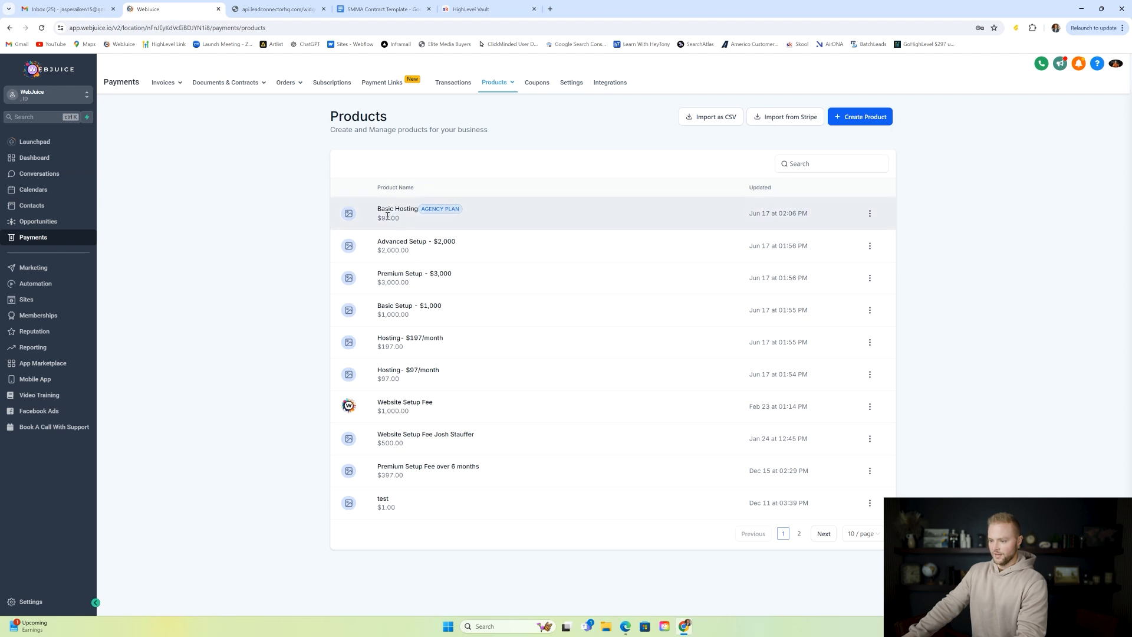
drag(379, 212, 422, 214)
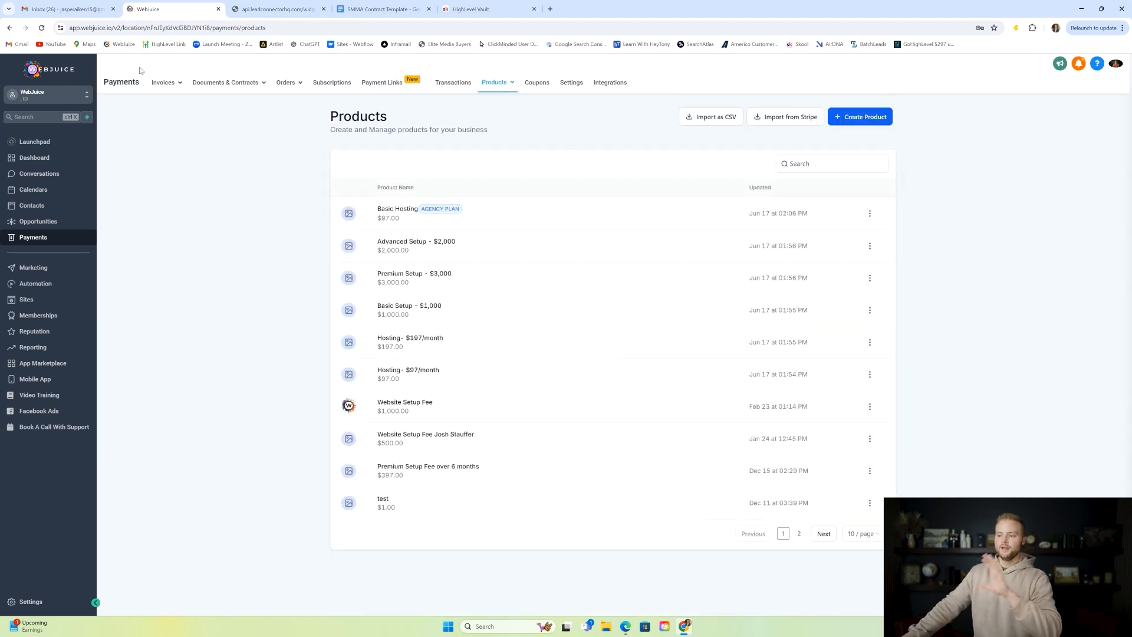
click(777, 119)
click(424, 197)
scroll(322, 222, down, 2)
scroll(324, 226, down, 6)
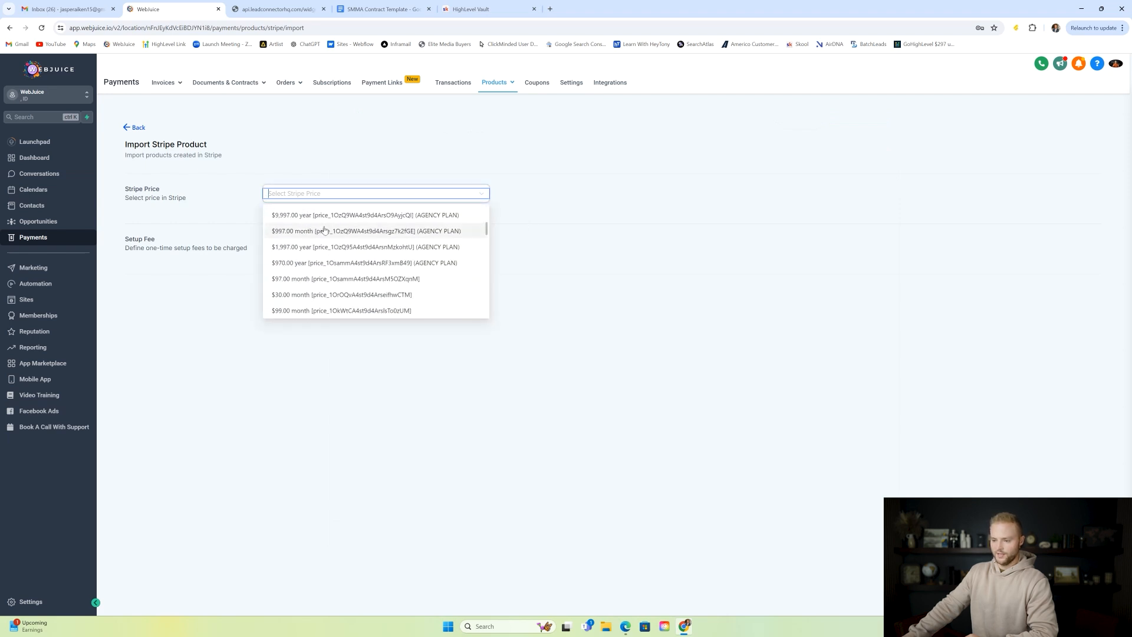
scroll(330, 242, up, 5)
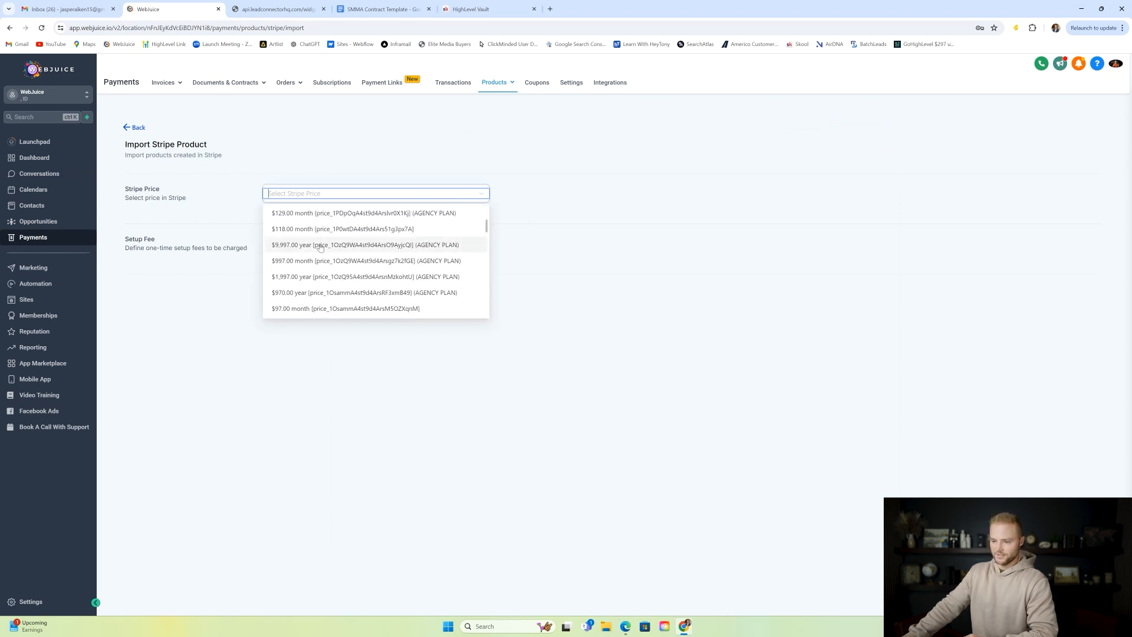
scroll(341, 248, down, 2)
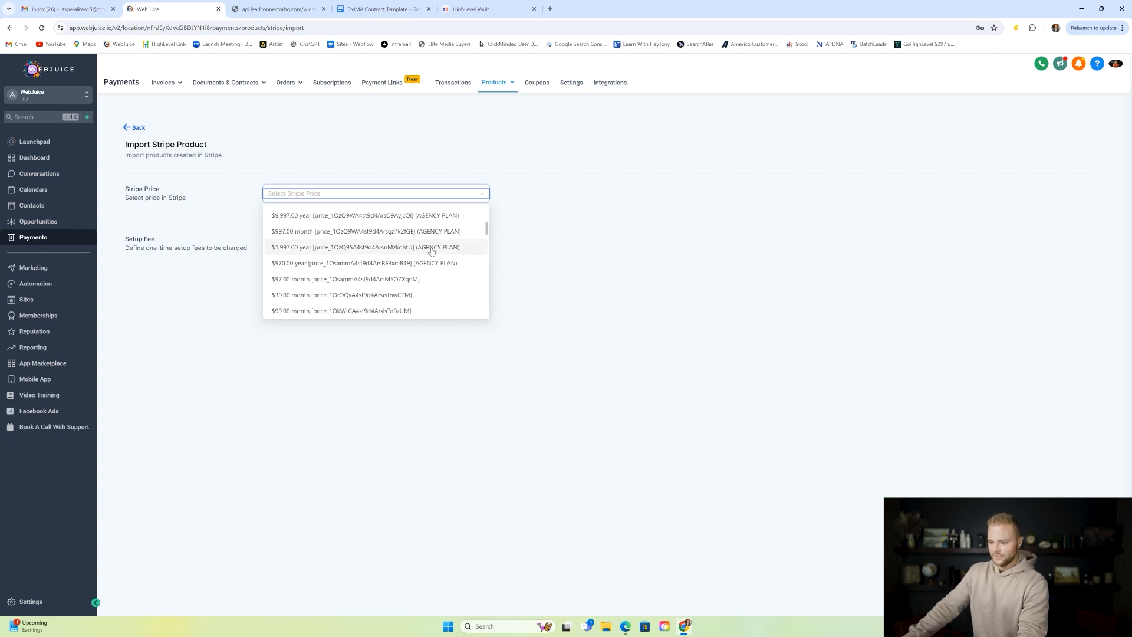
scroll(430, 253, up, 1)
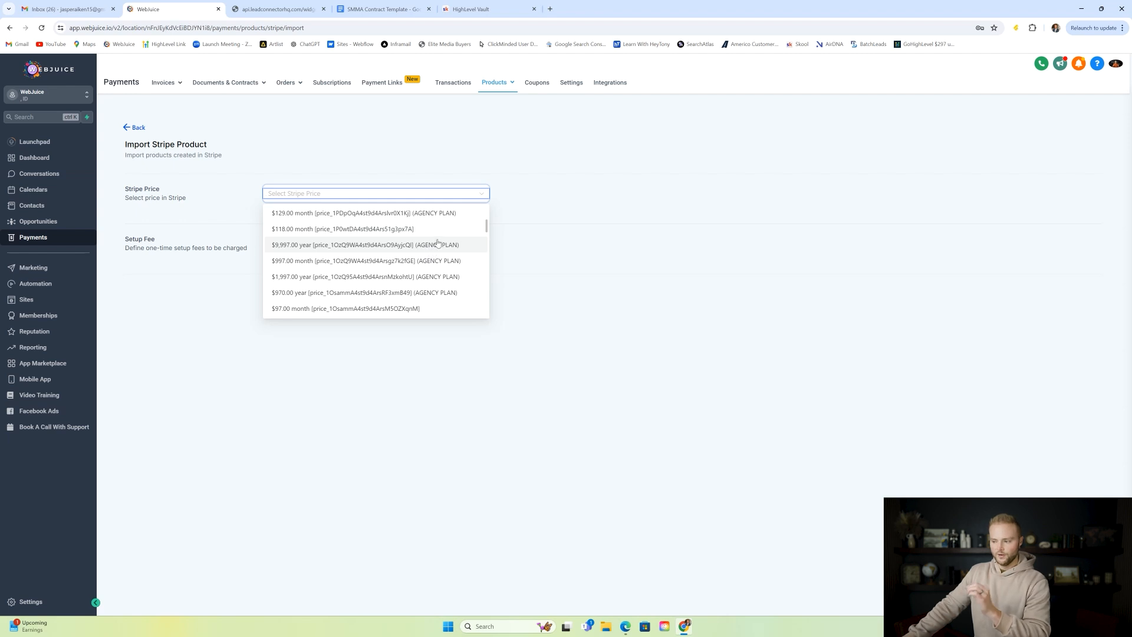
scroll(431, 253, down, 1)
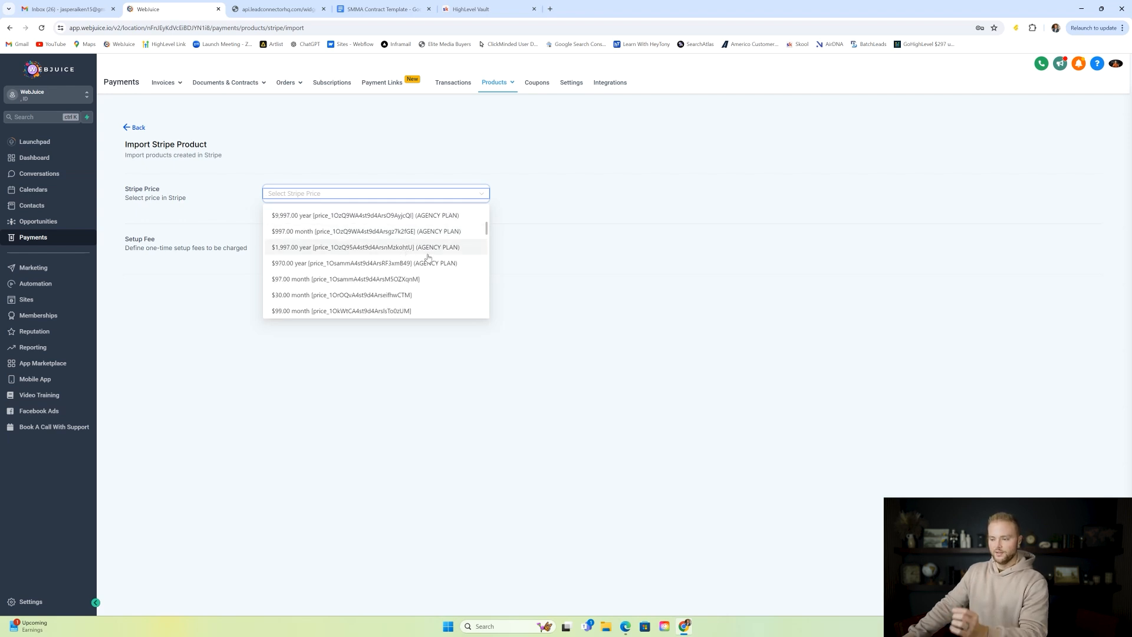
click(341, 127)
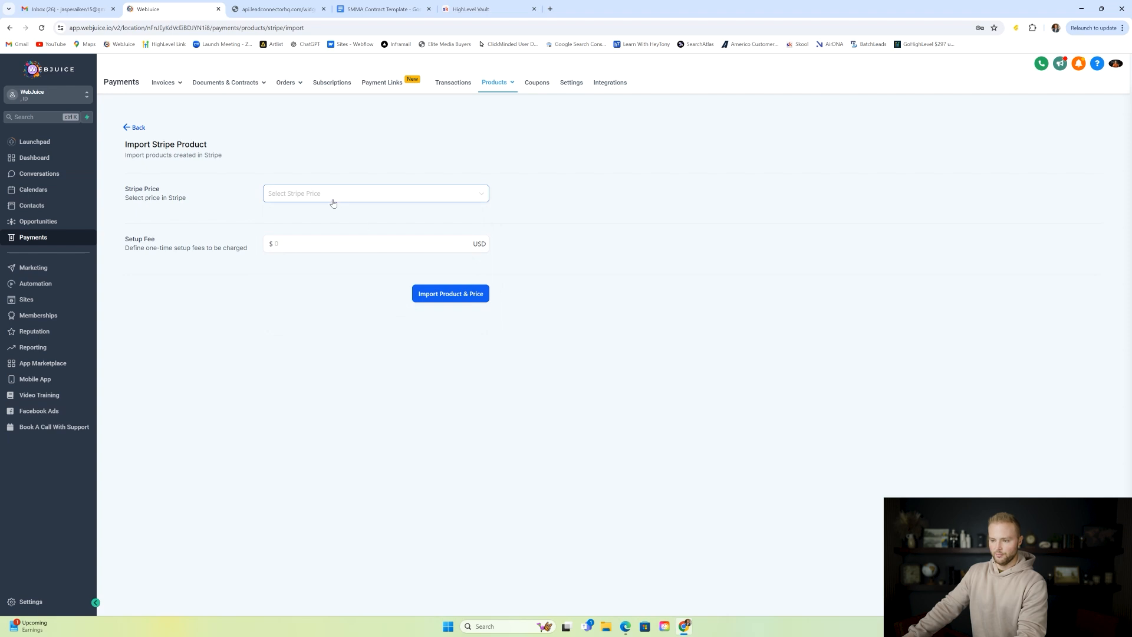
click(138, 128)
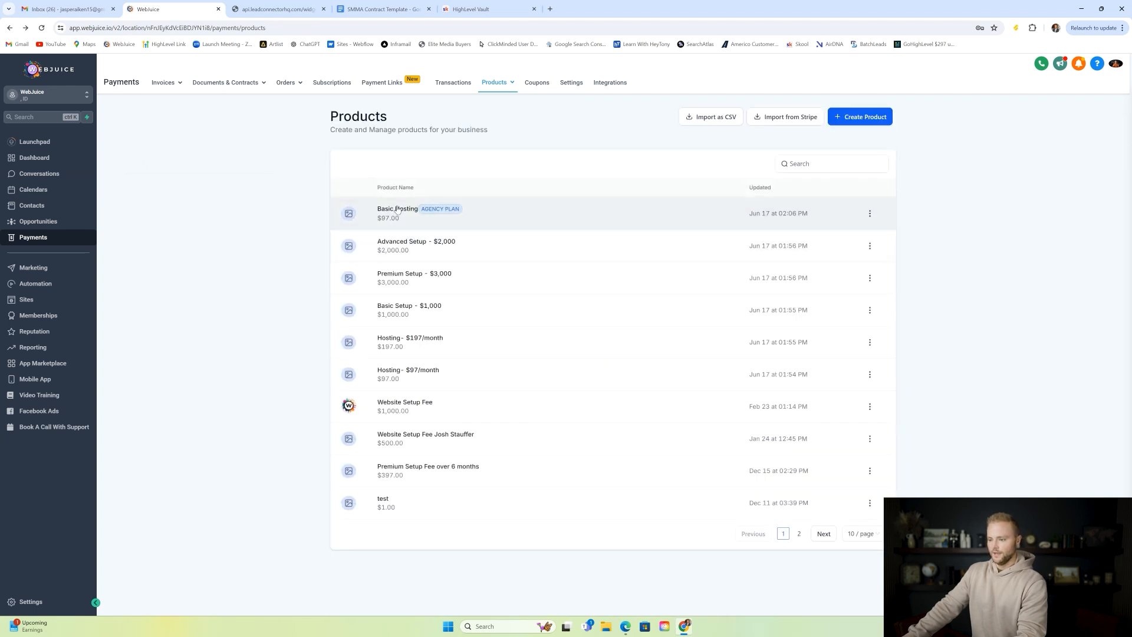
- Check the price of the Professional agency plan on the second page of the product list
click(800, 534)
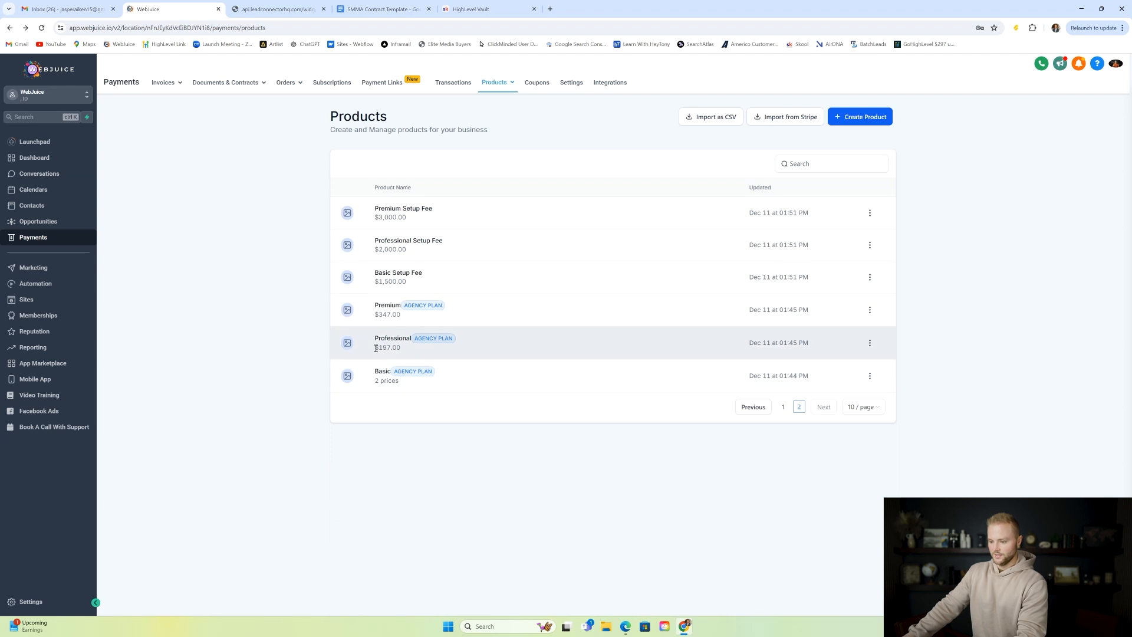
drag(380, 350, 401, 349)
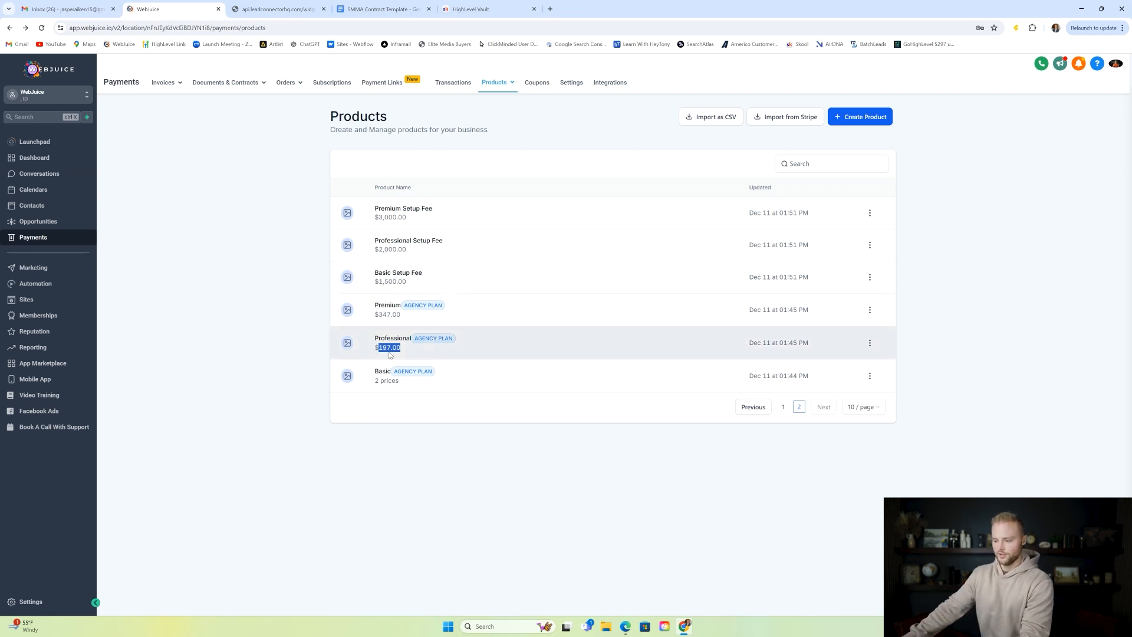
click(319, 352)
- Look over the invoice templates and return to the product list
mouse_move(164, 83)
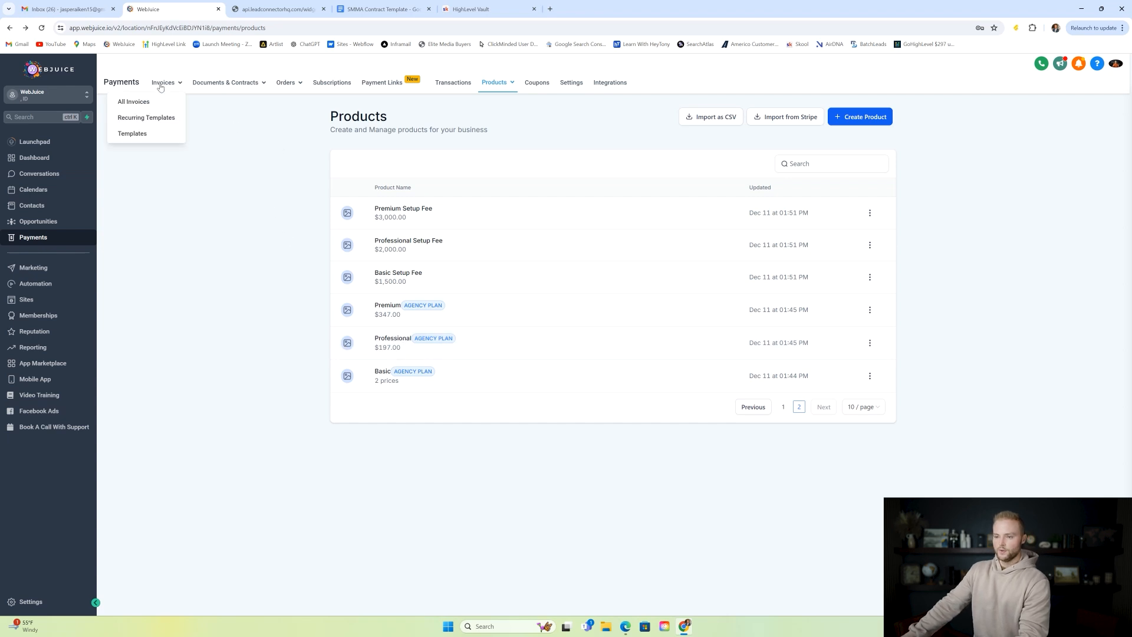
click(133, 134)
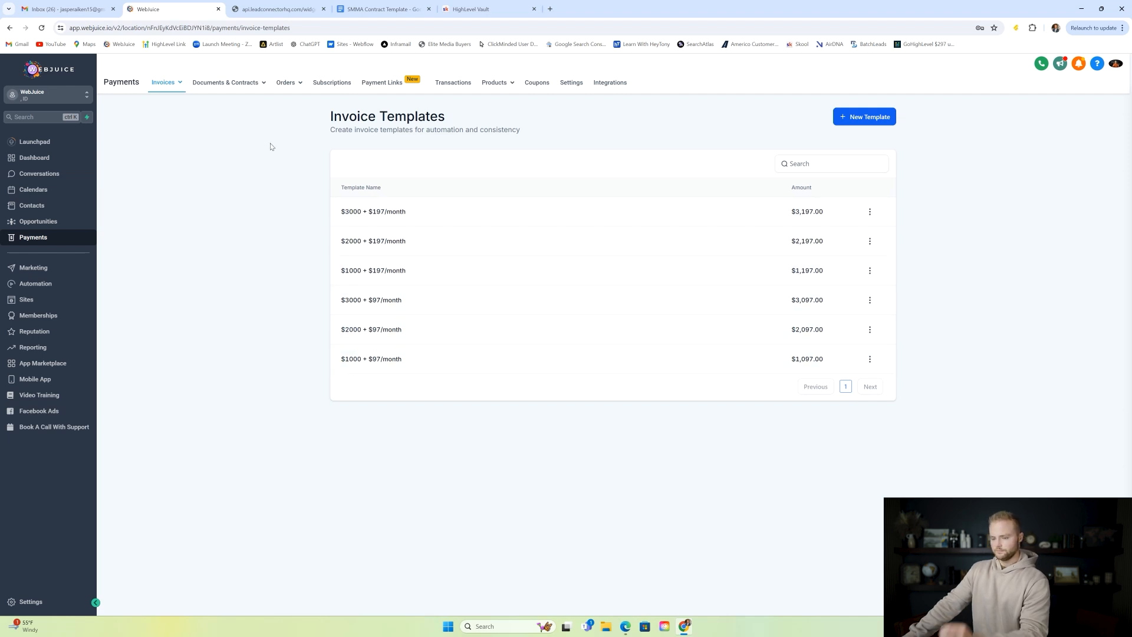
mouse_move(496, 83)
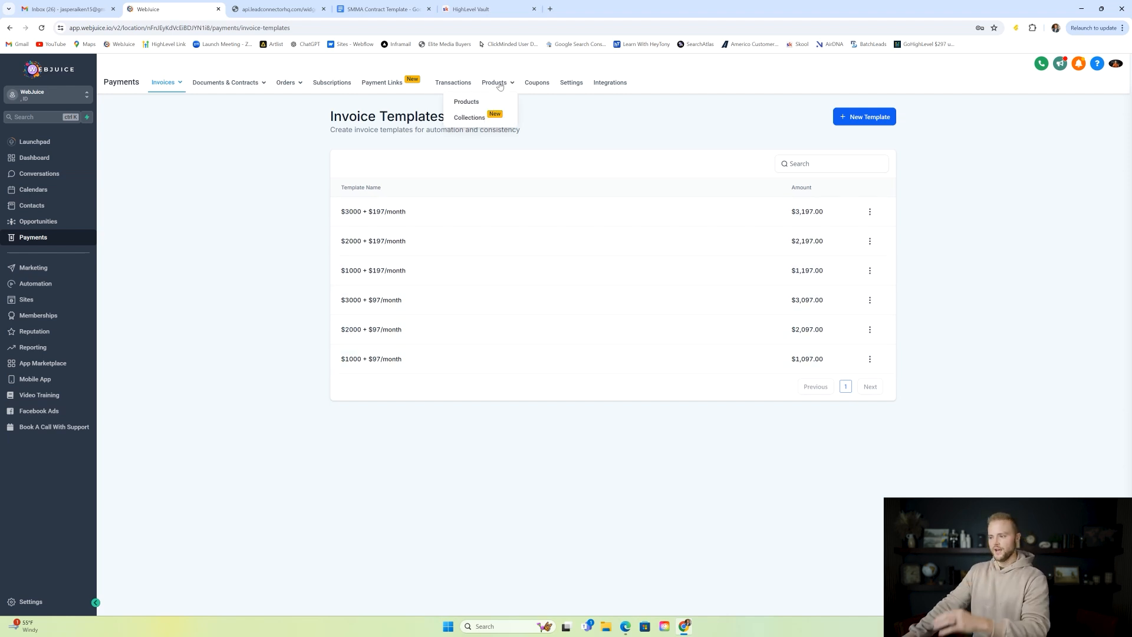
click(467, 102)
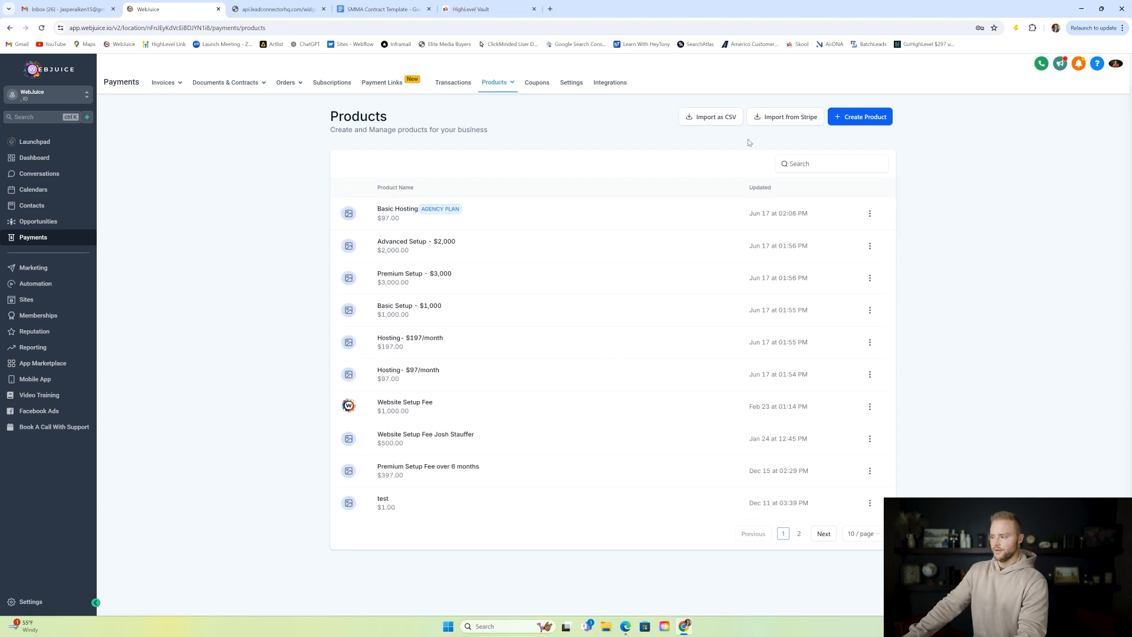
- Start a new product with the title "Basic Setup - $1,000"
click(856, 121)
click(445, 191)
text(Basic Setup - $1,000)
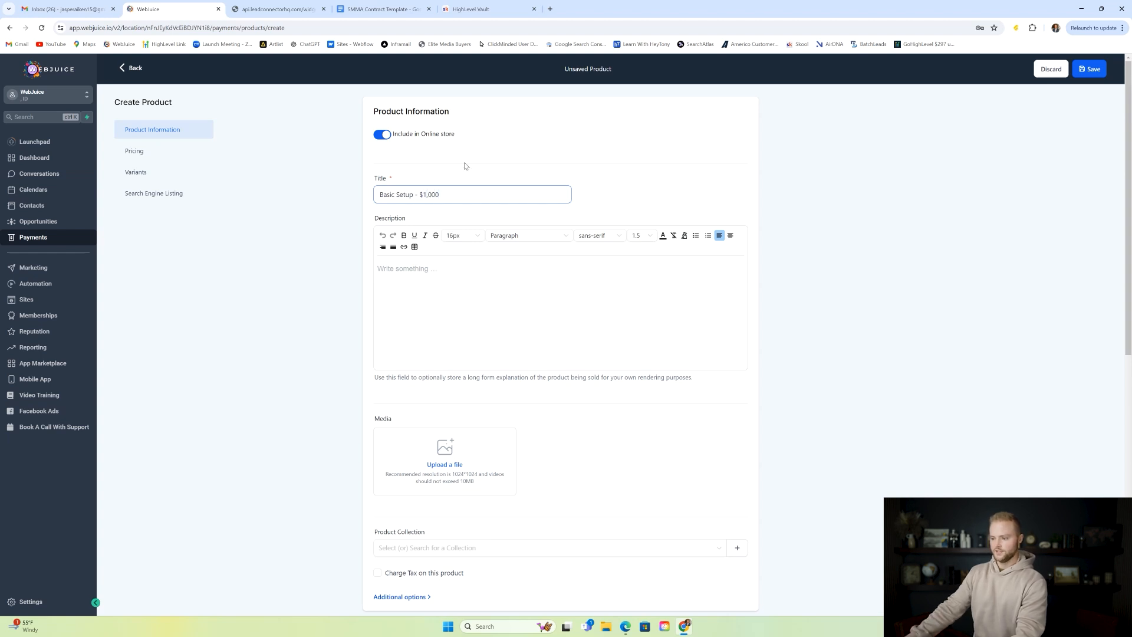
- Set the new product's one-time amount to 1000 USD, review the form and leave it without saving
click(457, 167)
scroll(447, 136, down, 2)
scroll(457, 115, down, 6)
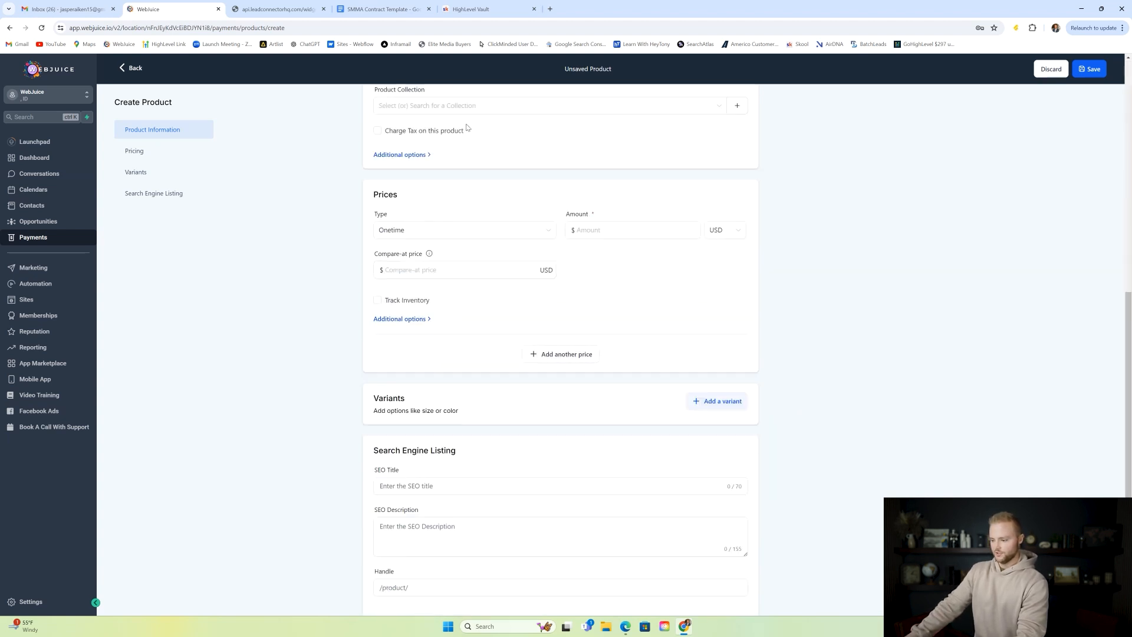
click(582, 229)
text(1000)
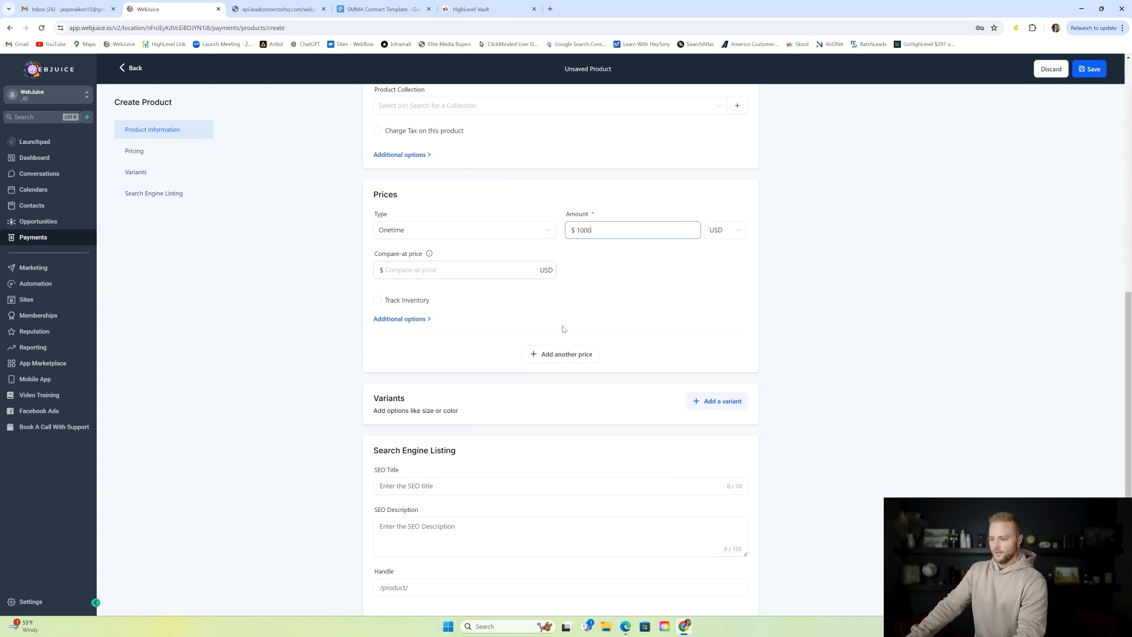
scroll(566, 301, down, 1)
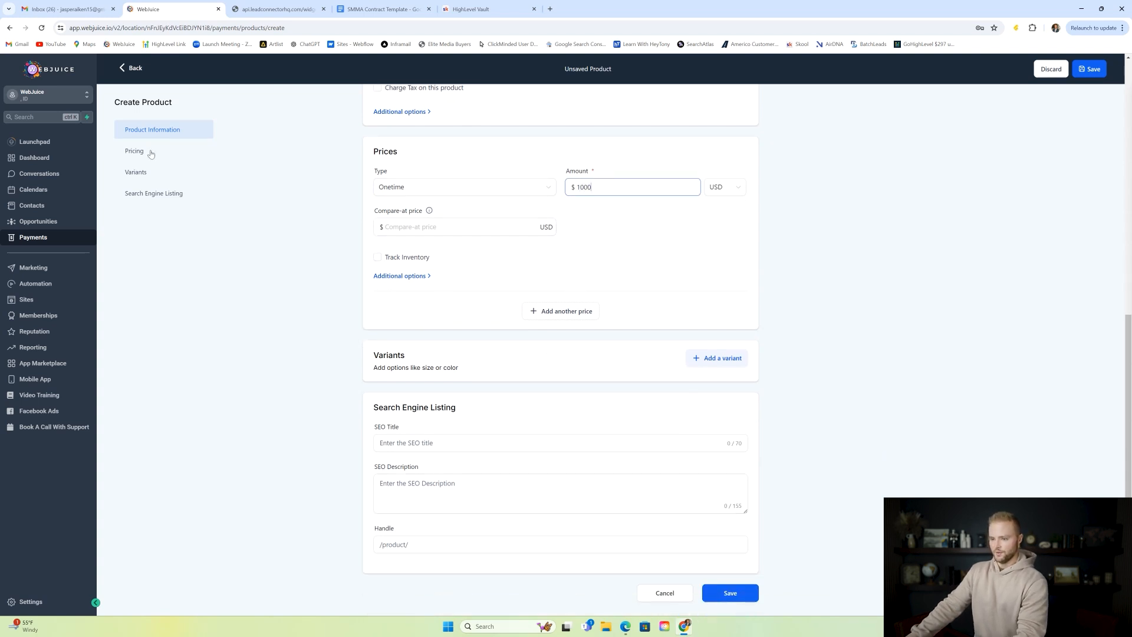
scroll(405, 245, up, 8)
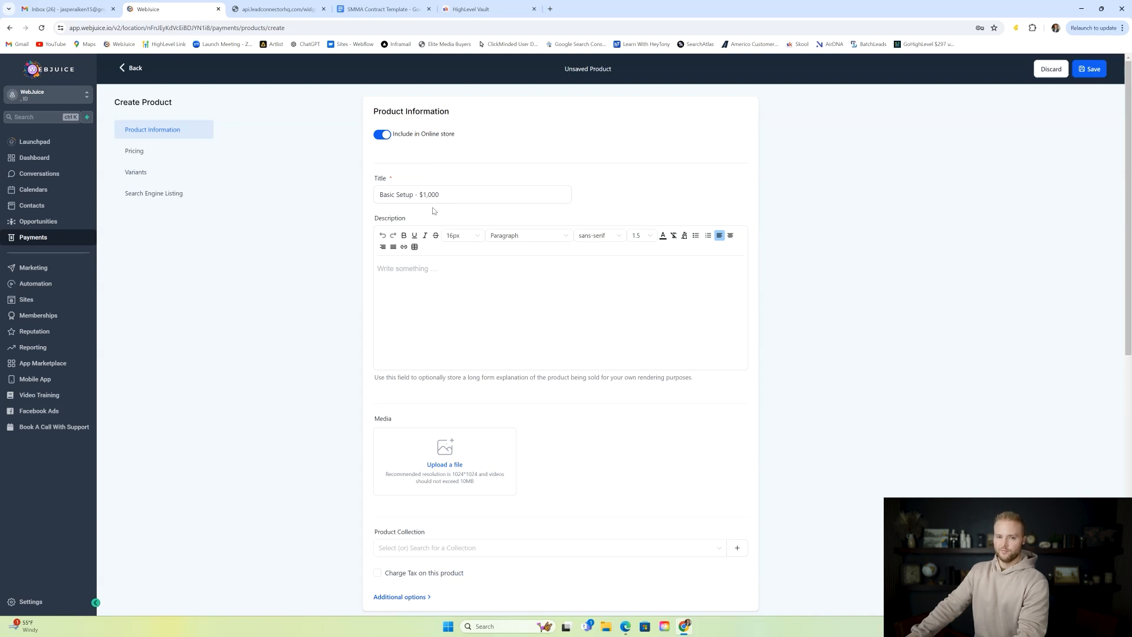
click(134, 68)
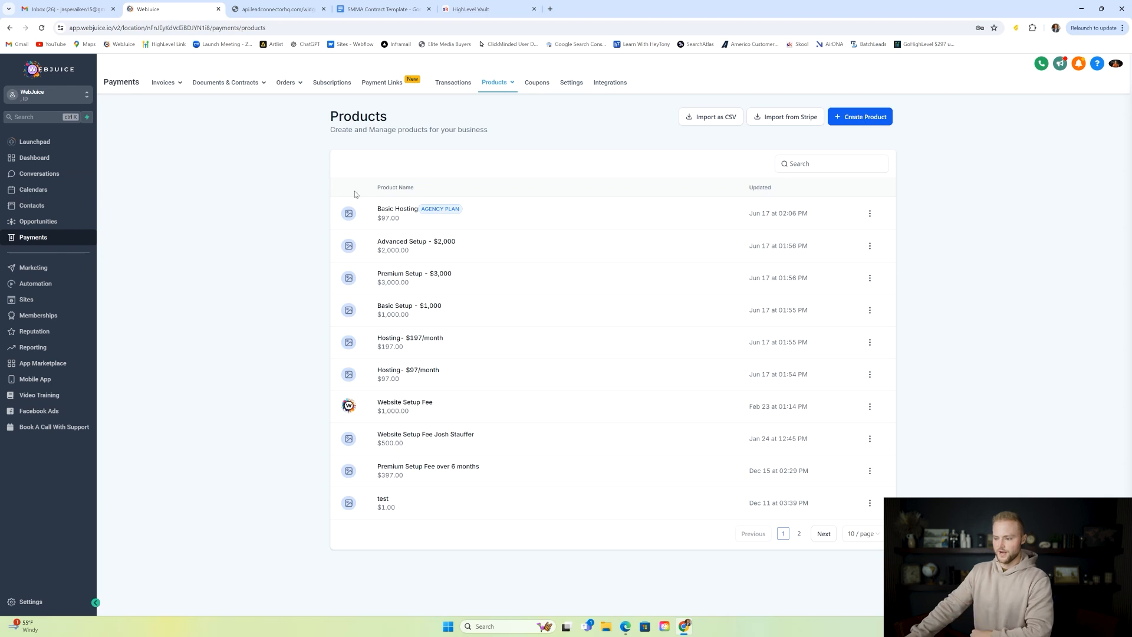
- Look through both pages of the product list and open the invoice templates
click(800, 534)
click(783, 407)
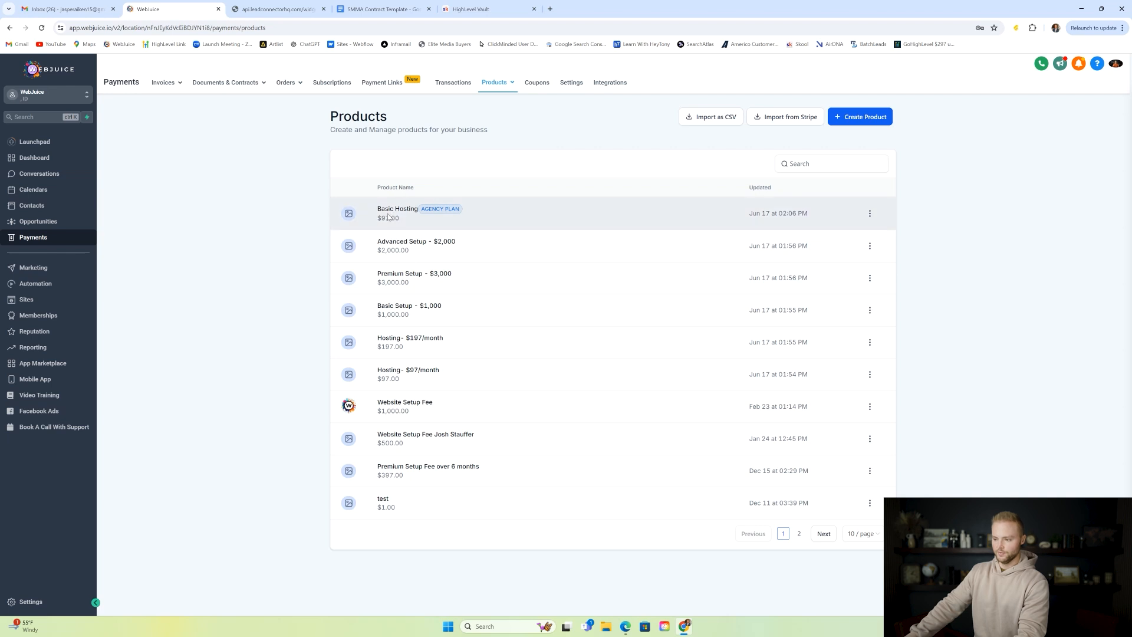
mouse_move(165, 83)
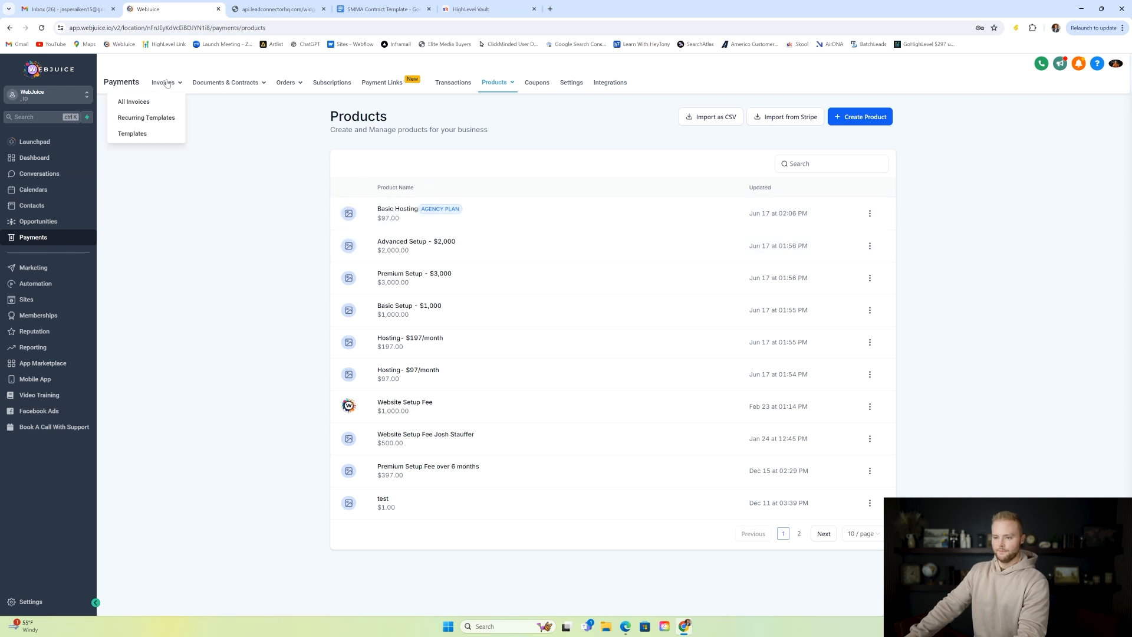
click(133, 133)
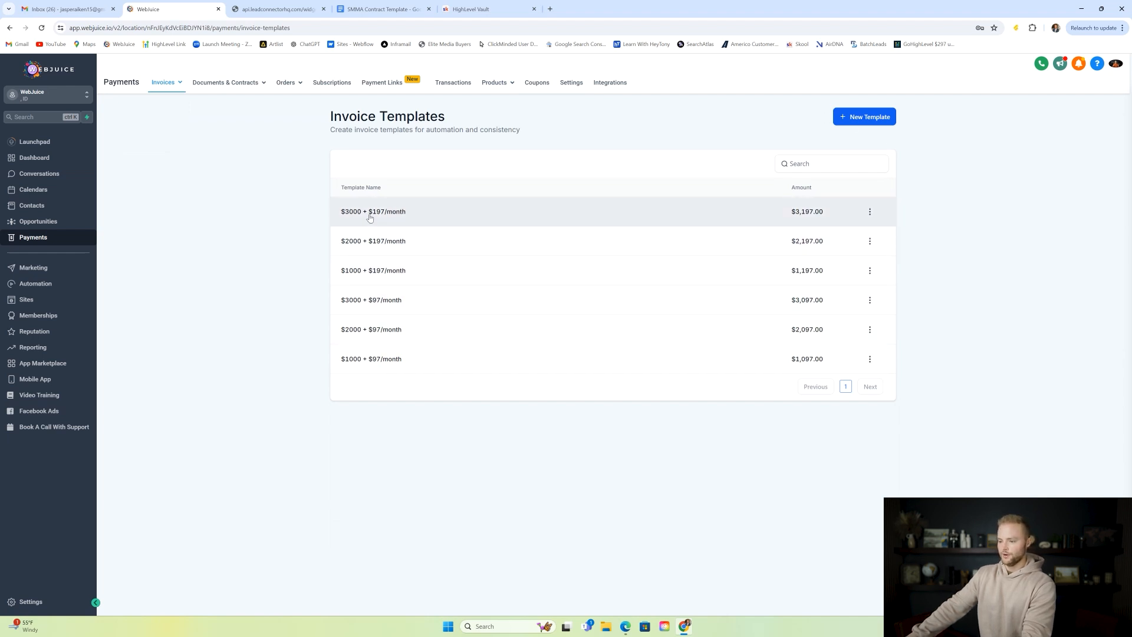
- Open the "$1000 + $97/month" invoice template and examine its setup and hosting line items
click(370, 365)
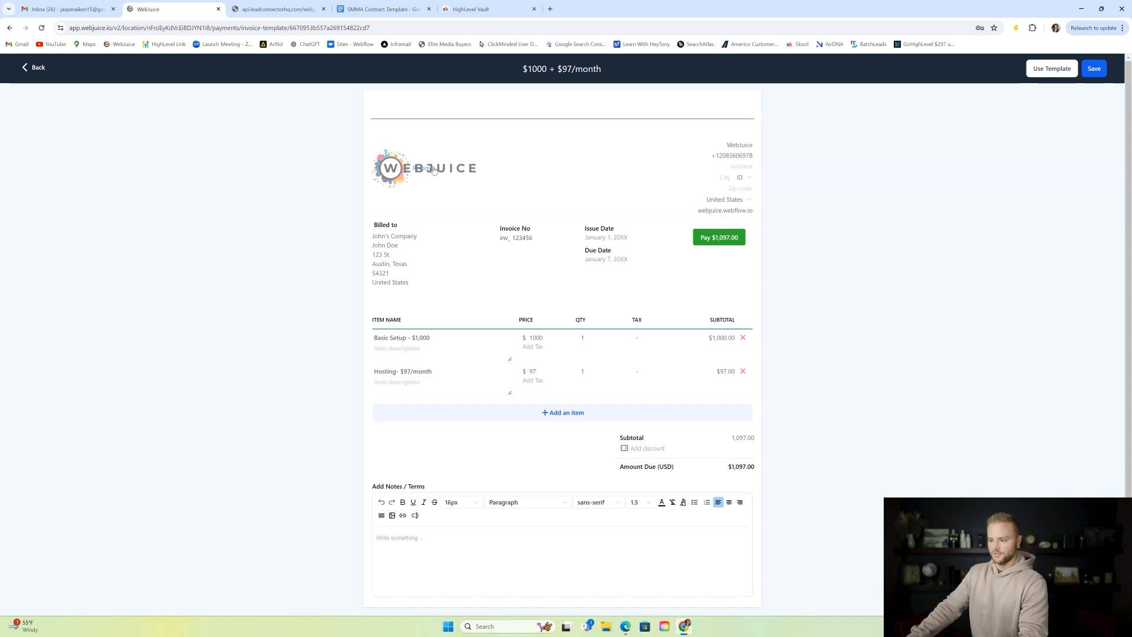
scroll(581, 153, down, 1)
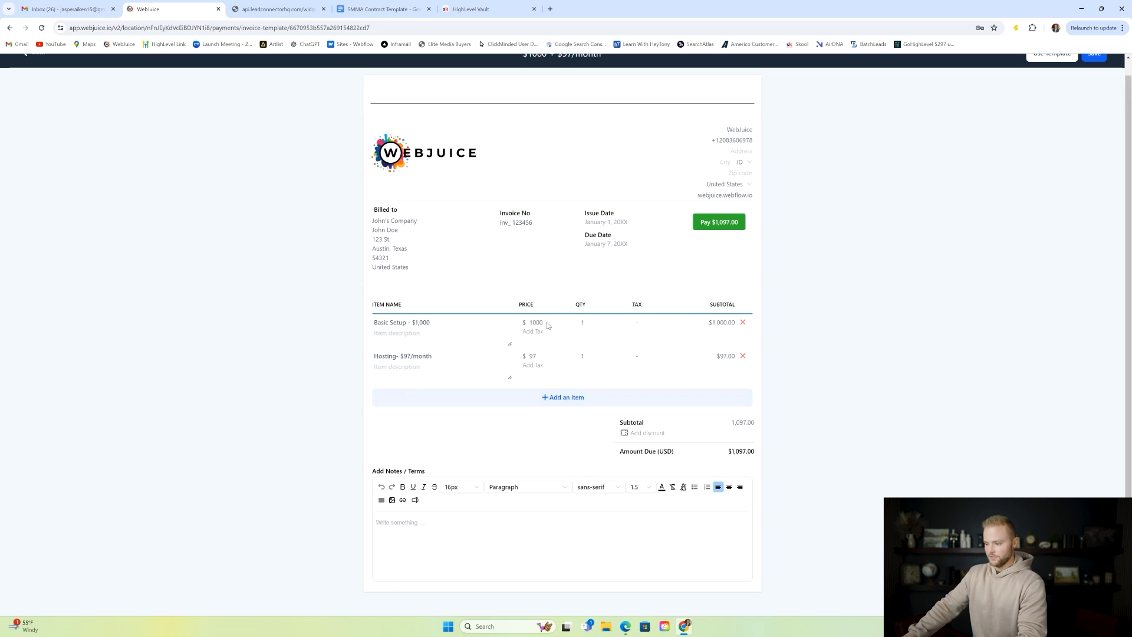
scroll(535, 323, up, 1)
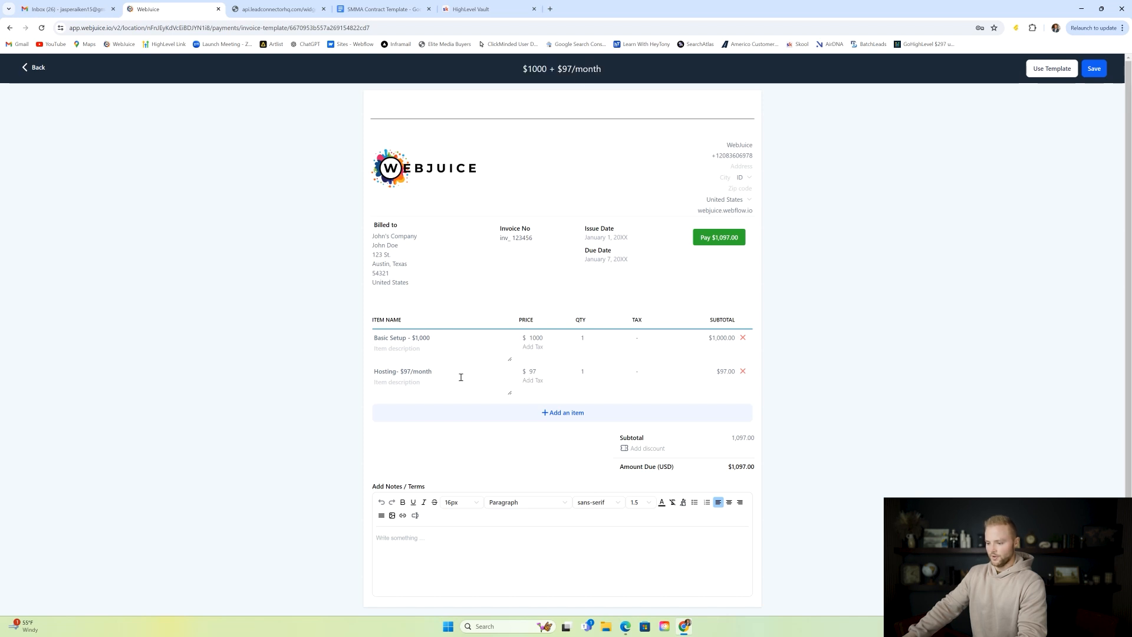
- Browse the products available as additional items for the invoice template, including Basic Hosting, without adding any
click(545, 412)
click(515, 335)
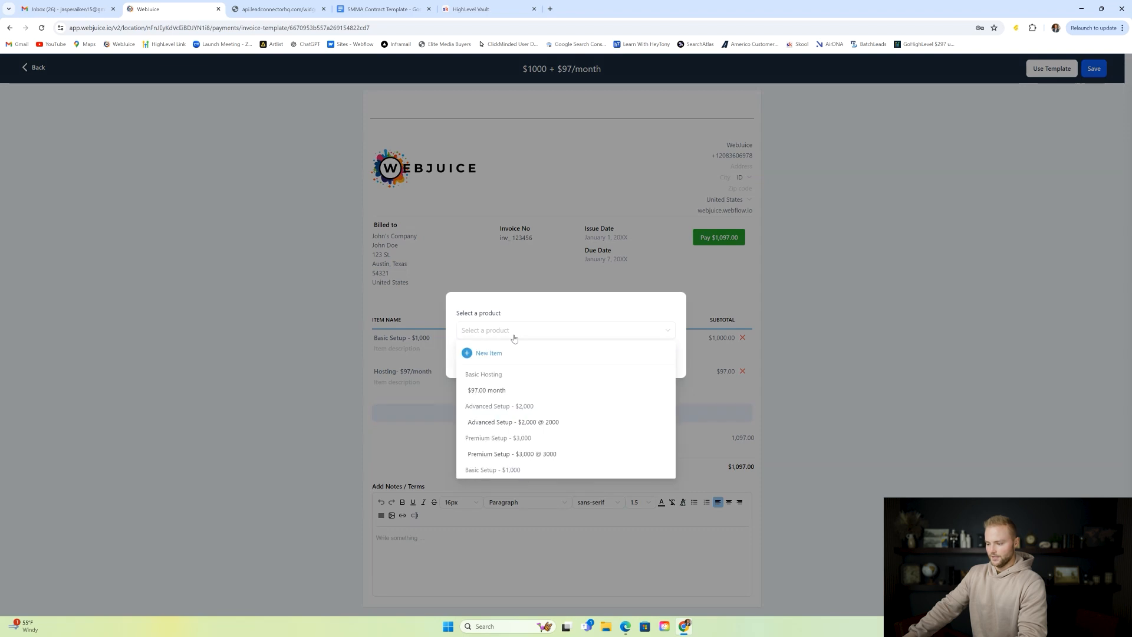
scroll(522, 416, down, 1)
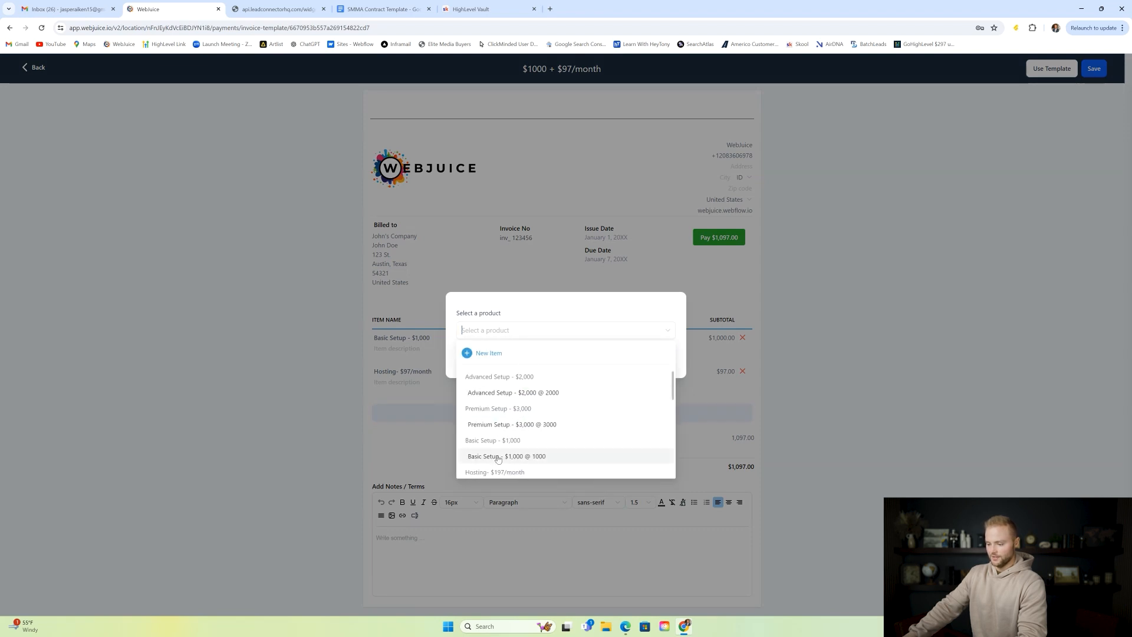
click(705, 312)
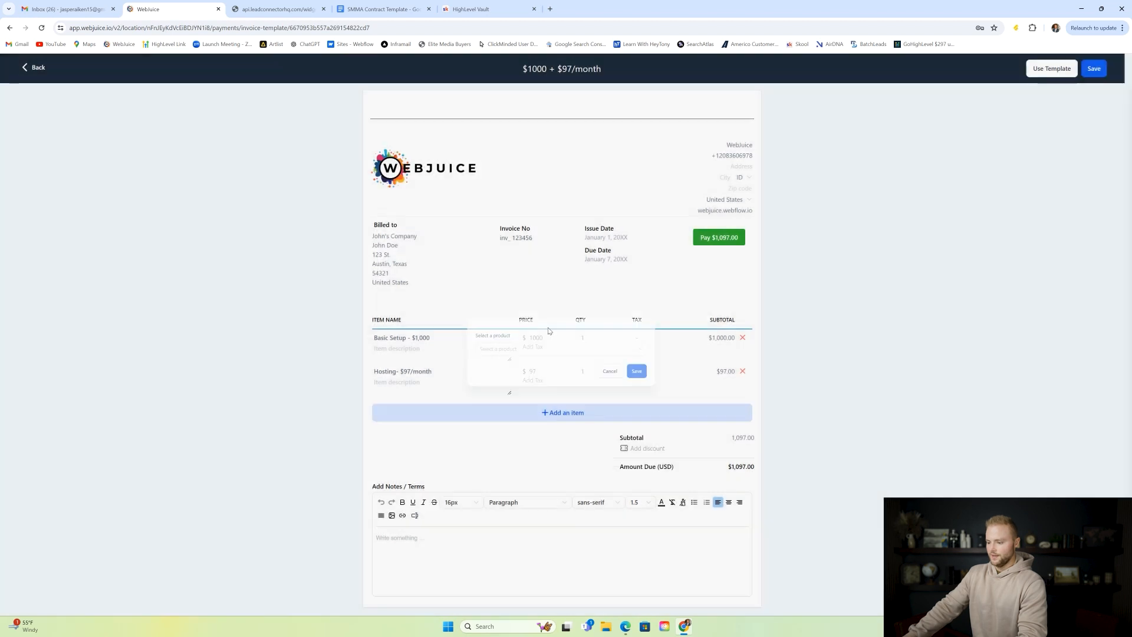
click(547, 416)
click(587, 333)
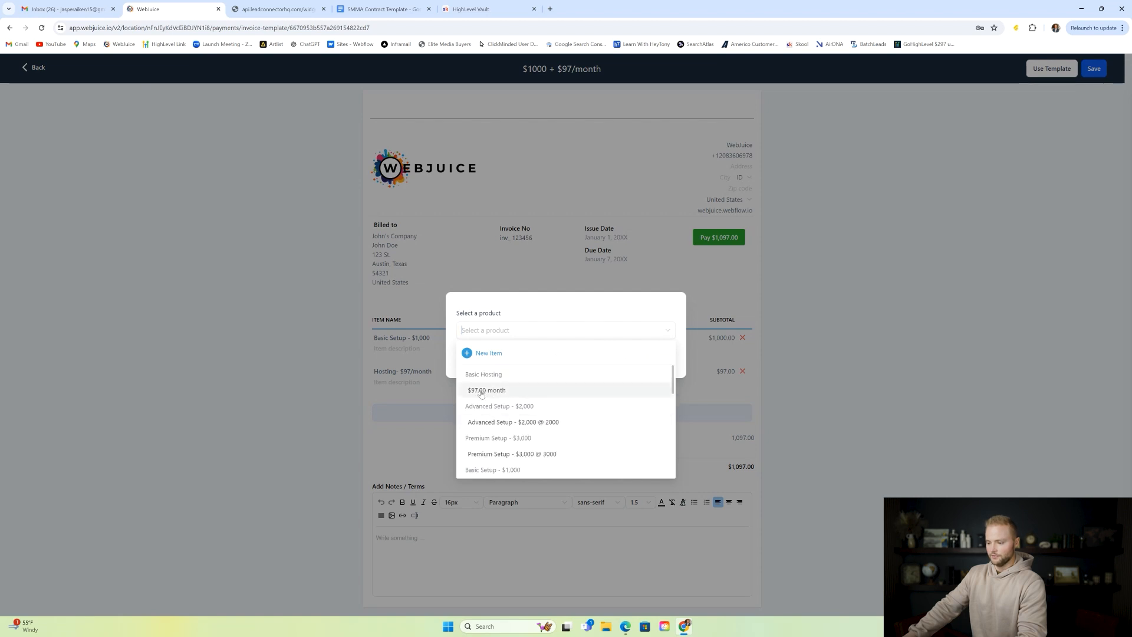
click(790, 306)
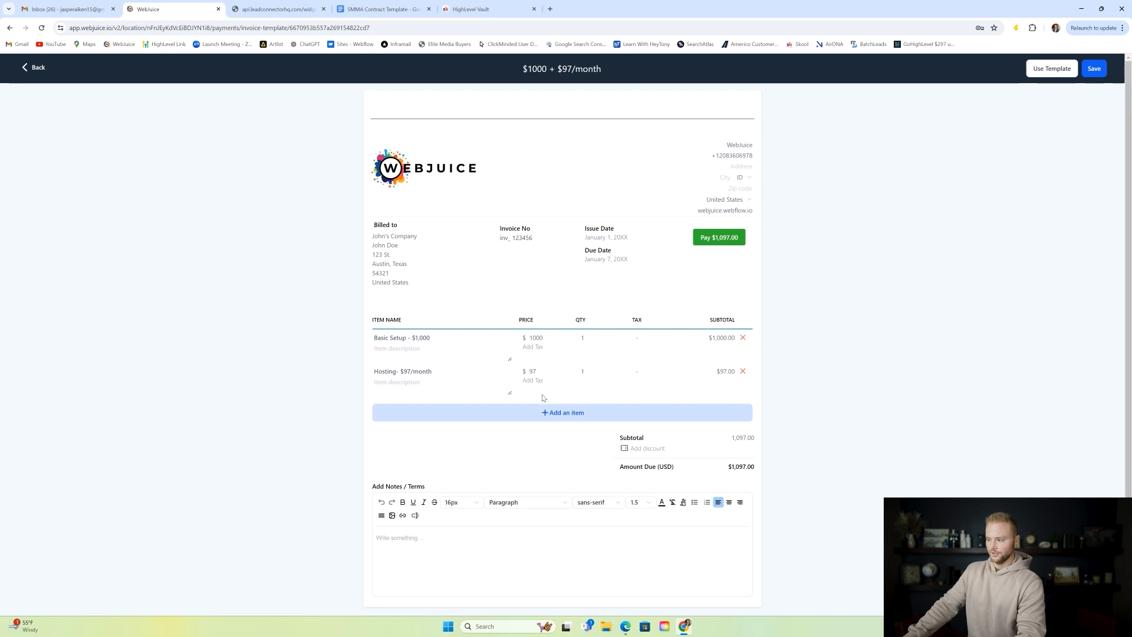
- Leave the invoice template unchanged and open the "Client Onboarding Form Submitted" workflow in the automation section
click(547, 66)
click(499, 226)
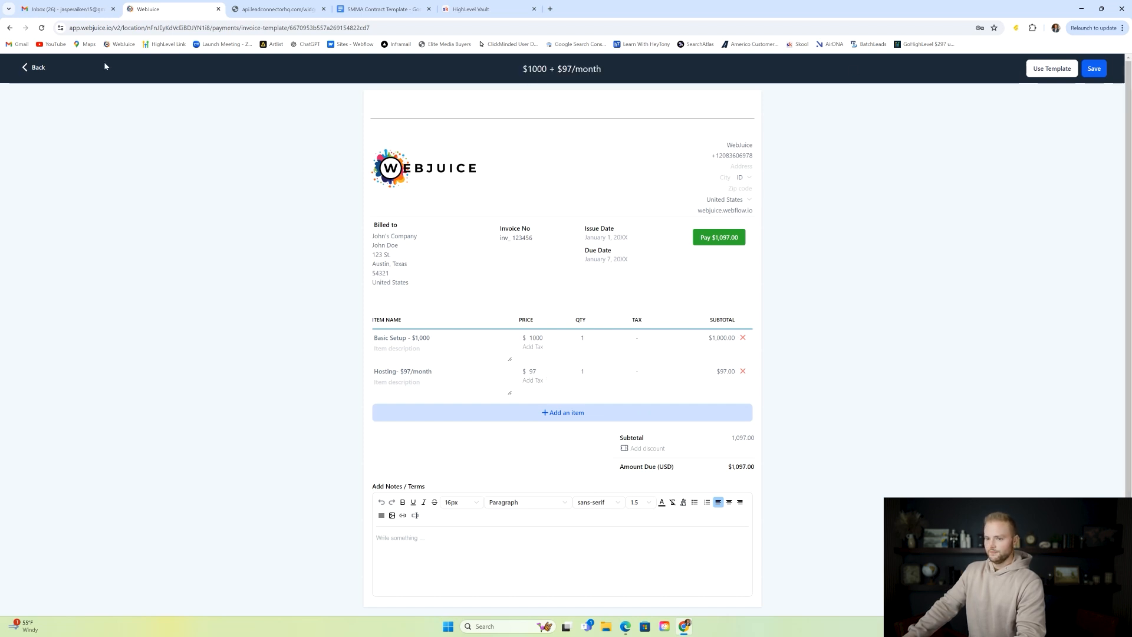
click(37, 68)
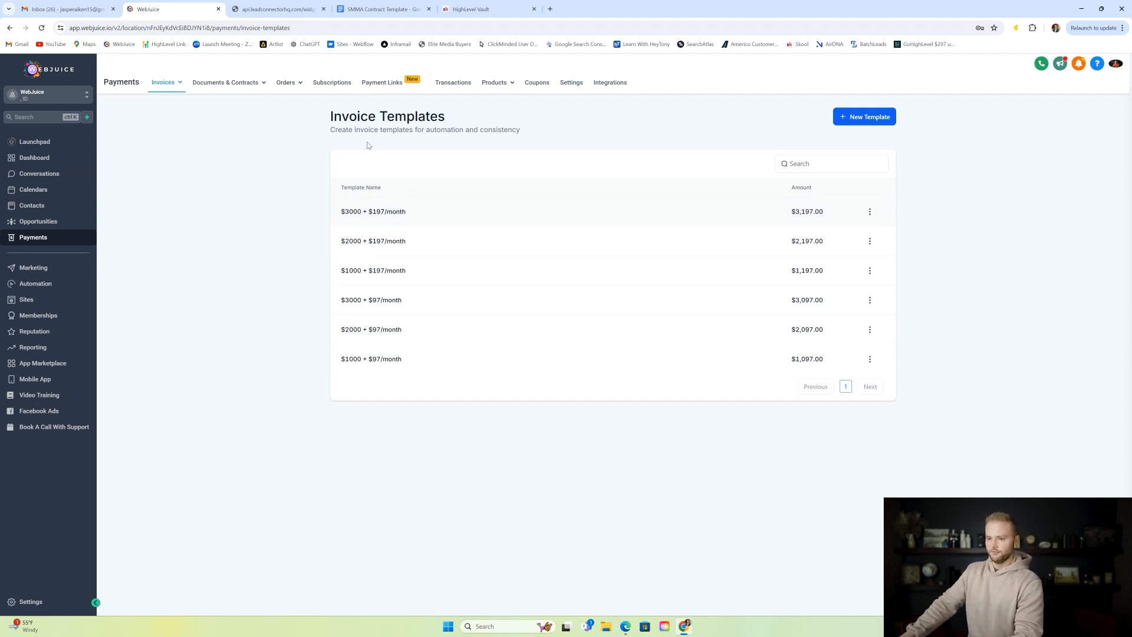
click(59, 284)
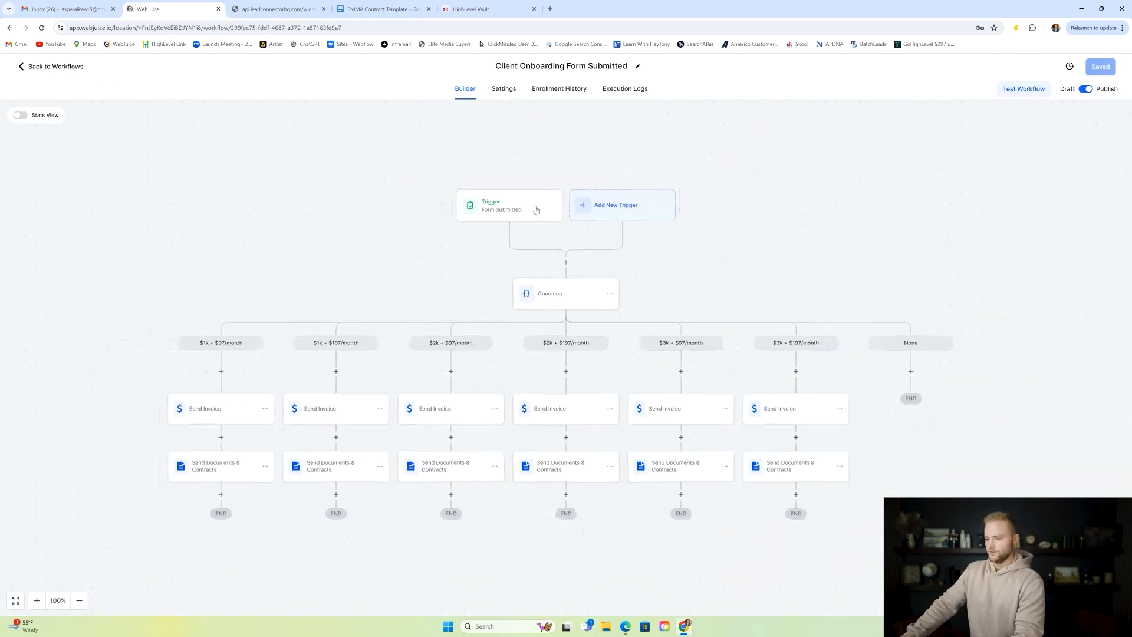
- Examine the Send Invoice action's settings in the $1k + $97/month branch of the workflow, then close them
scroll(549, 213, down, 1)
scroll(562, 248, down, 1)
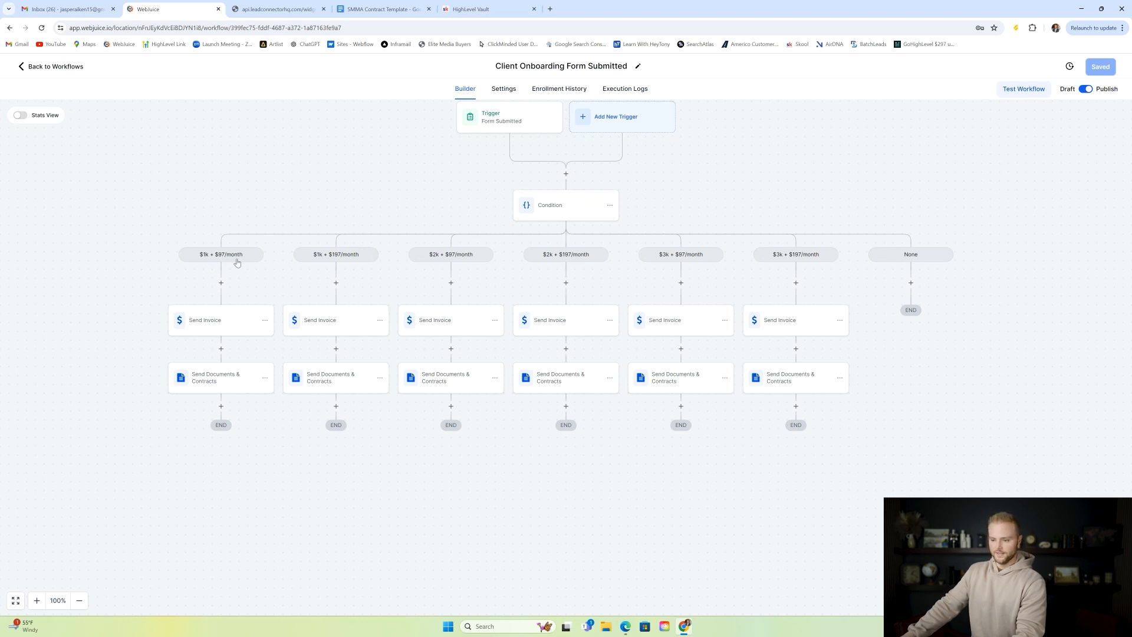
click(213, 326)
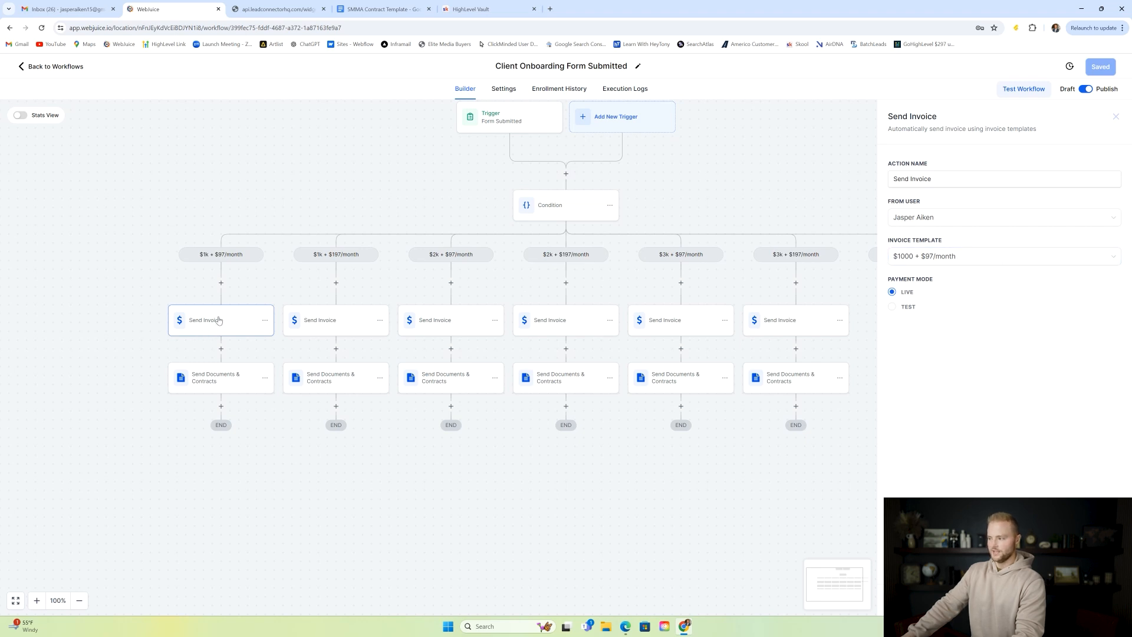
click(1116, 117)
- Search the available actions for "send in" at the start of the $1k + $97/month branch without adding one
click(221, 284)
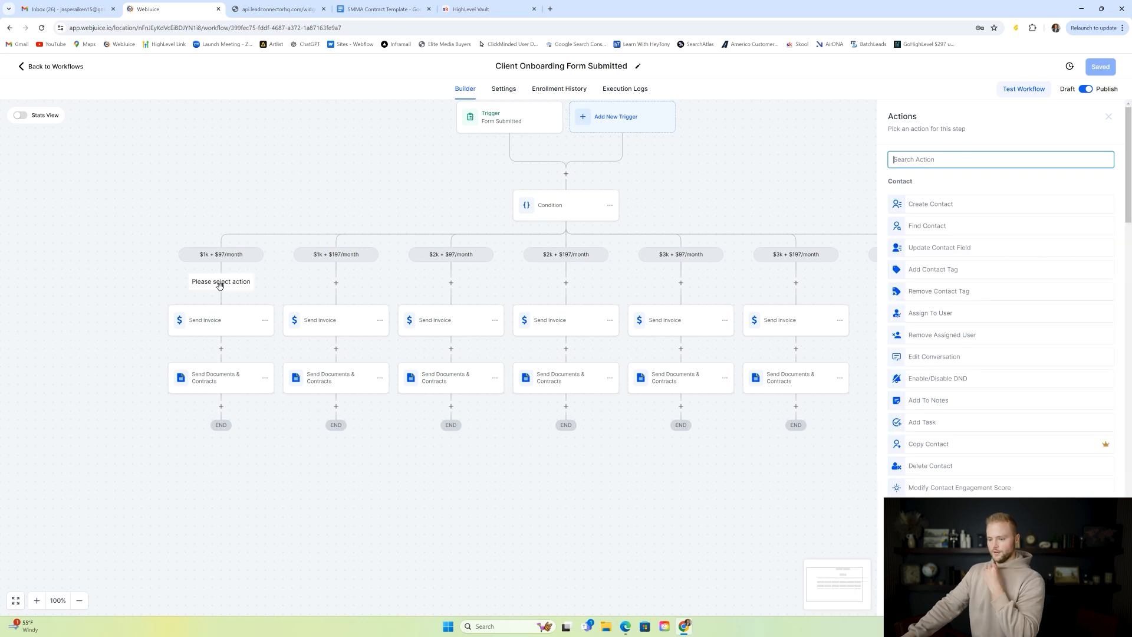
text(sned)
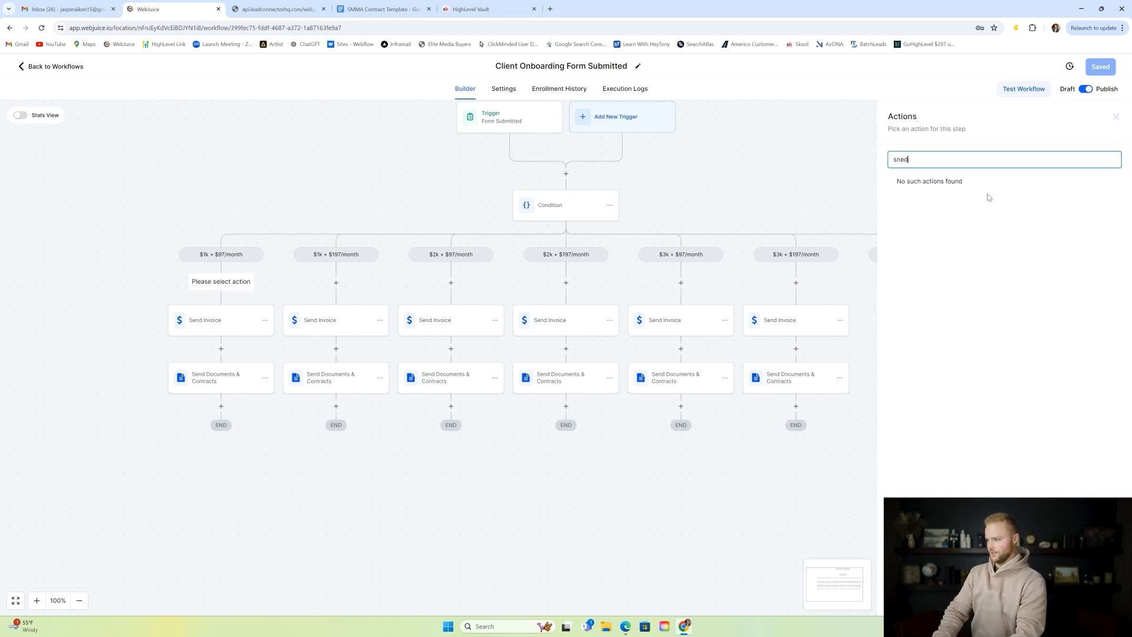
key(BackSpace)
key(BackSpace)
key(BackSpace)
key(BackSpace)
text(send)
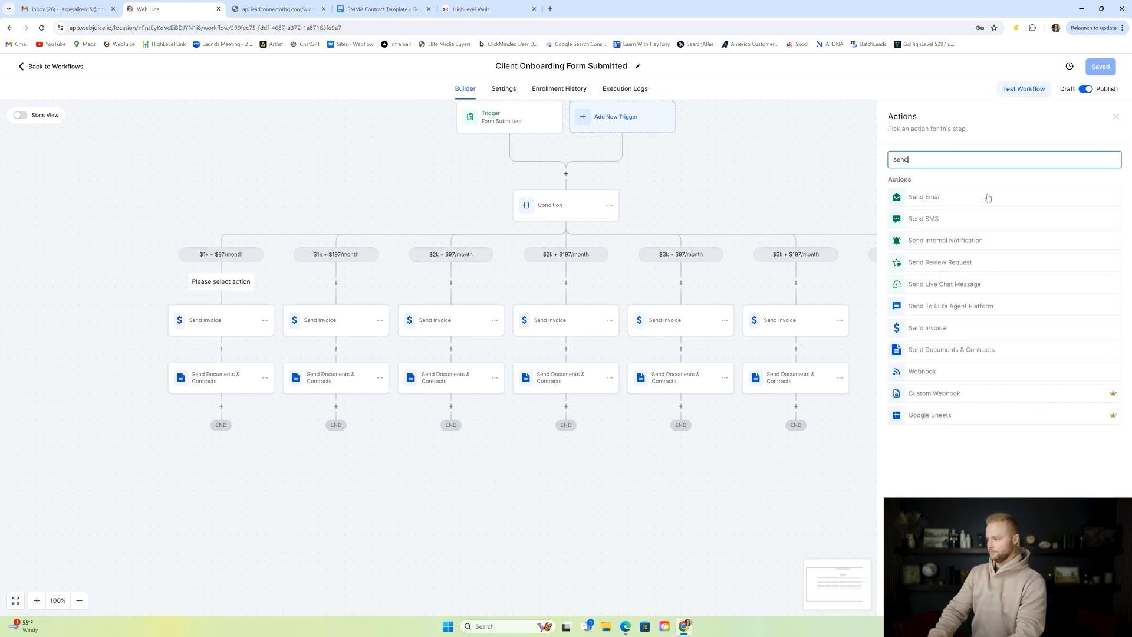
text( in)
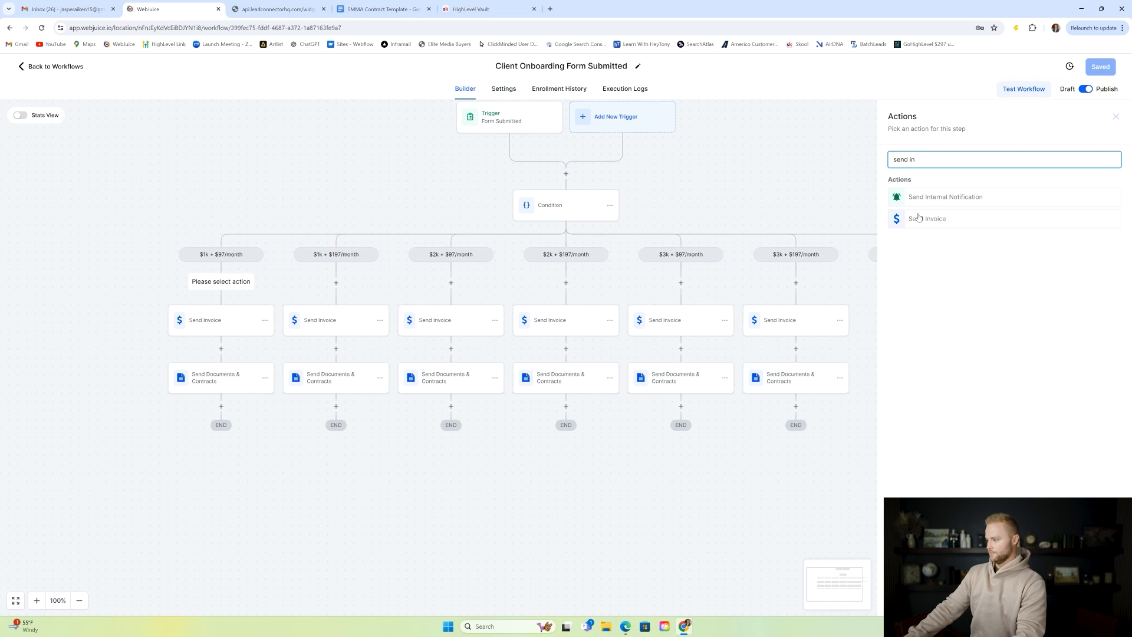
click(1116, 117)
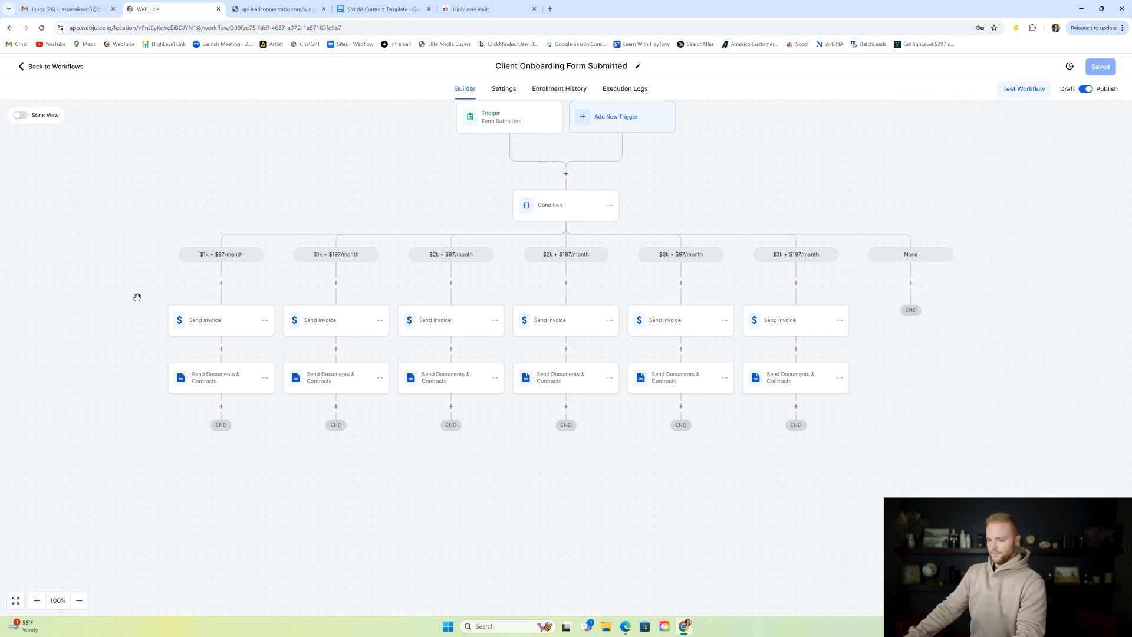
- In the $1k + $97/month branch's Send Invoice action, select the sending user and the "$1000 + $97/month" invoice template
click(235, 330)
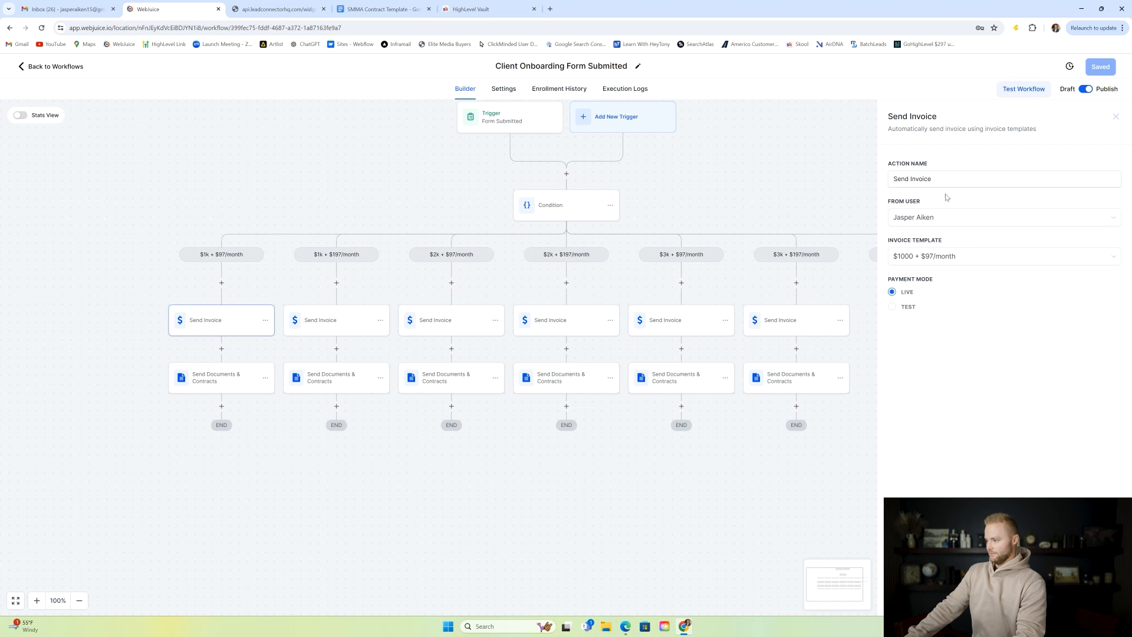
click(960, 221)
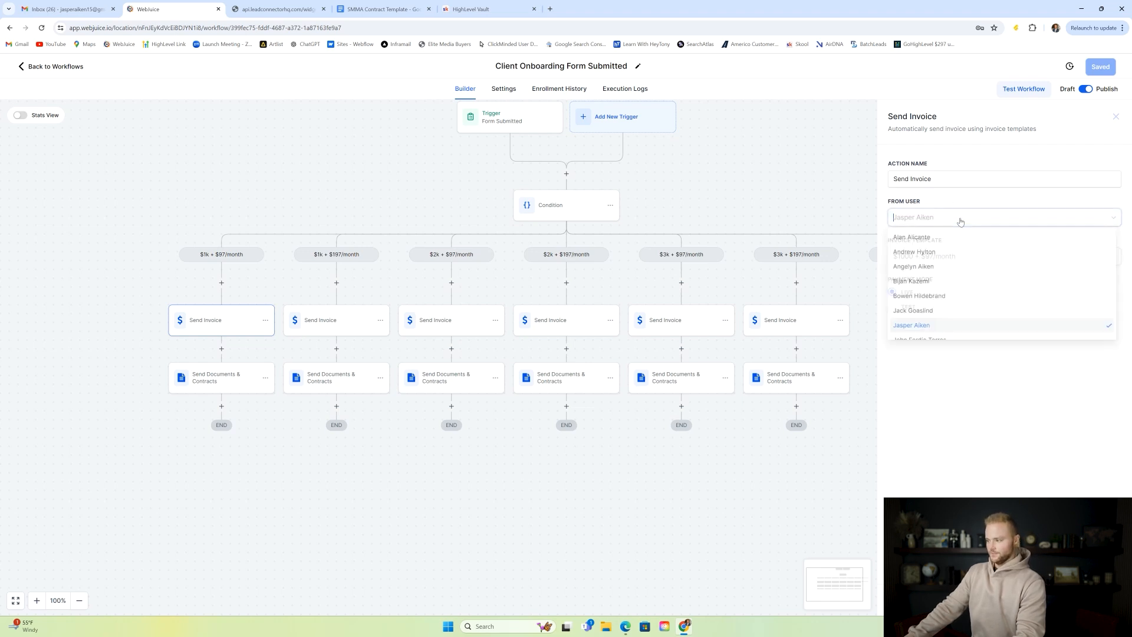
click(911, 323)
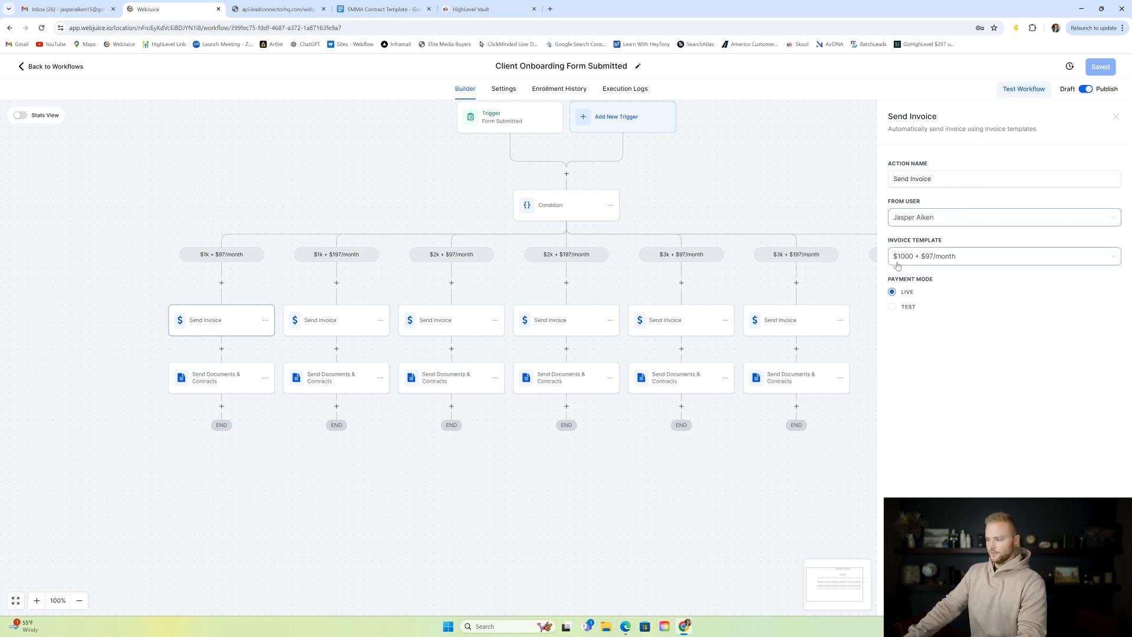
click(992, 262)
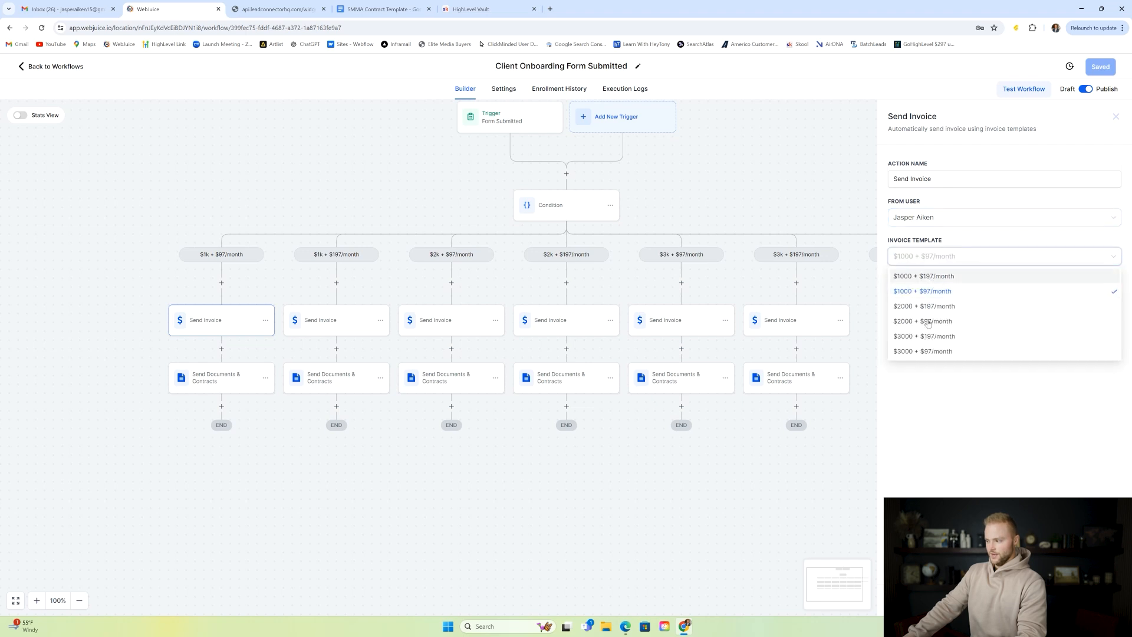
click(921, 294)
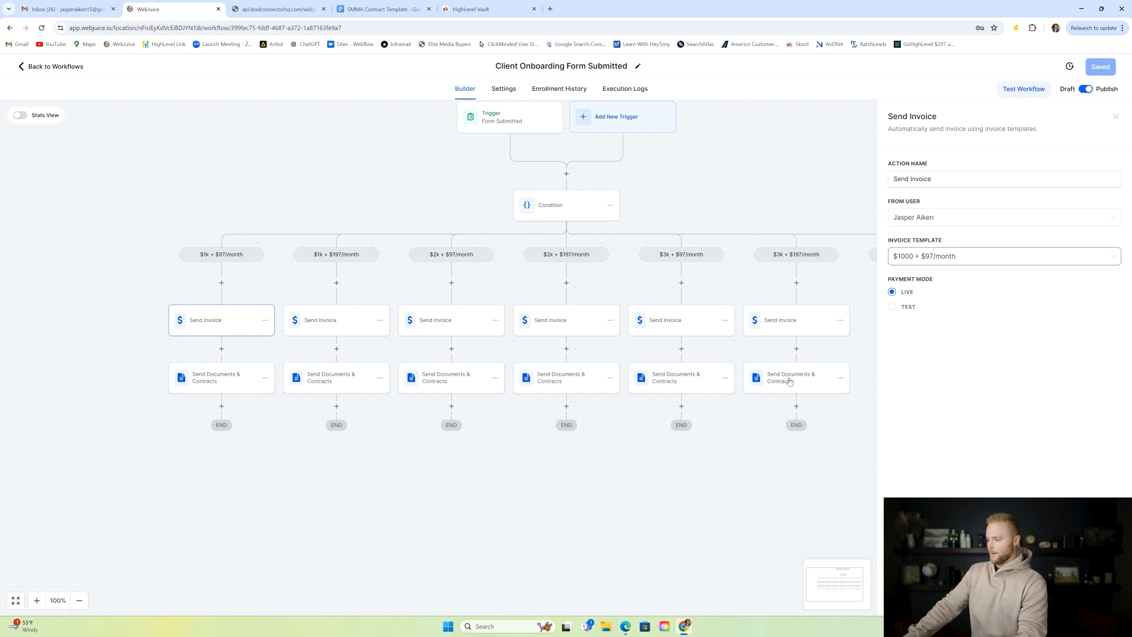
click(1116, 117)
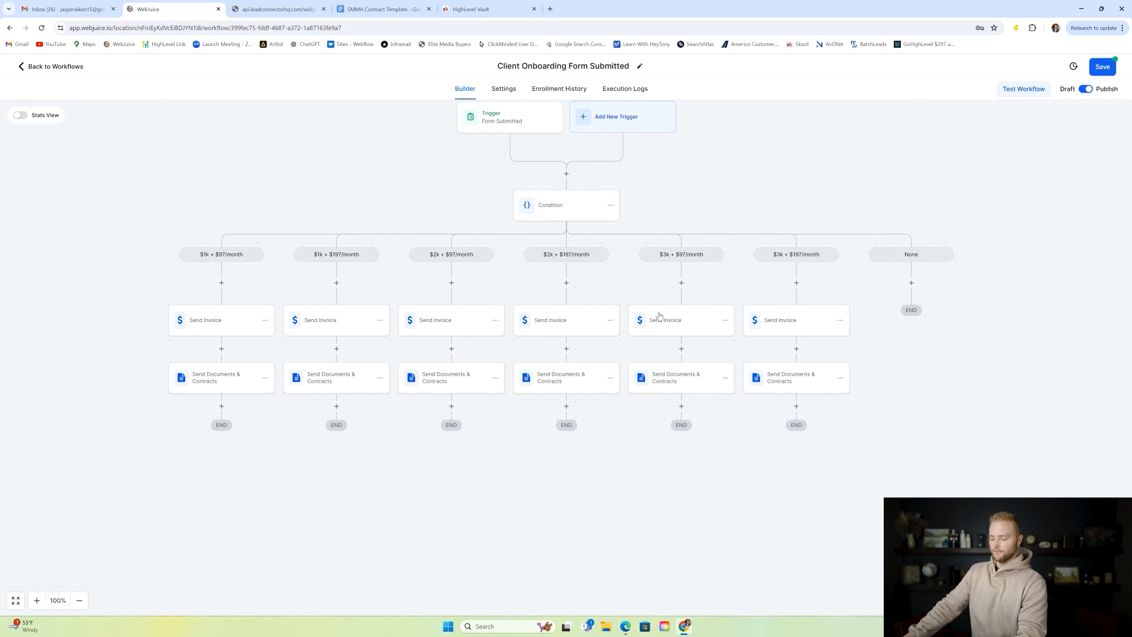
- Check which invoice template the Send Invoice action uses in each of the other five pricing branches
click(331, 328)
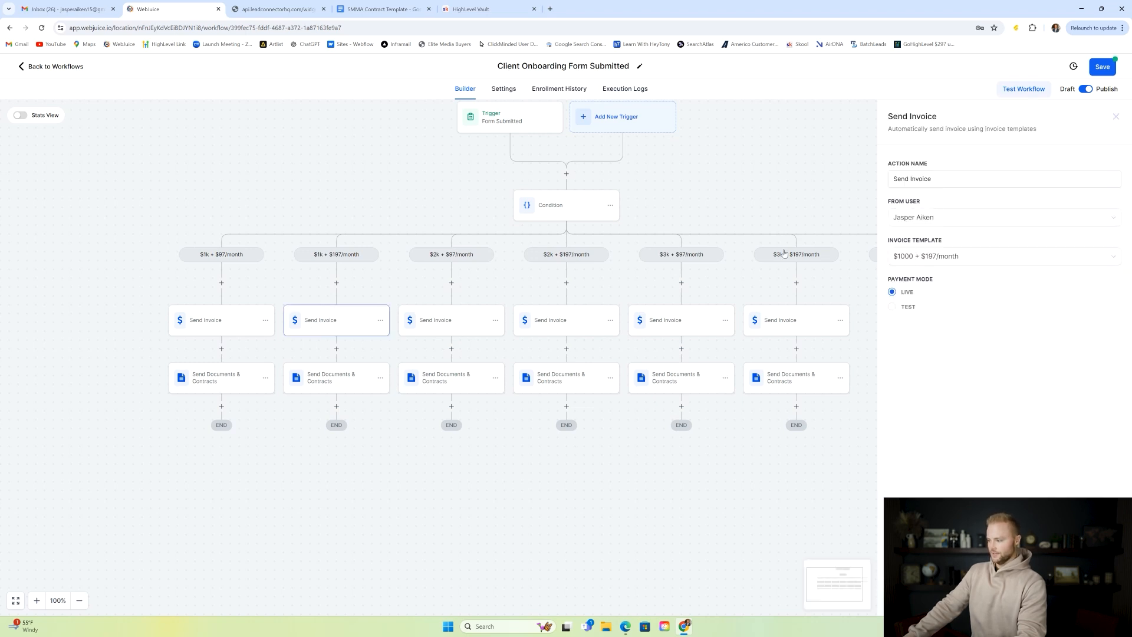
click(450, 324)
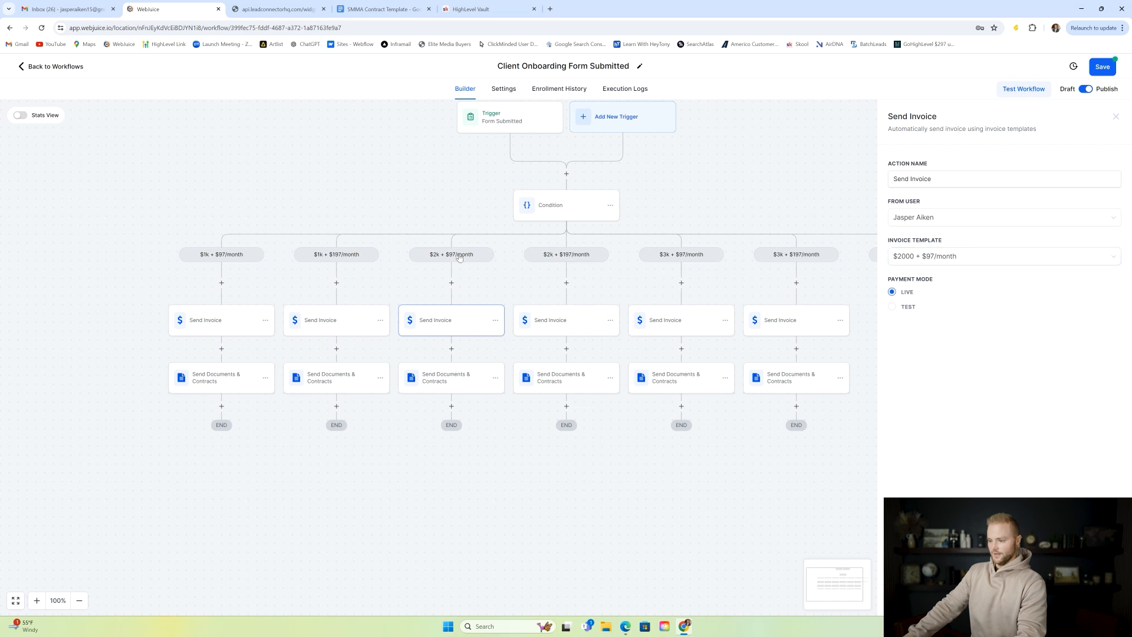
click(559, 322)
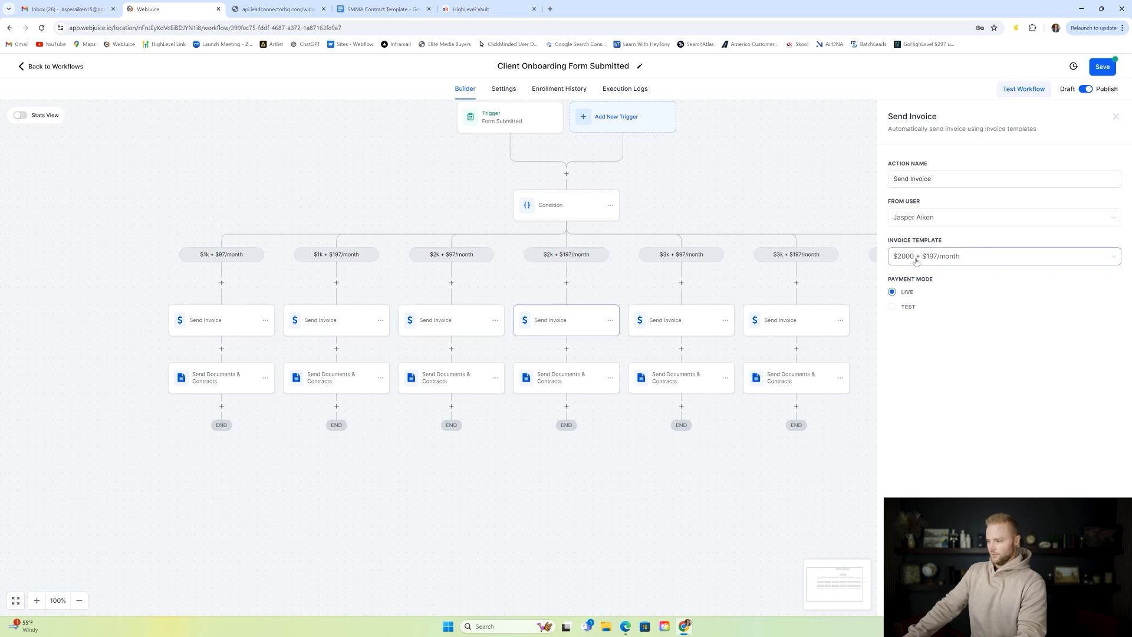
click(687, 322)
click(784, 321)
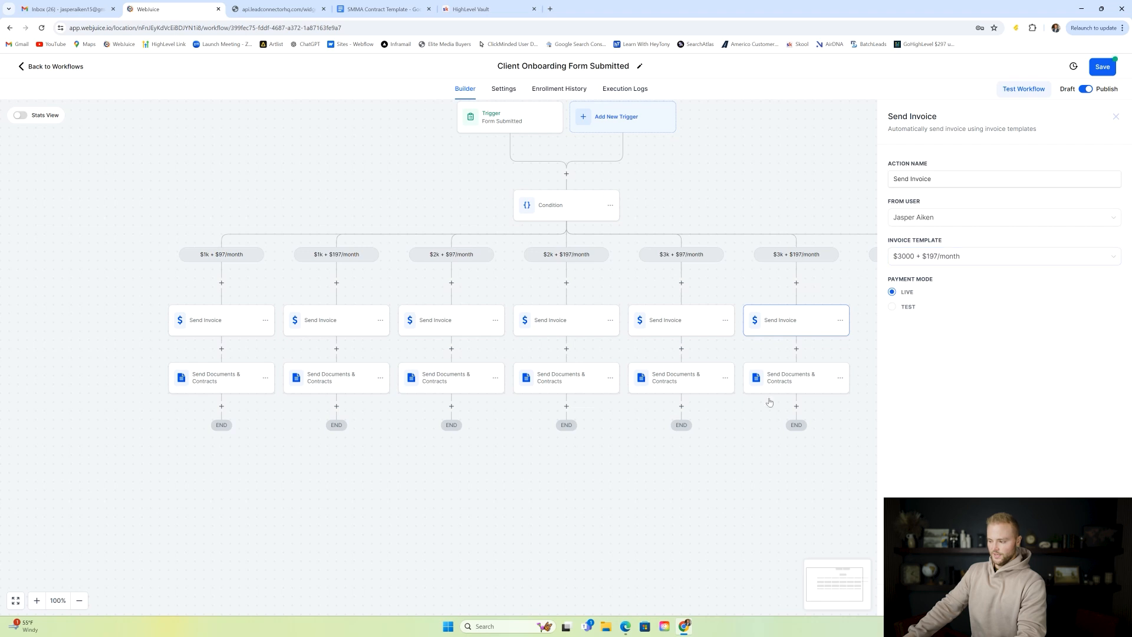
click(743, 459)
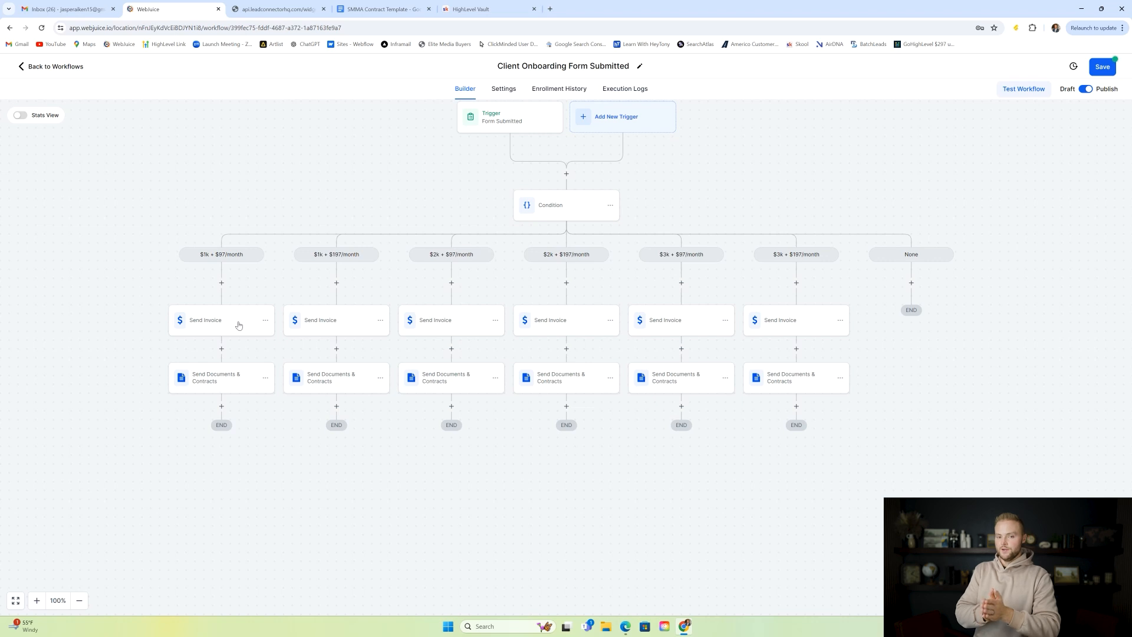
- Review the Form Submitted trigger's form filter and the Send Invoice settings in the $1k + $97/month branch
drag(798, 287, 800, 286)
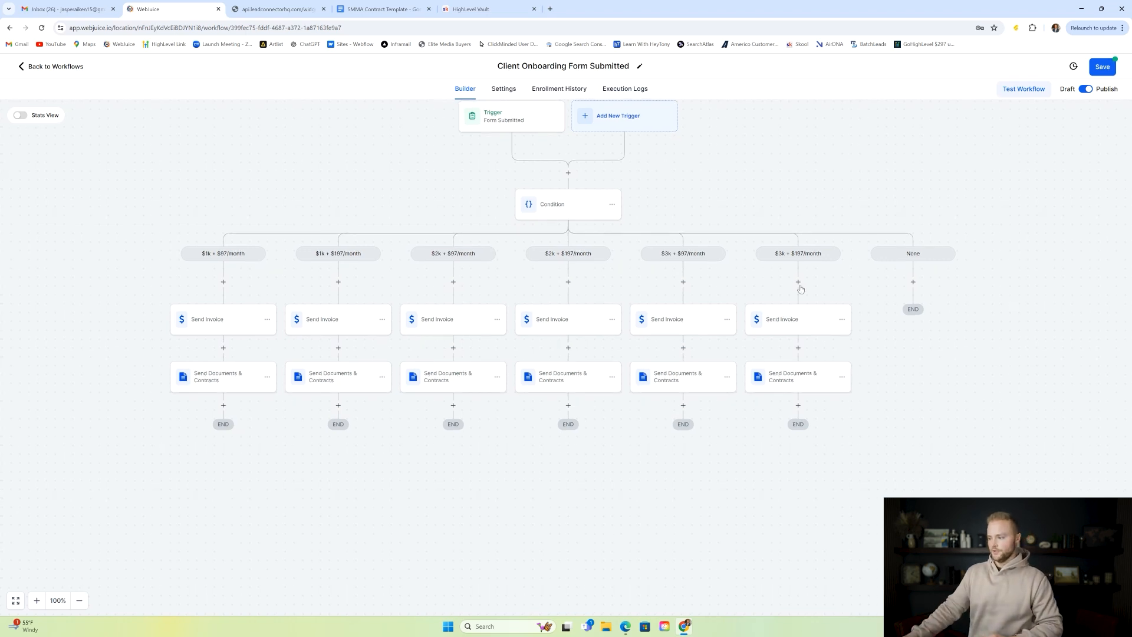
click(532, 127)
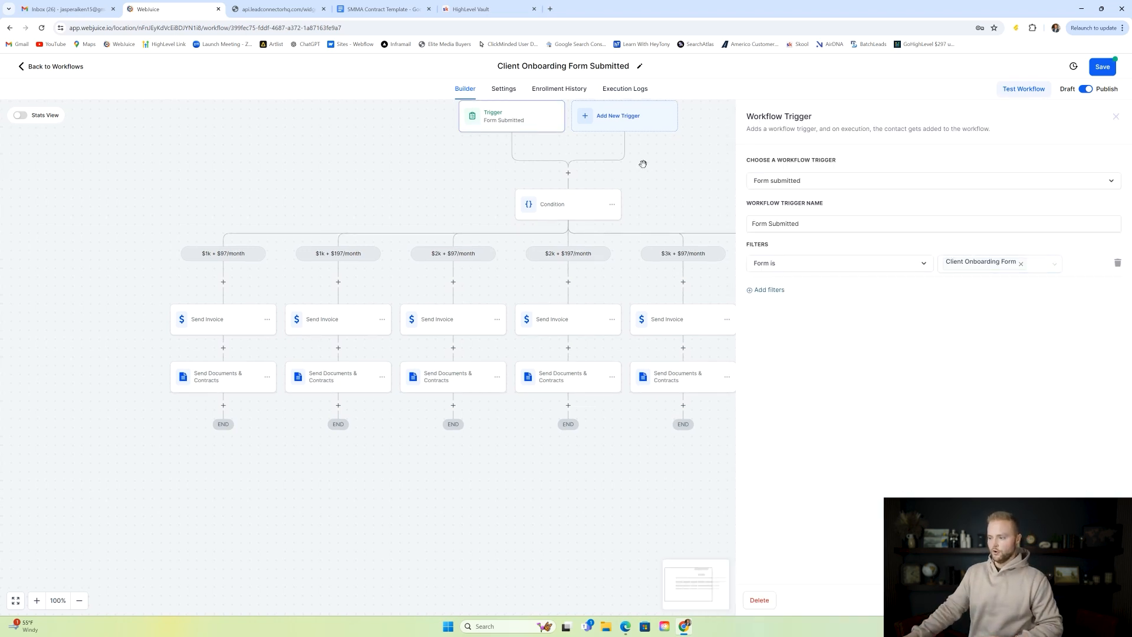
click(663, 167)
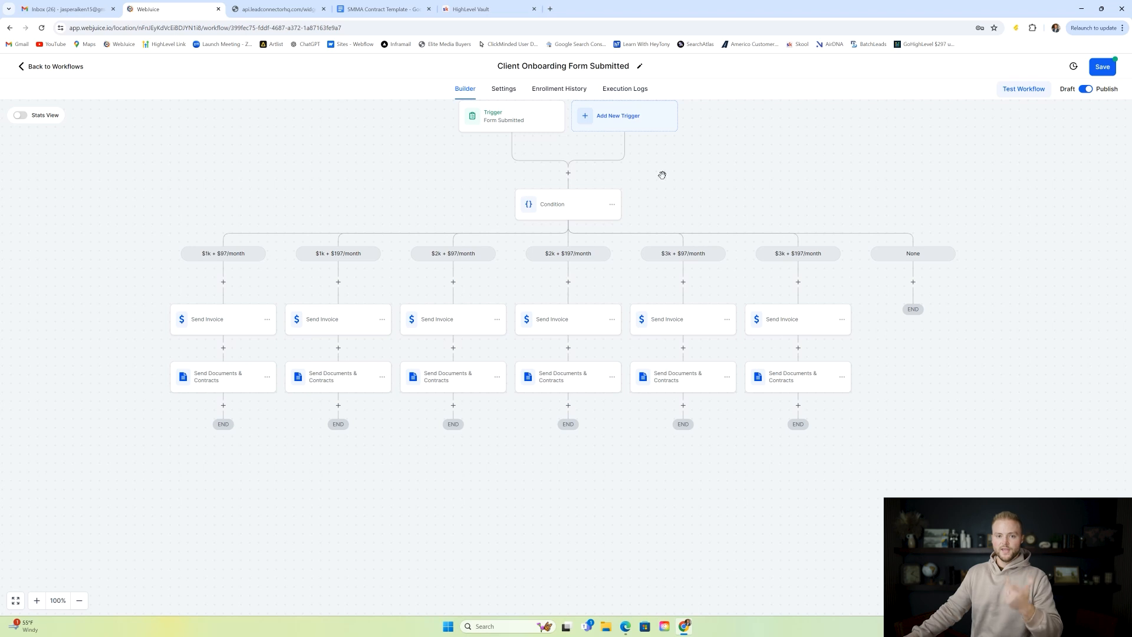
click(230, 330)
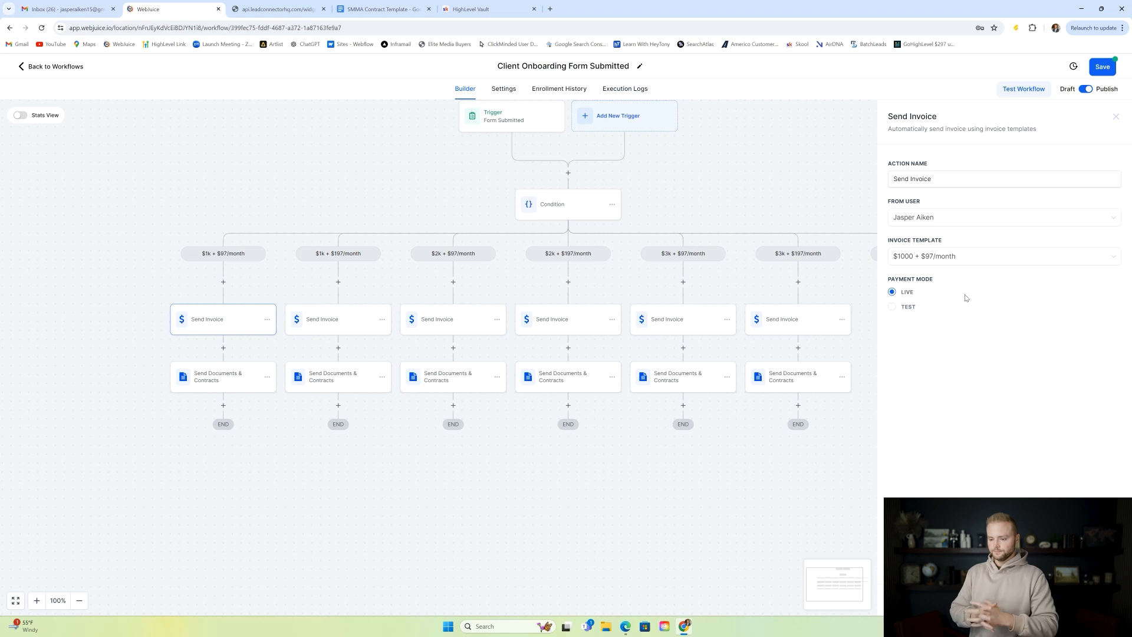
click(1117, 117)
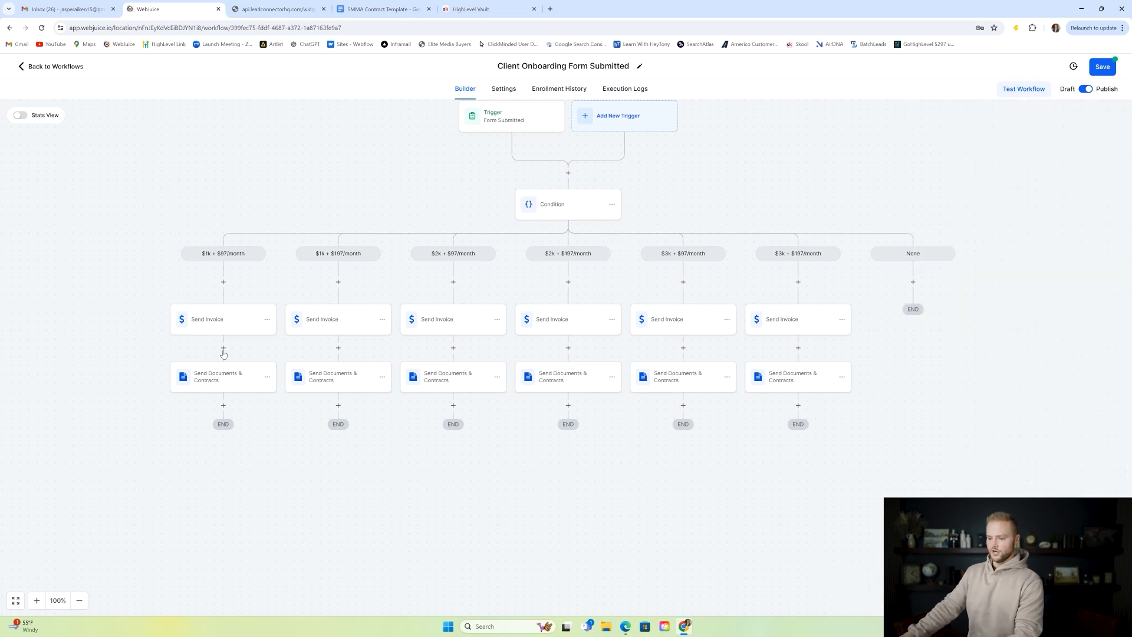
- View the first branch's Send Documents & Contracts action and search the available actions for "docu" without adding one
click(214, 380)
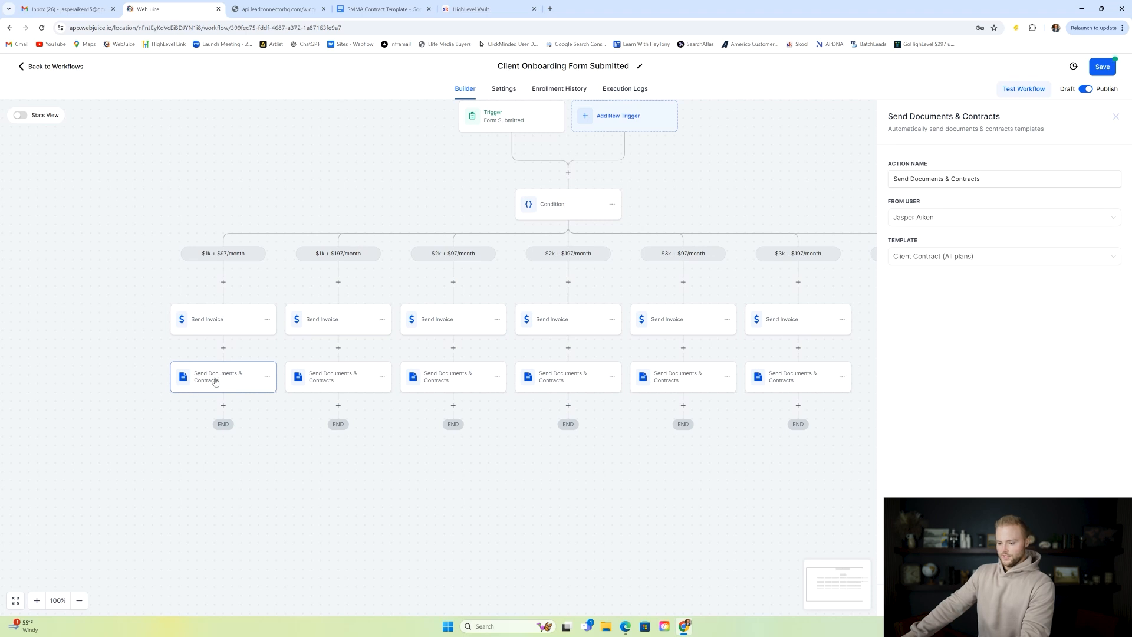
click(1114, 118)
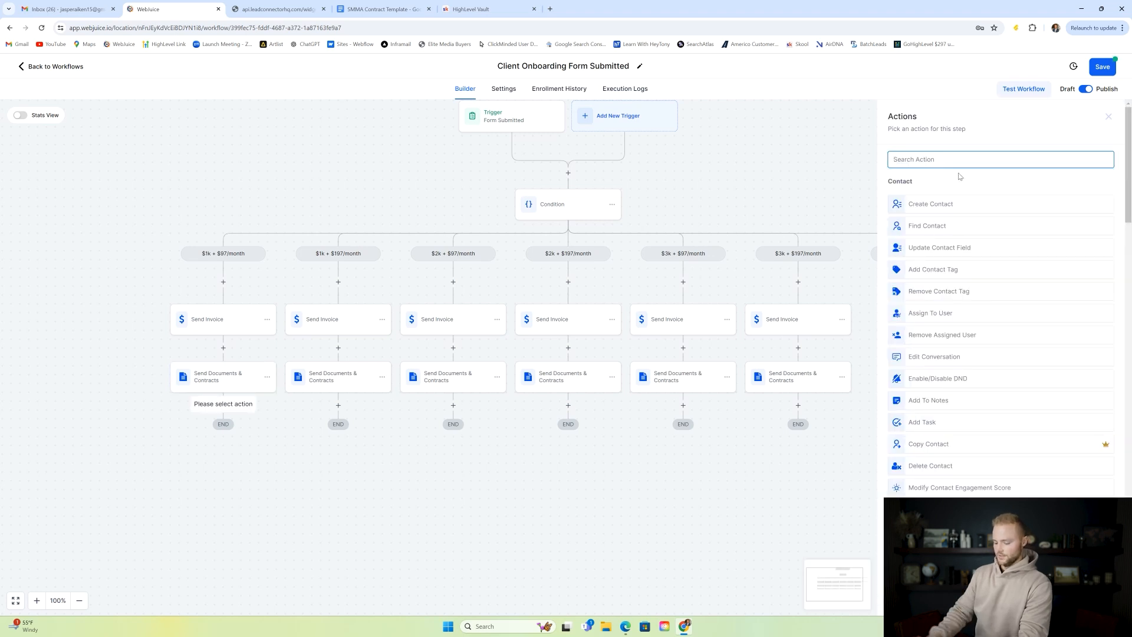
text(docu)
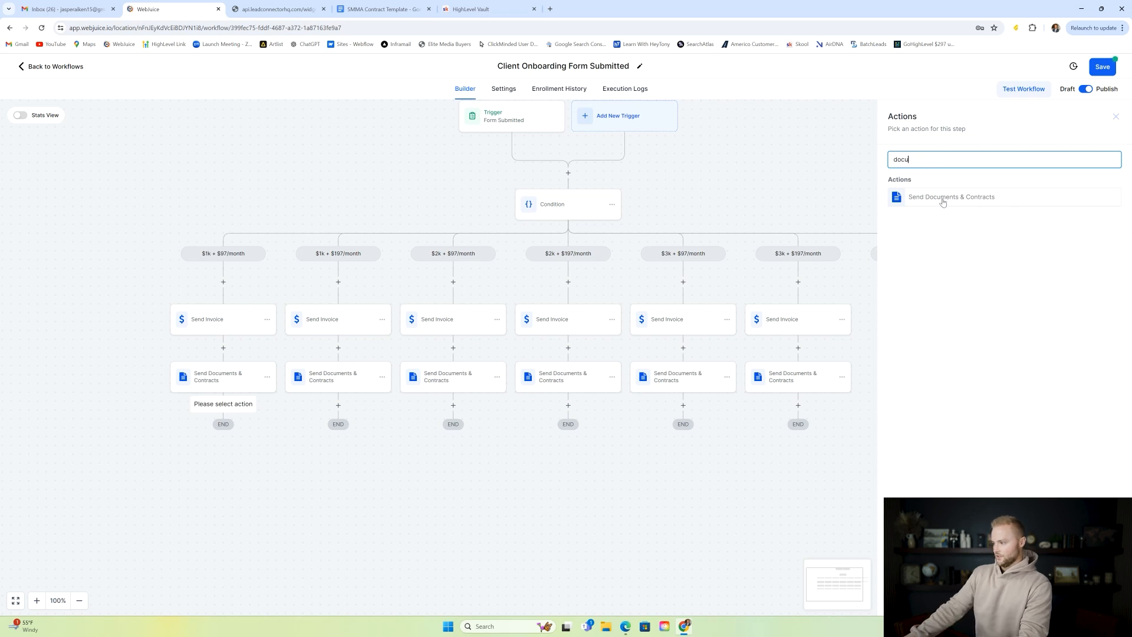
click(1116, 117)
- Check the contract template in the $1k + $97/month branch's Send Documents & Contracts action and save the workflow
click(204, 386)
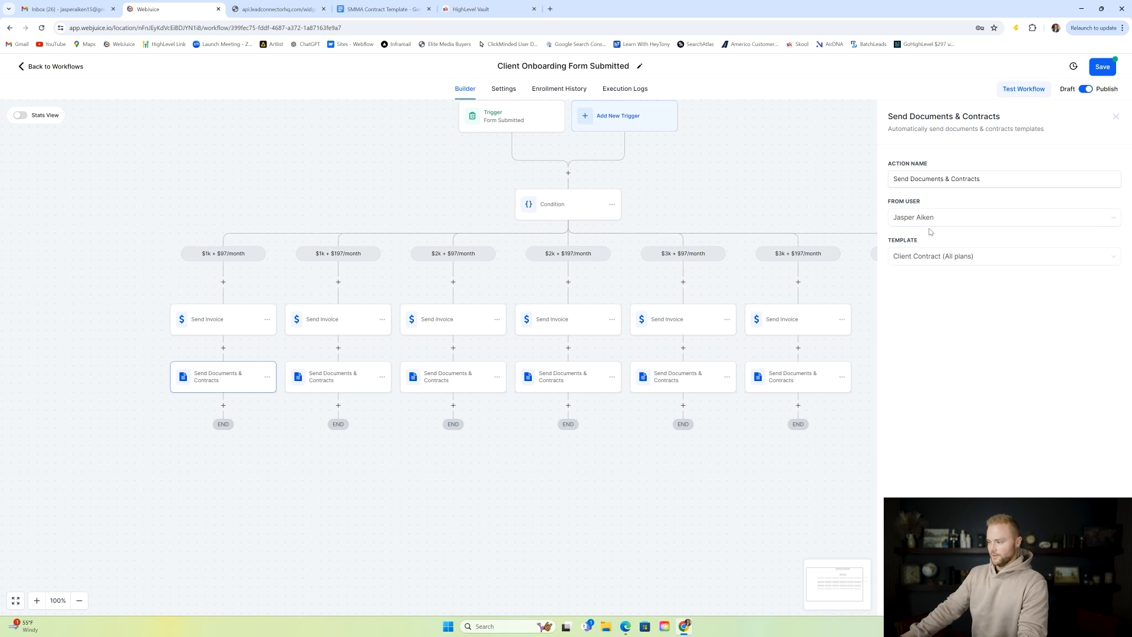
click(942, 263)
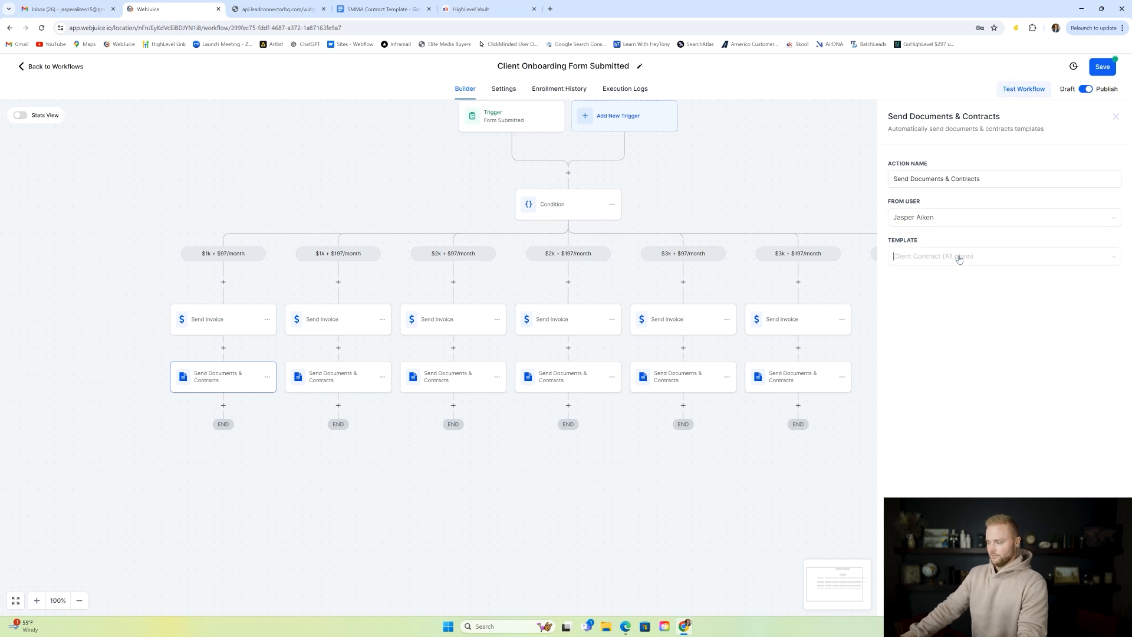
click(939, 238)
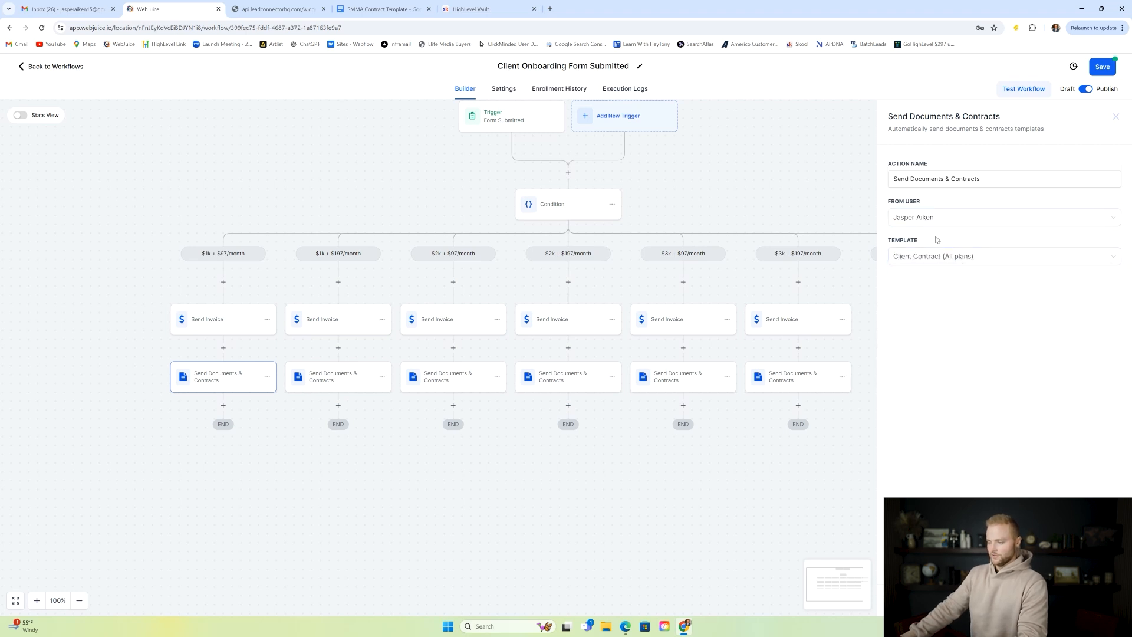
click(1102, 67)
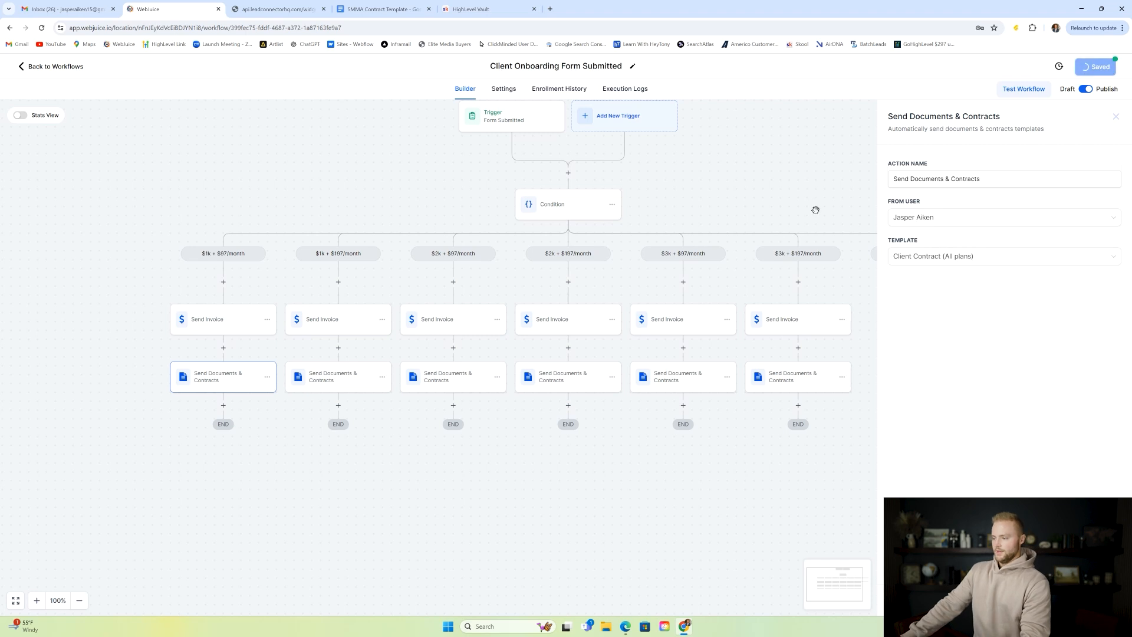
- Open the "Client Contract (All plans)" template from the payments section's document and contract templates and examine its opening clauses
click(70, 74)
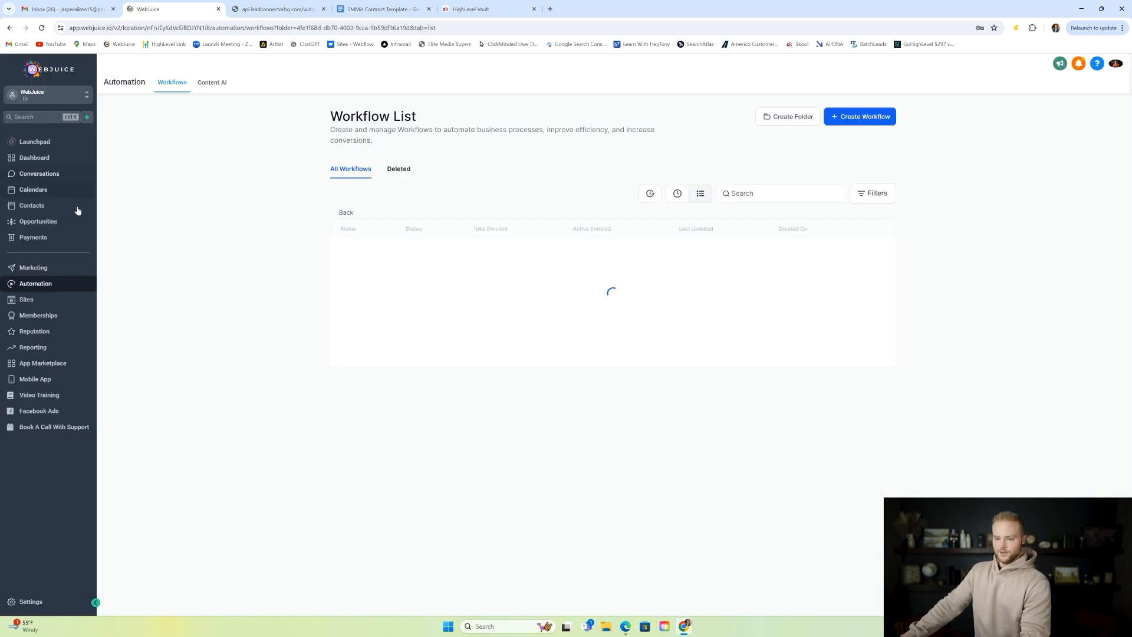
click(58, 238)
mouse_move(233, 82)
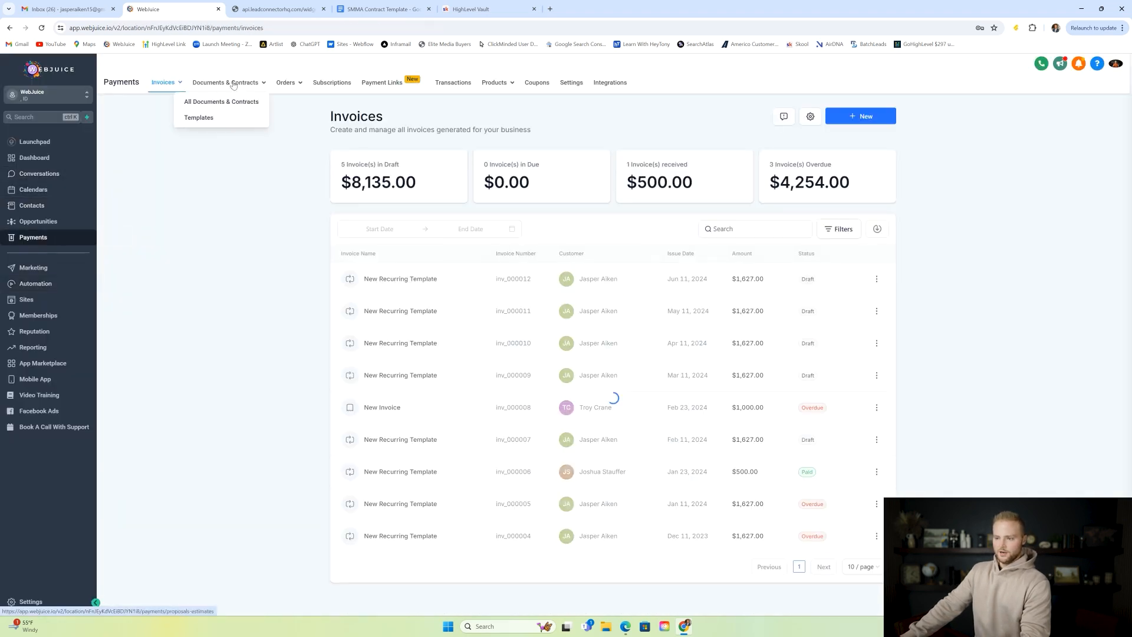
click(200, 117)
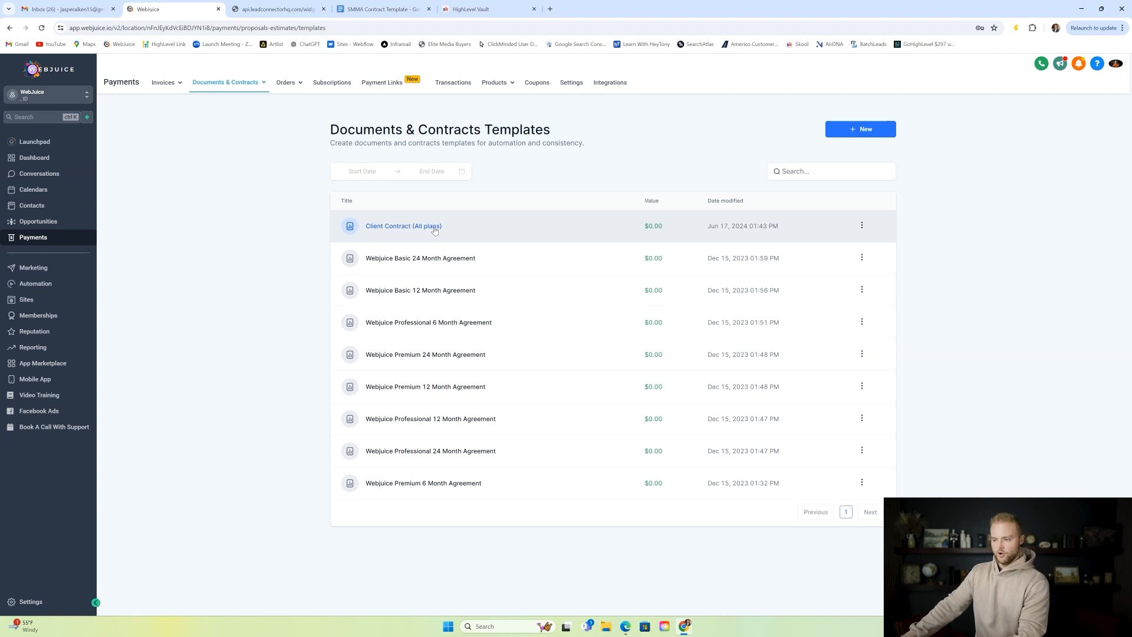
click(410, 230)
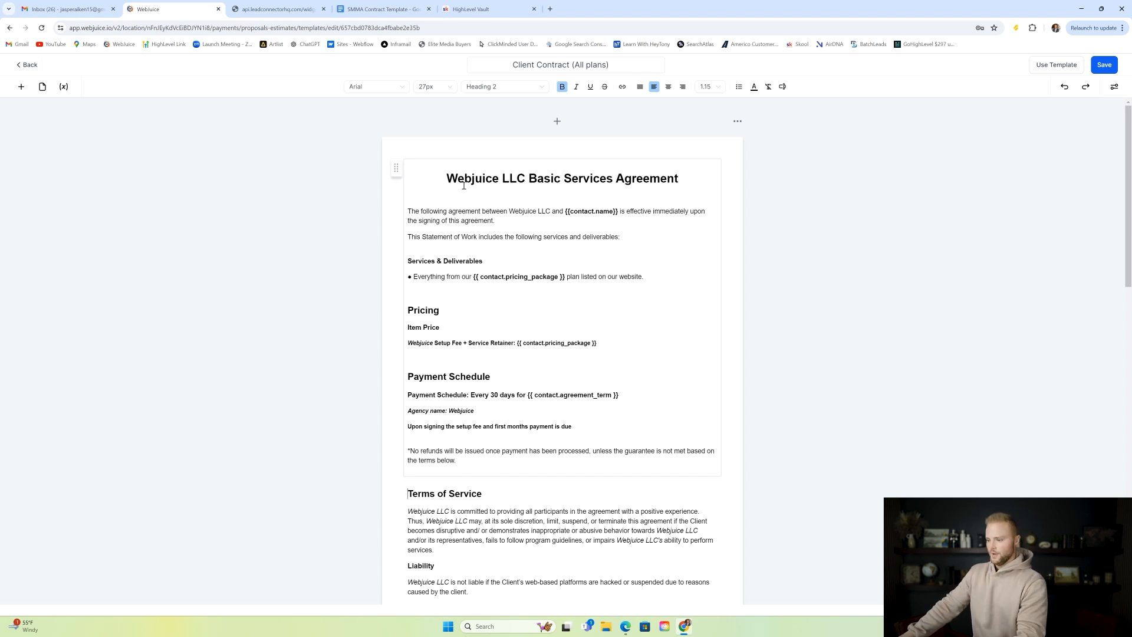
scroll(444, 159, down, 1)
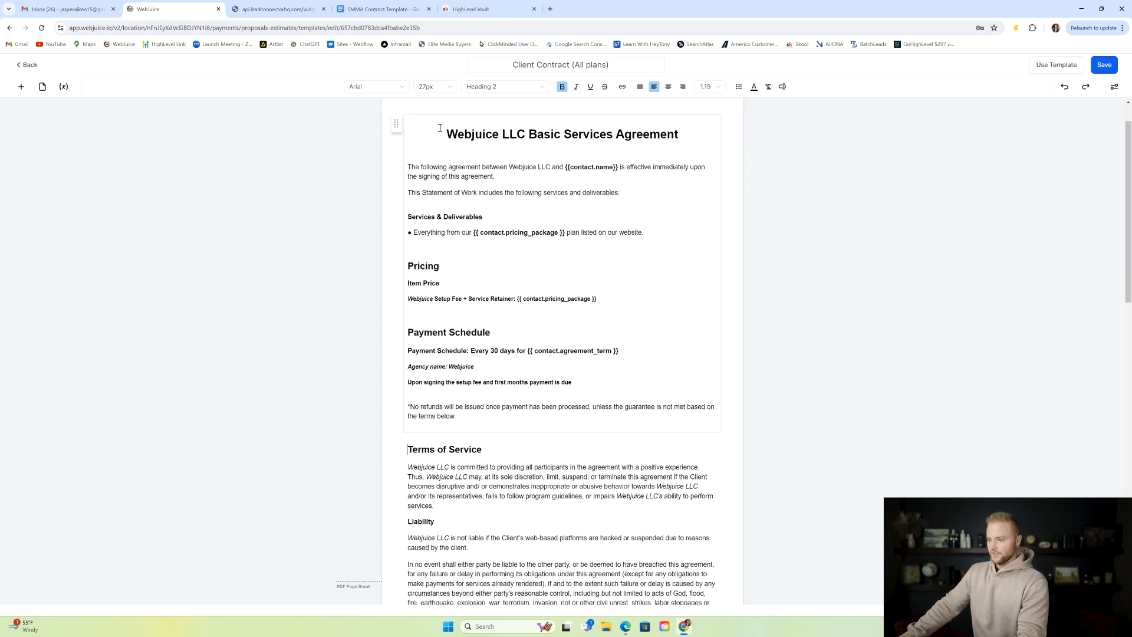
- Examine the agreement title, the Webjuice LLC company name and the {{contact.name}} placeholder in the contract's opening paragraph
drag(446, 134, 686, 136)
click(687, 138)
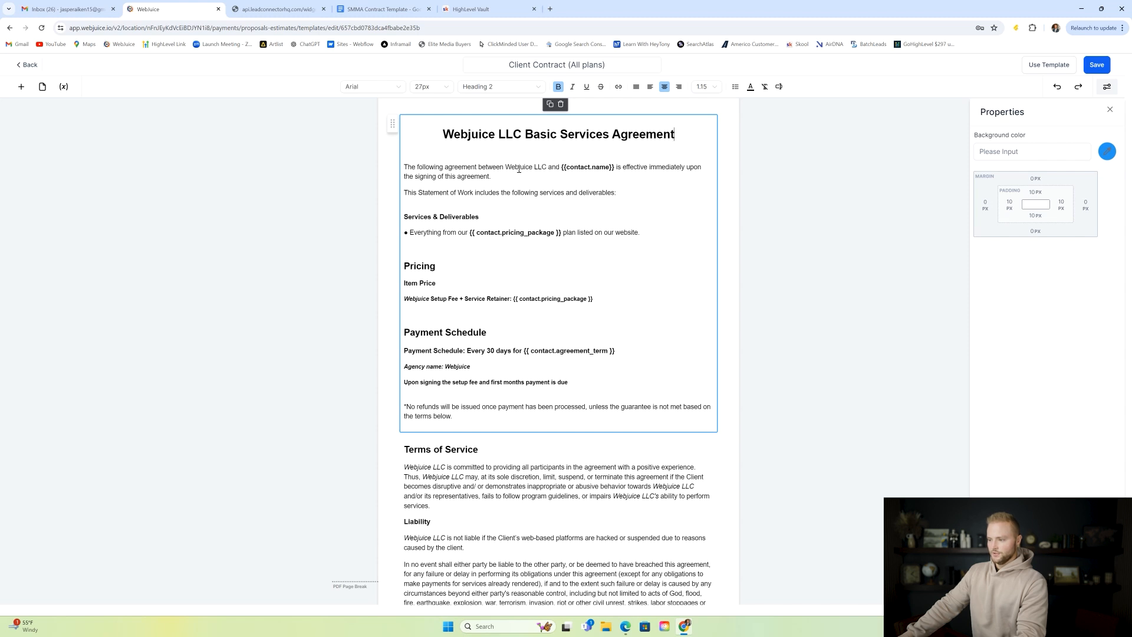
drag(506, 167, 540, 170)
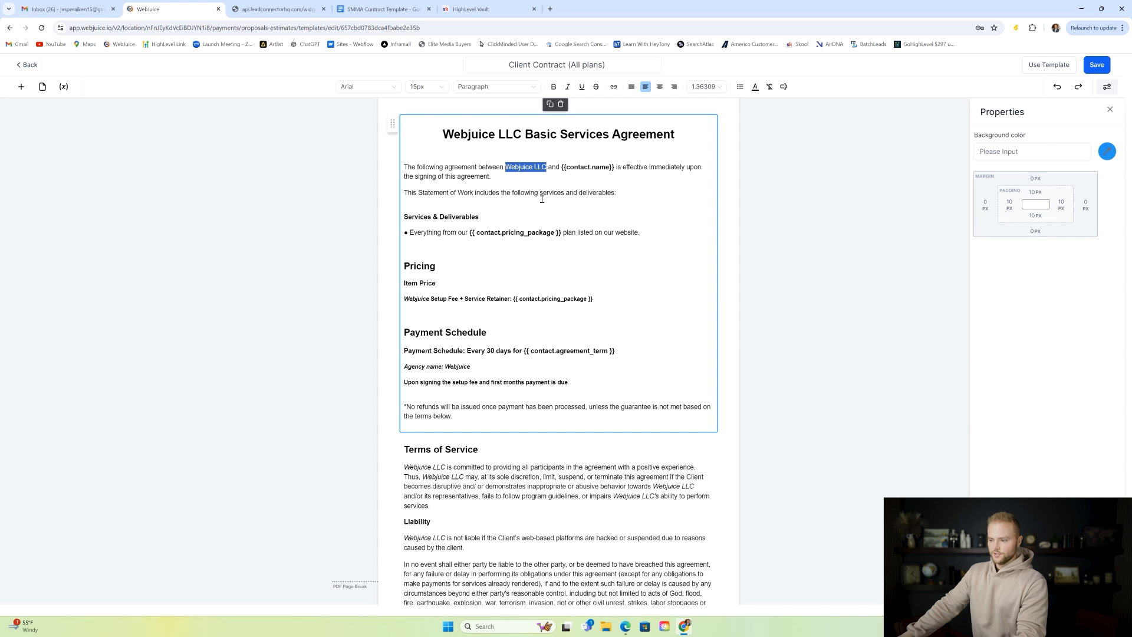
click(521, 179)
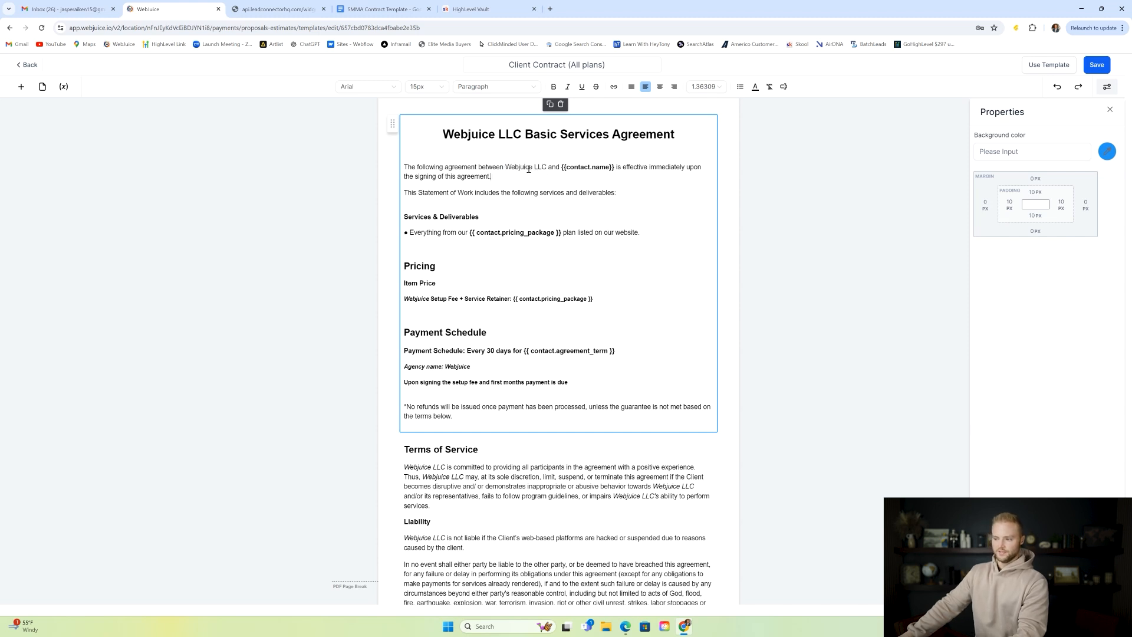
drag(505, 166, 546, 170)
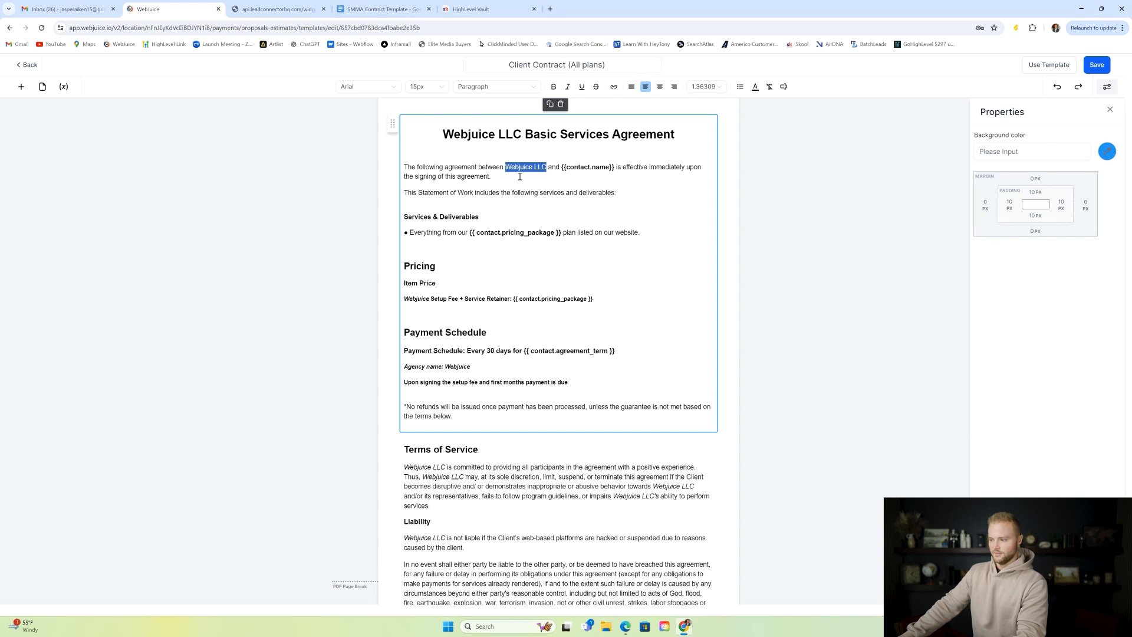
click(520, 177)
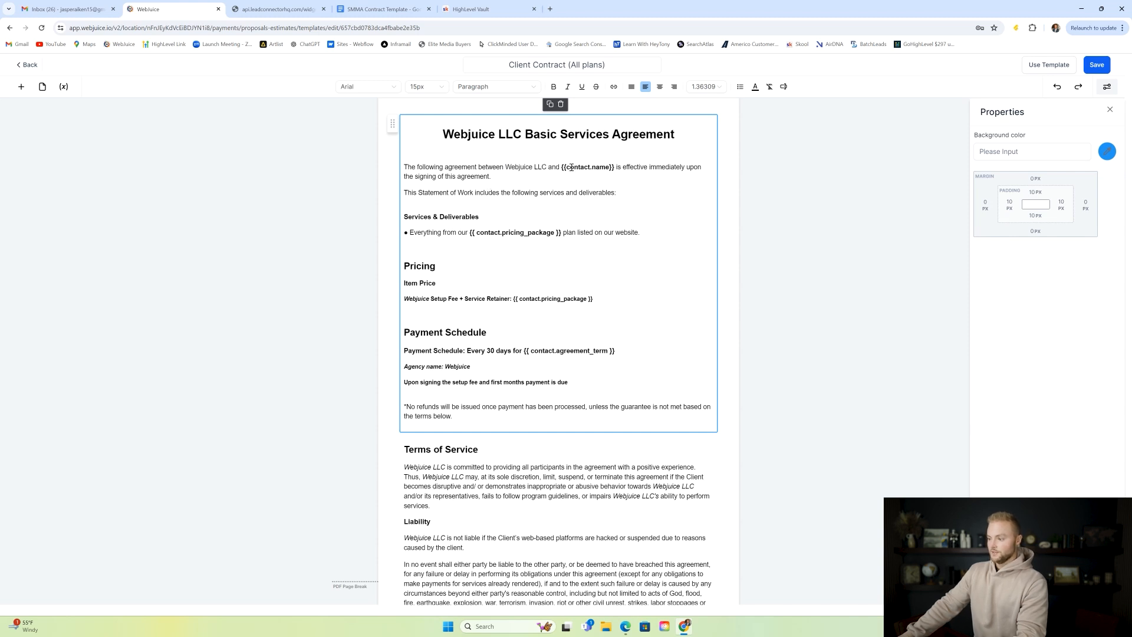
drag(562, 167, 612, 169)
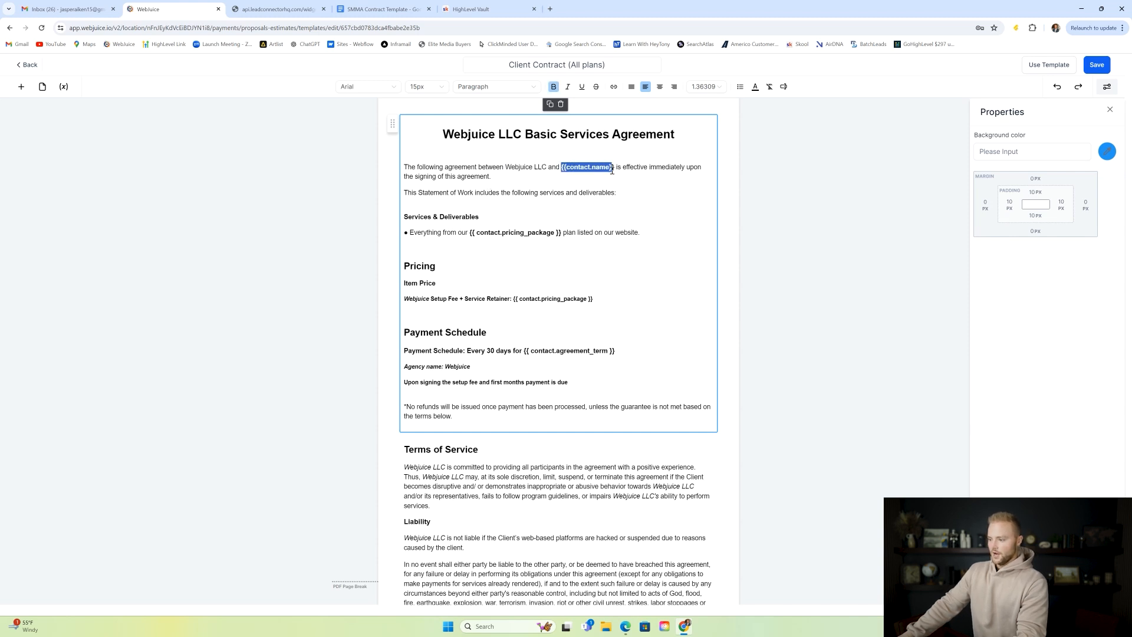
click(587, 175)
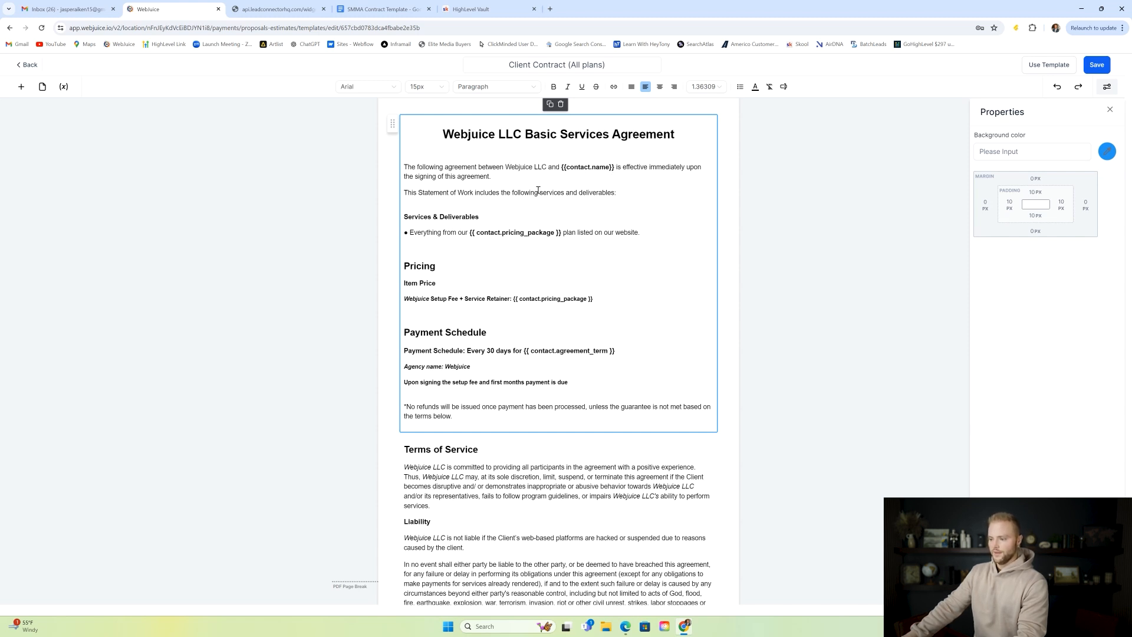
- Examine the {{ contact.pricing_package }} placeholder in the Services & Deliverables clause
scroll(397, 188, down, 1)
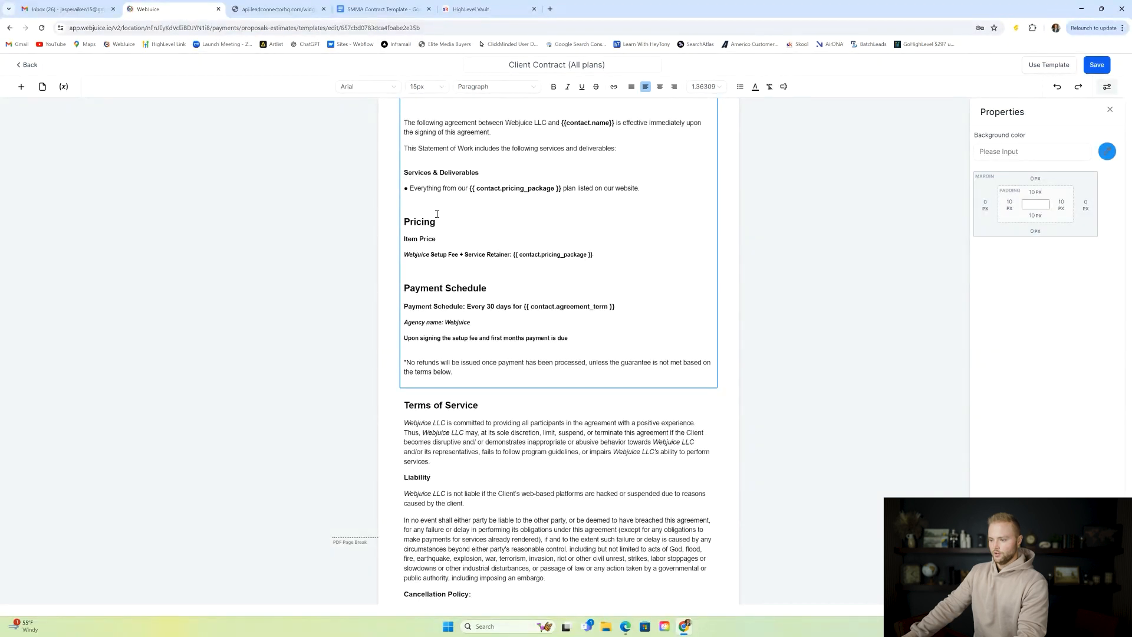
click(471, 187)
drag(486, 187, 559, 190)
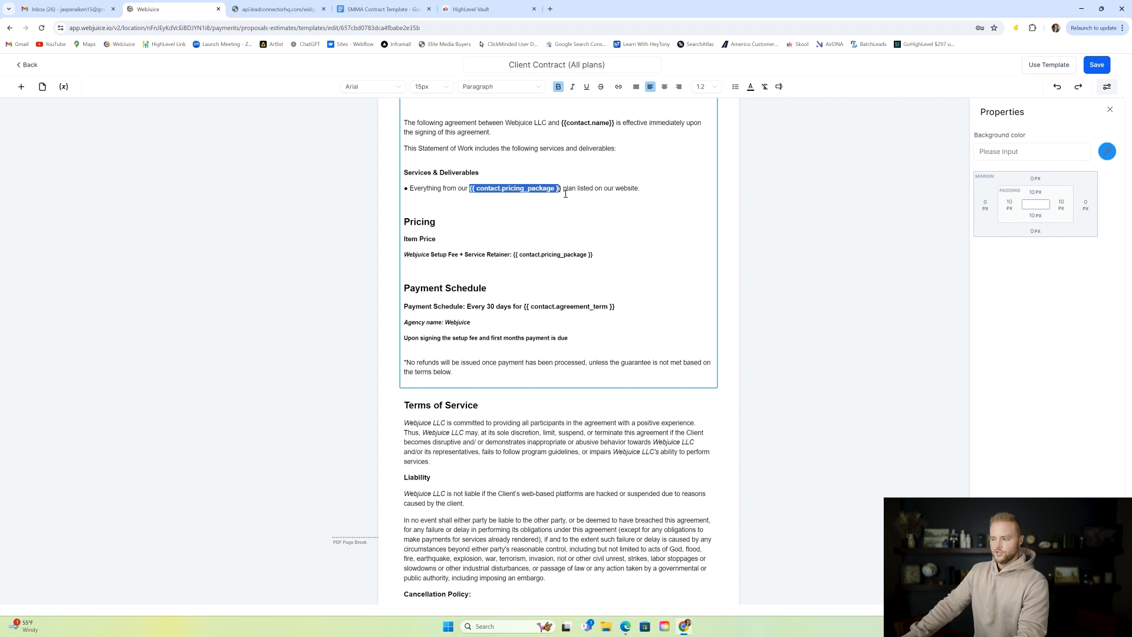
click(649, 188)
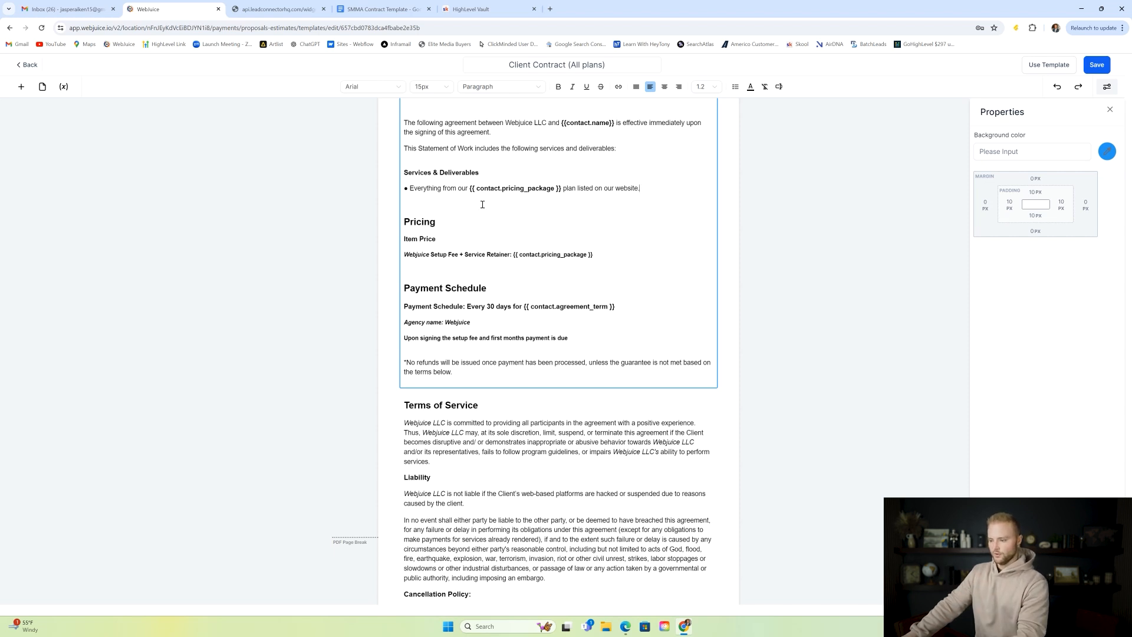
drag(472, 188, 558, 188)
click(508, 213)
- Compare the pricing package placeholder in the contract's Pricing section with the Pricing Package field on the onboarding form
scroll(470, 225, down, 1)
scroll(460, 200, down, 1)
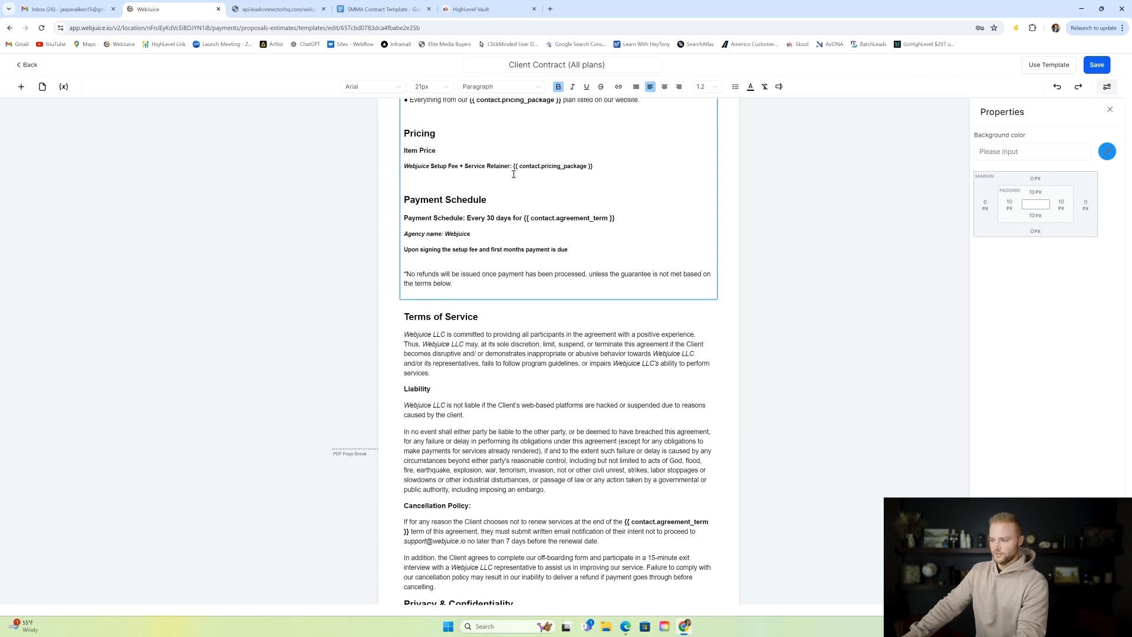
drag(516, 166, 598, 169)
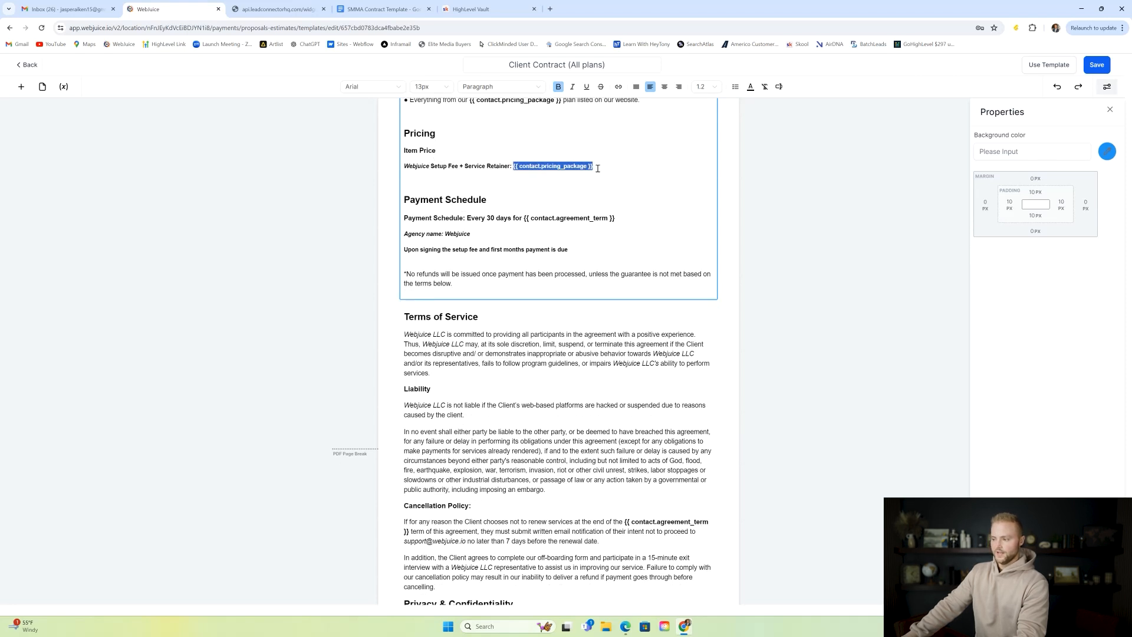
click(277, 9)
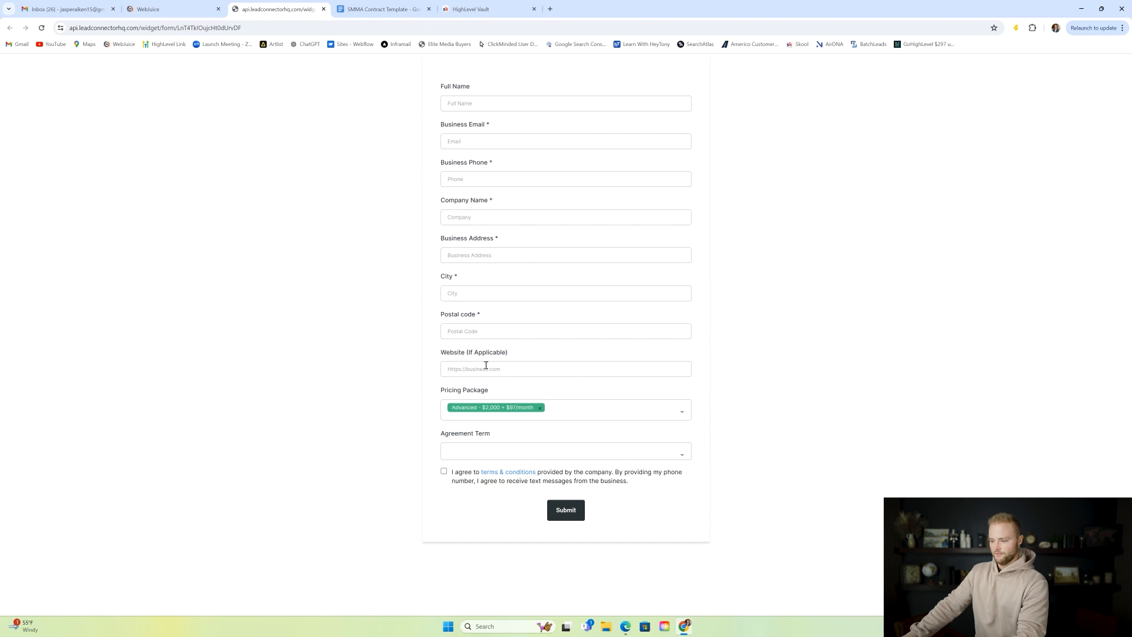
click(174, 9)
- Check the {{ contact.agreement_term }} placeholder in the Payment Schedule and Cancellation Policy against the onboarding form's Agreement Term options
drag(524, 218, 620, 220)
click(636, 212)
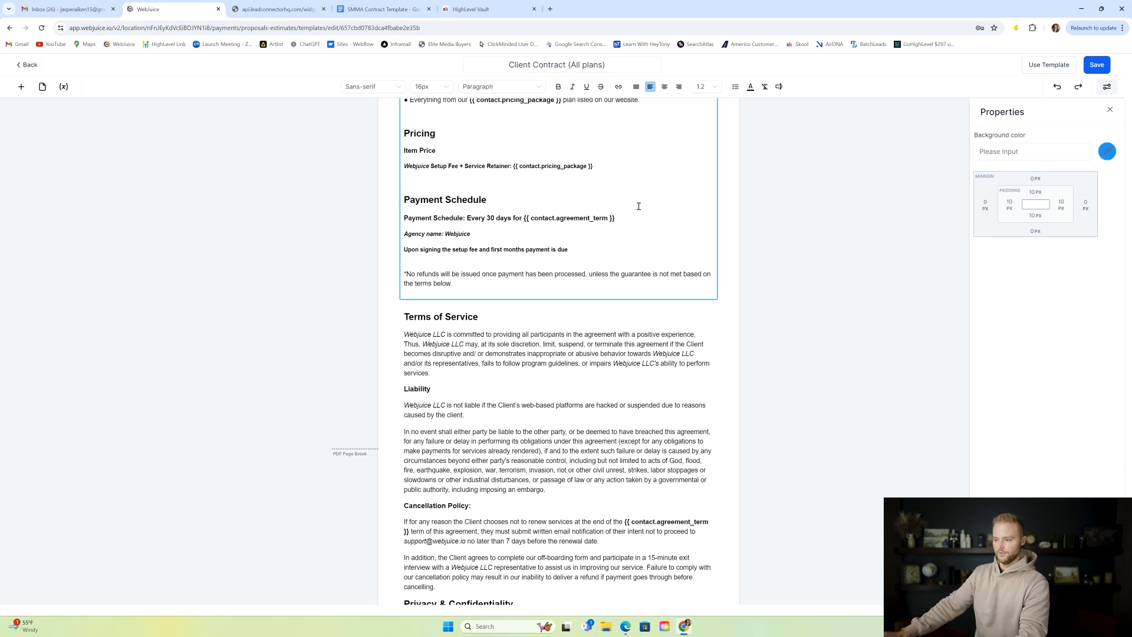
scroll(601, 206, down, 2)
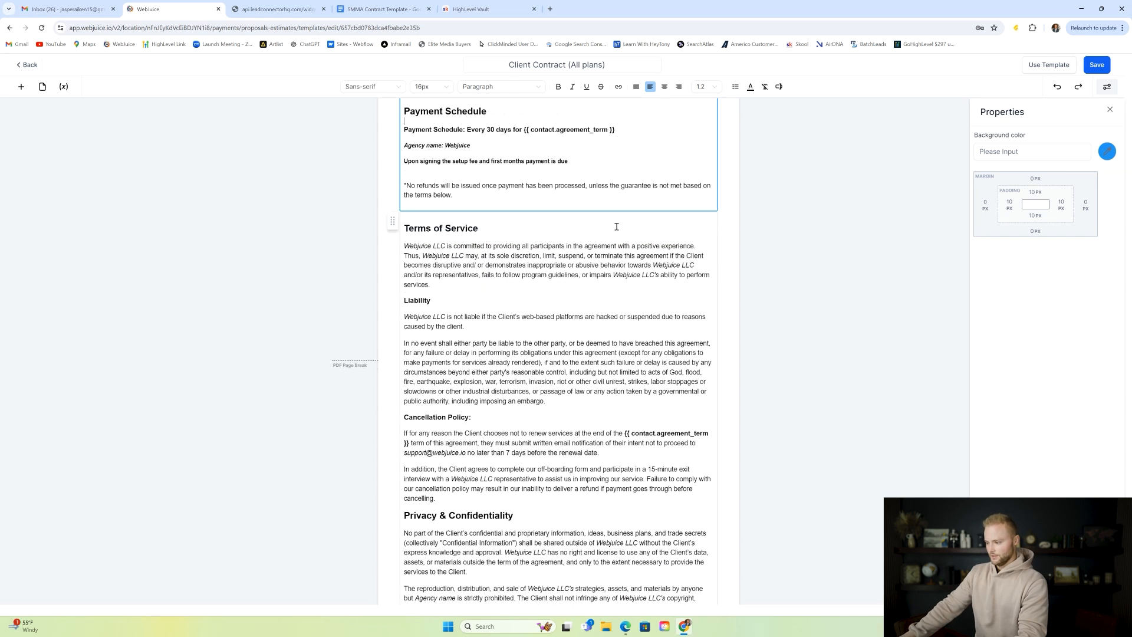
scroll(617, 226, down, 3)
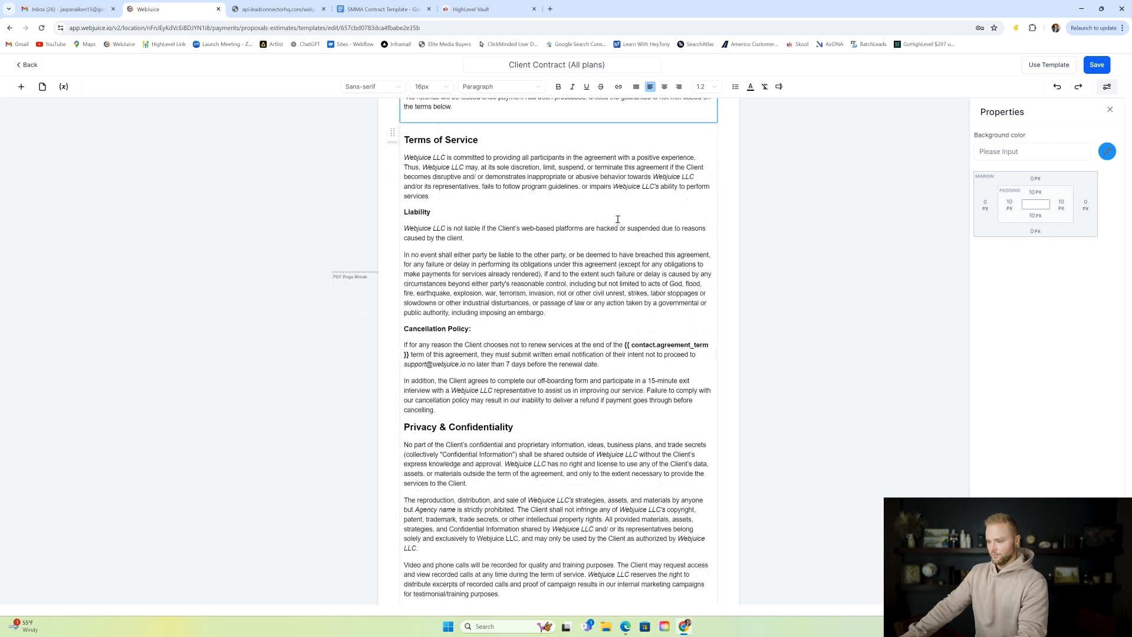
click(627, 301)
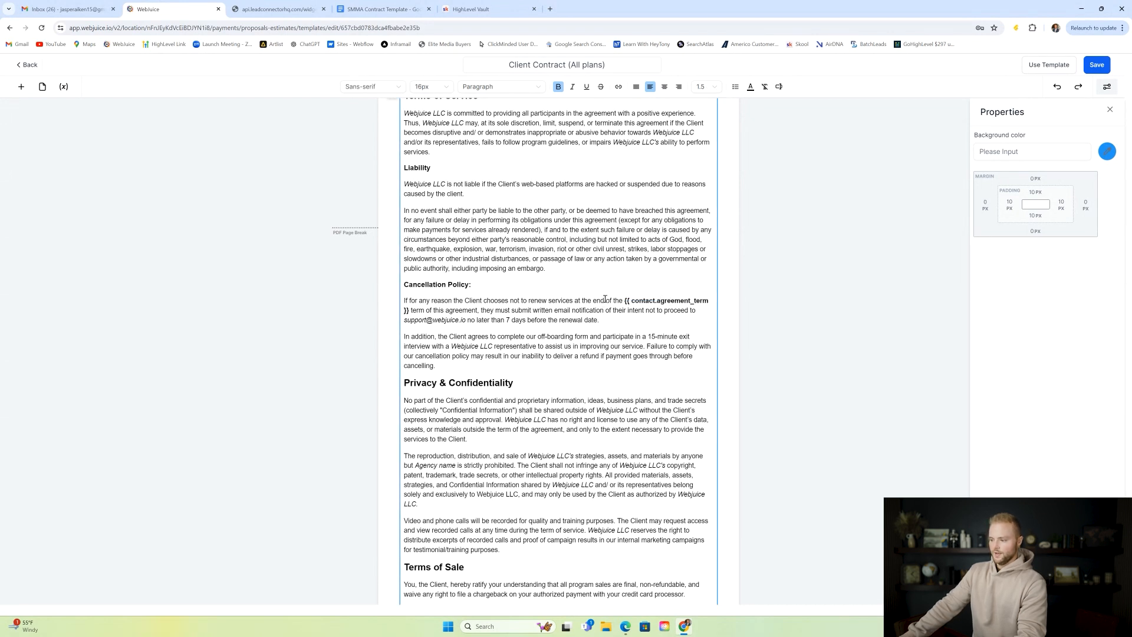
click(277, 9)
click(513, 452)
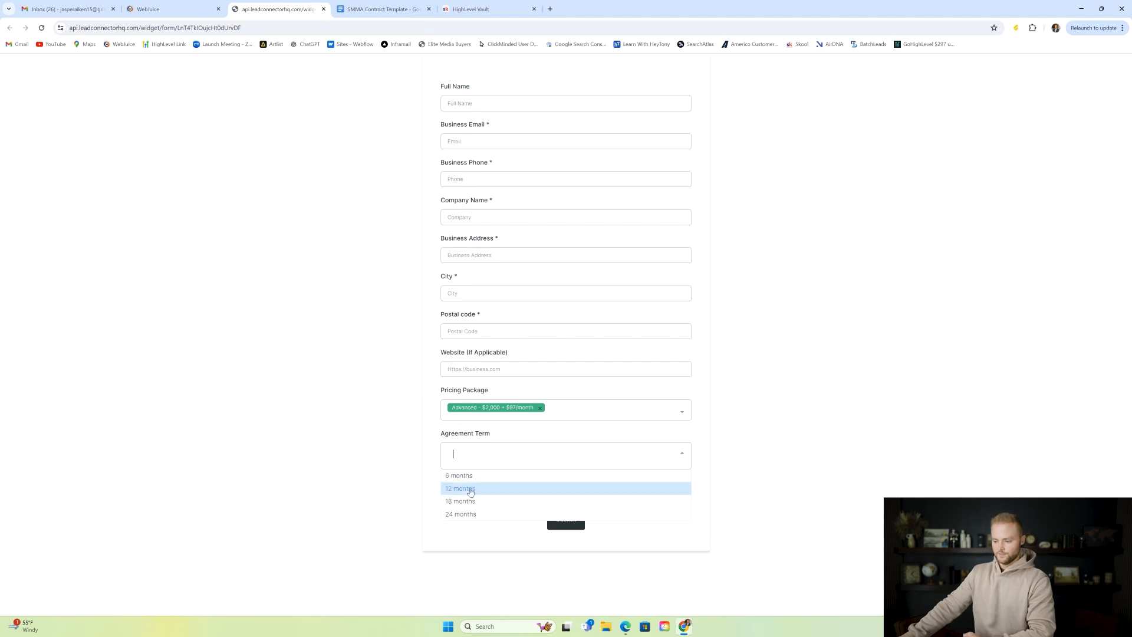
click(190, 5)
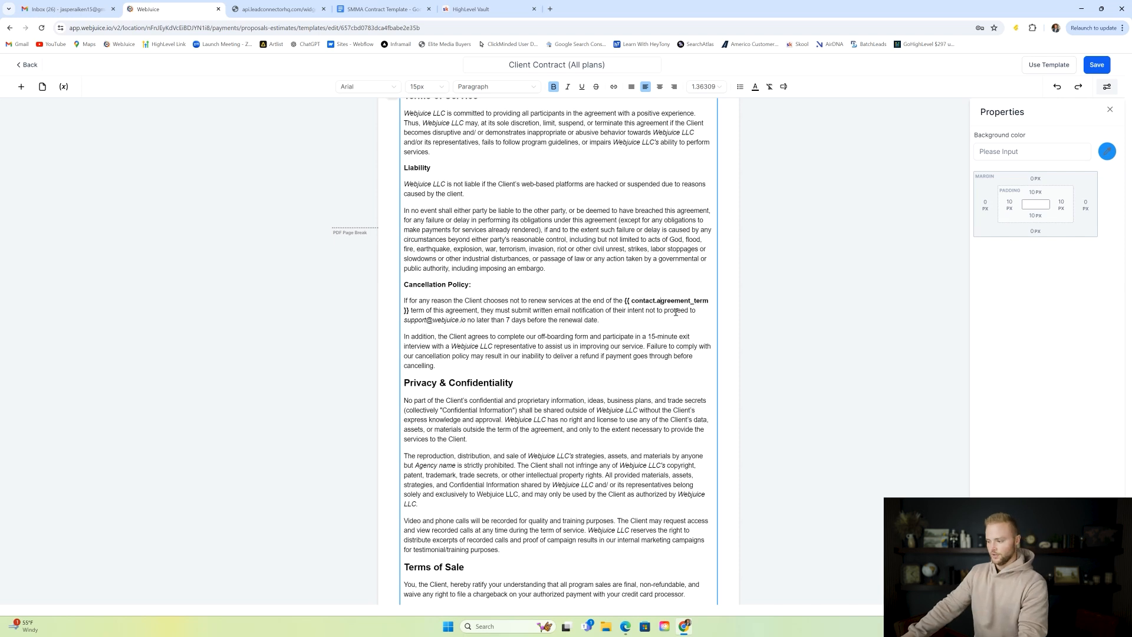
- Review the remaining contract clauses down to the signature fields and view the elements available to add, including Signature
scroll(618, 211, down, 7)
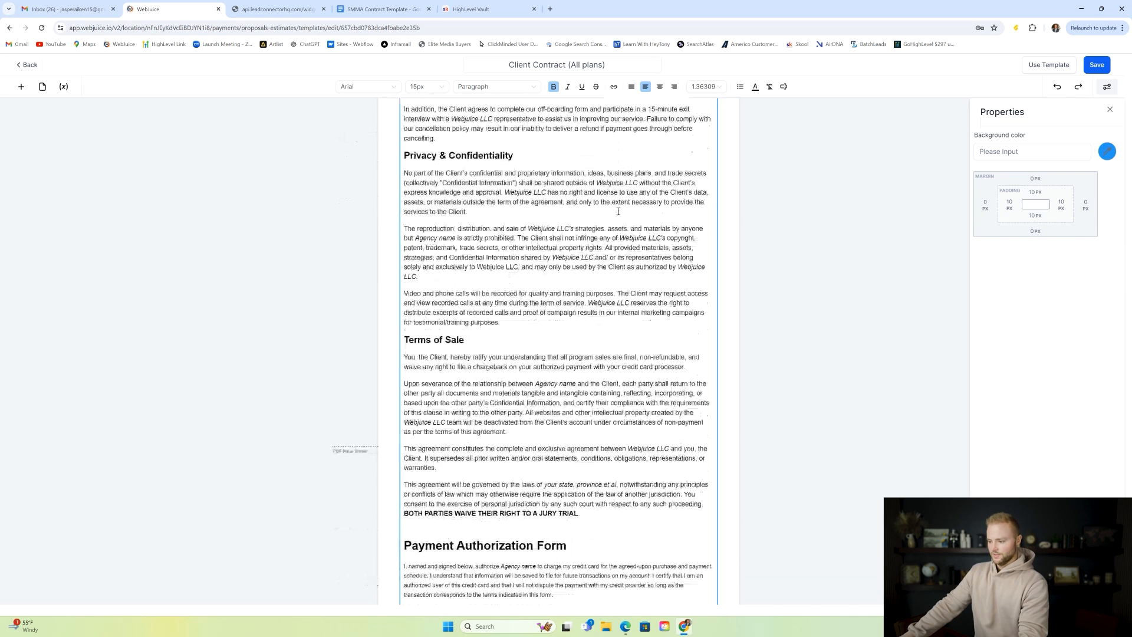
scroll(618, 211, down, 2)
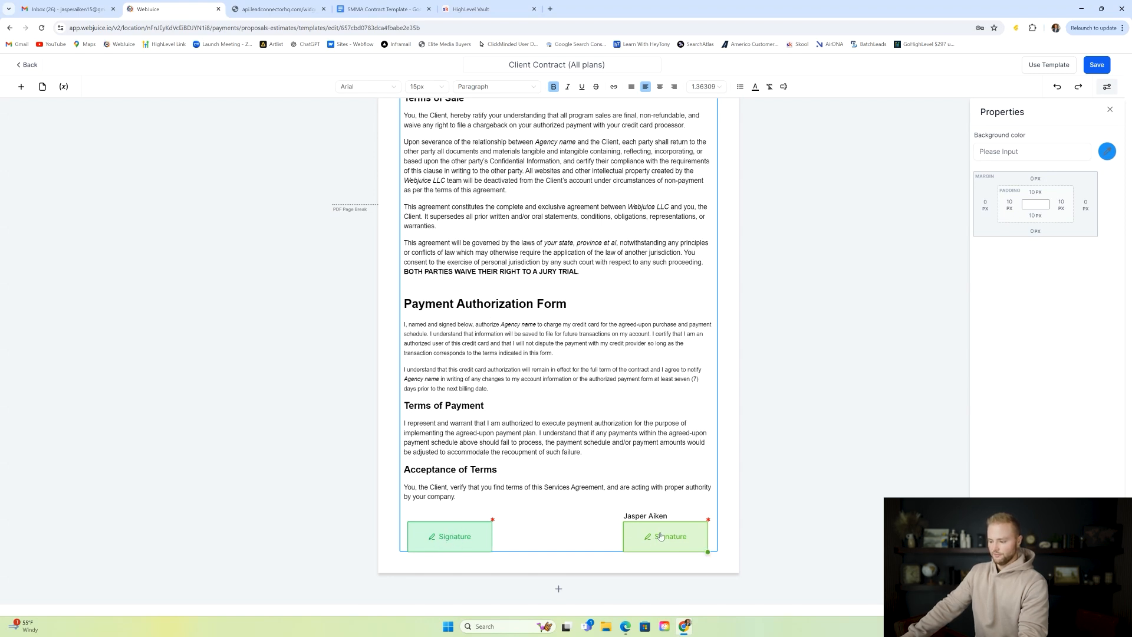
click(21, 86)
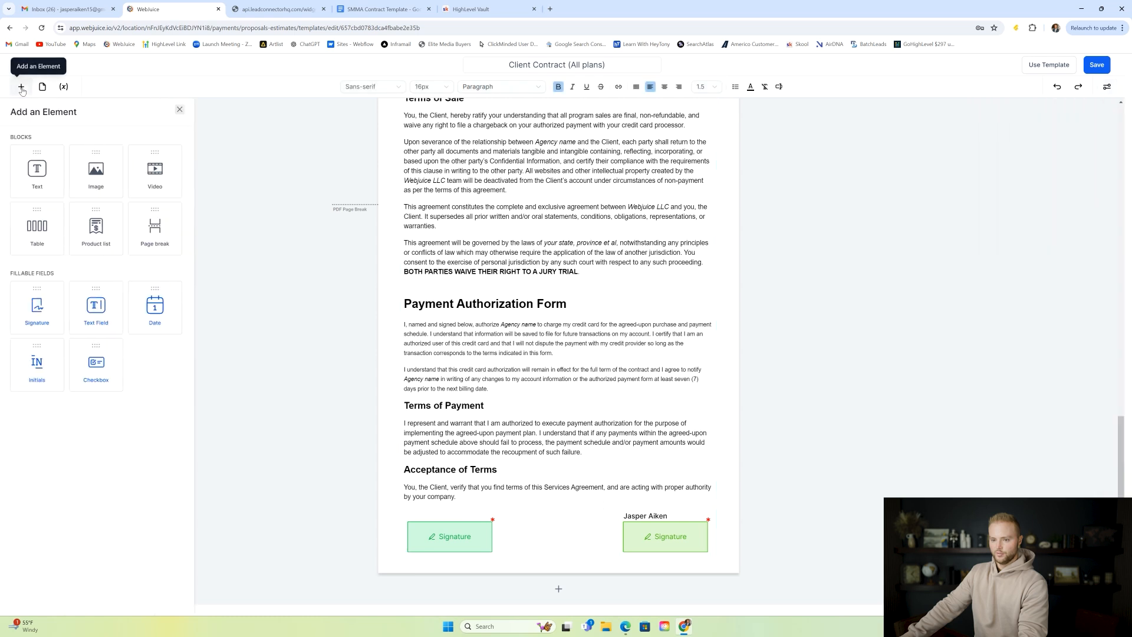
mouse_move(57, 308)
mouse_down()
mouse_move(343, 463)
mouse_move(348, 494)
mouse_move(93, 296)
mouse_move(54, 309)
mouse_up()
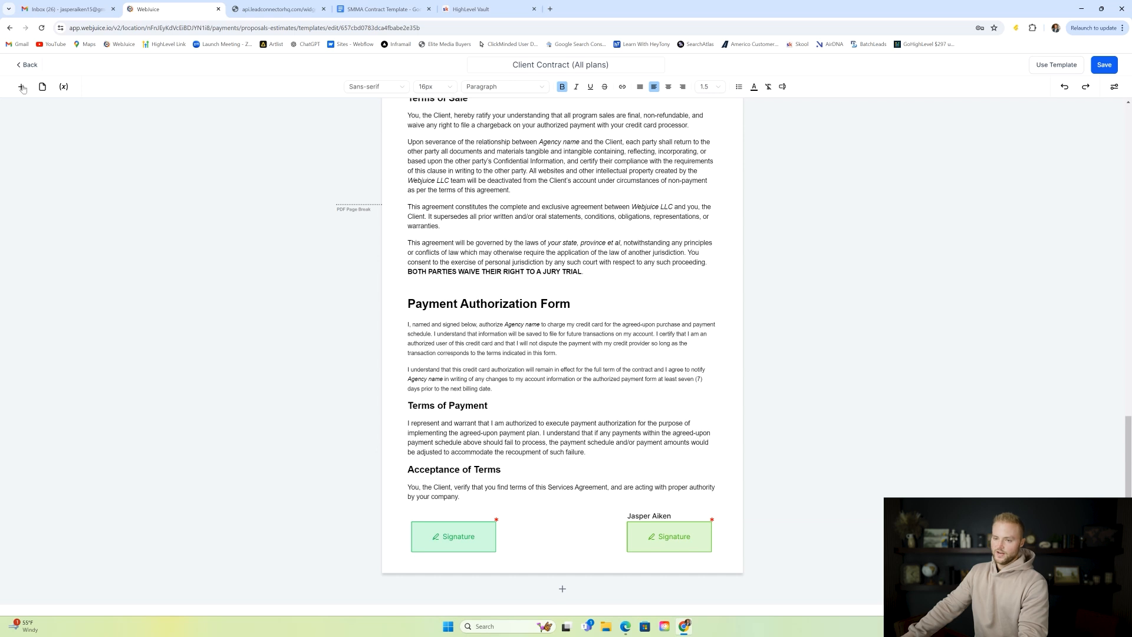
- Inspect the recipient settings of the client's and the agency's signature fields, checking the onboarding form's Full Name field in between
click(451, 538)
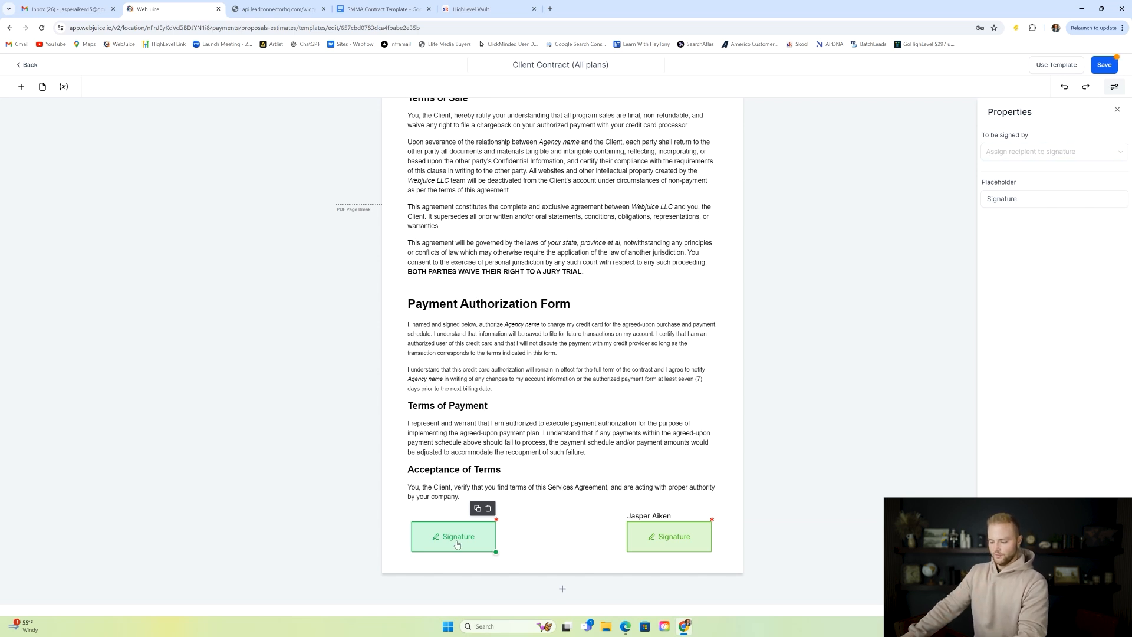
click(278, 9)
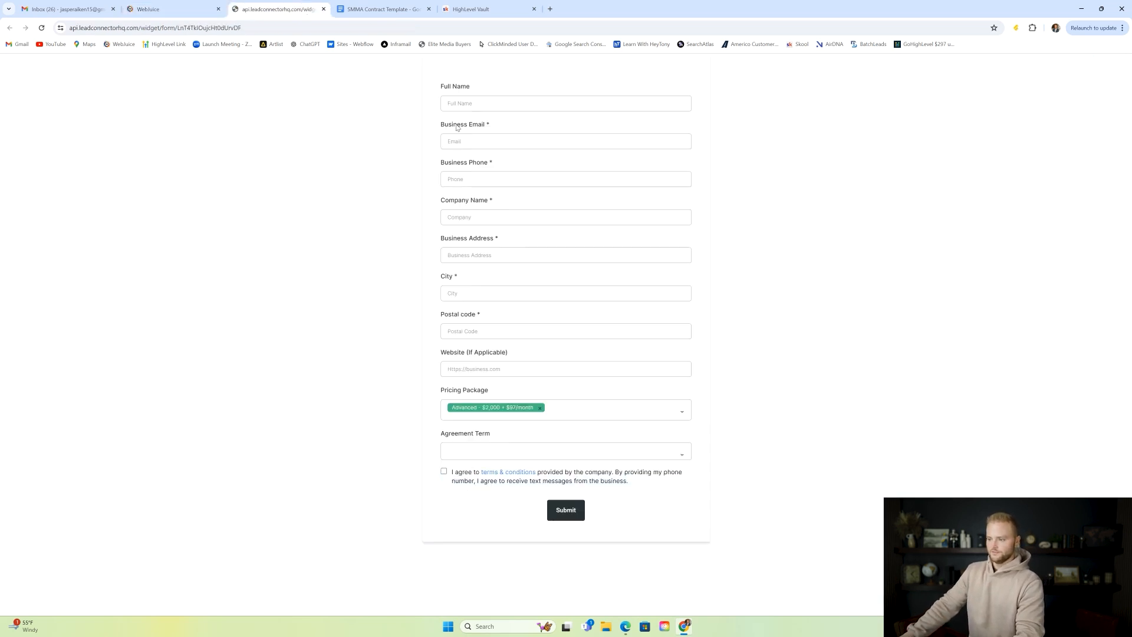
click(464, 98)
click(171, 9)
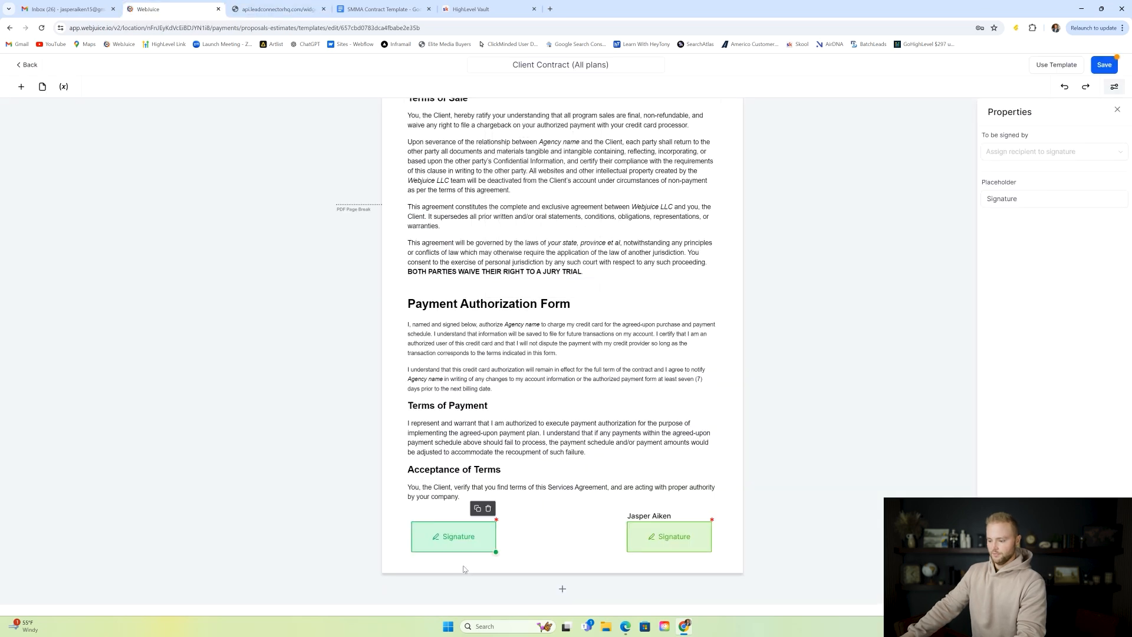
click(644, 542)
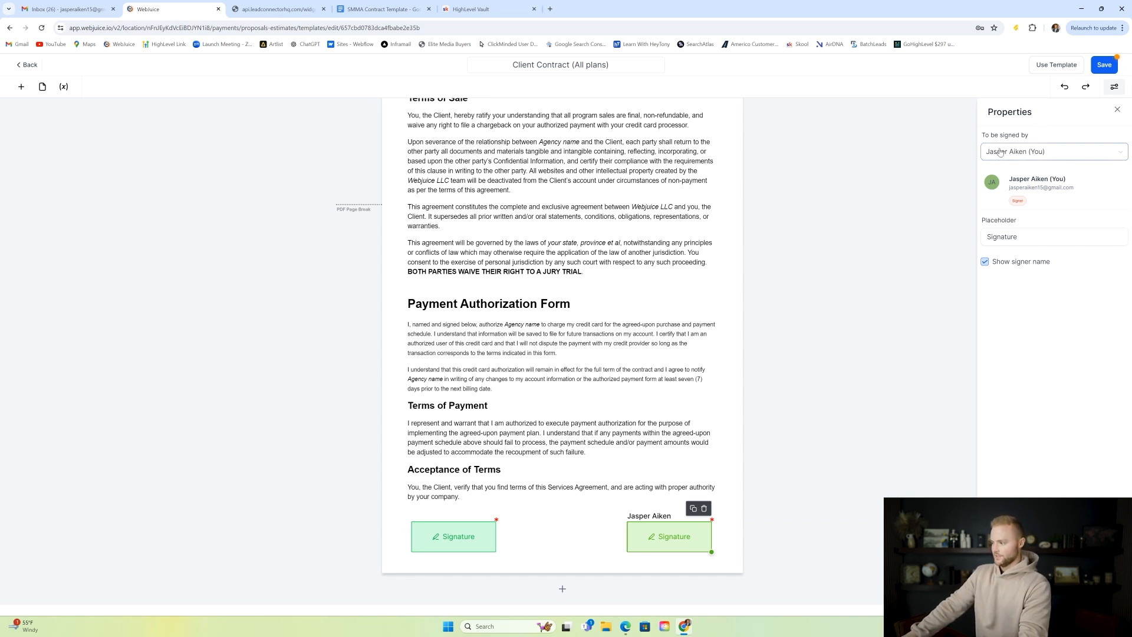
click(1050, 151)
click(463, 542)
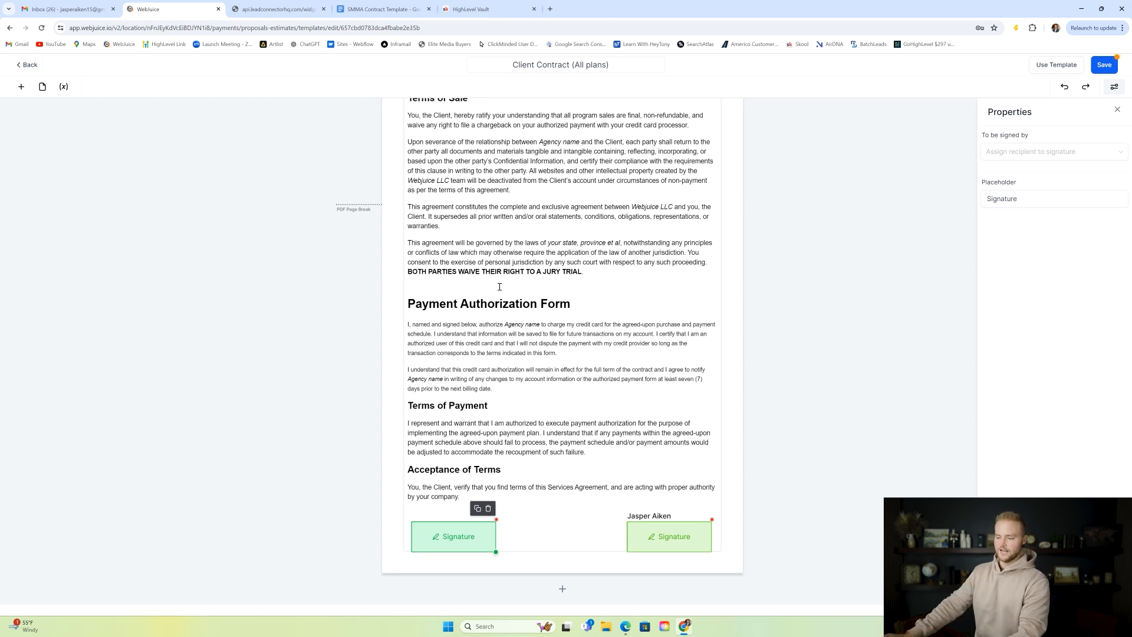
- Save the "Client Contract (All plans)" template
scroll(557, 263, up, 20)
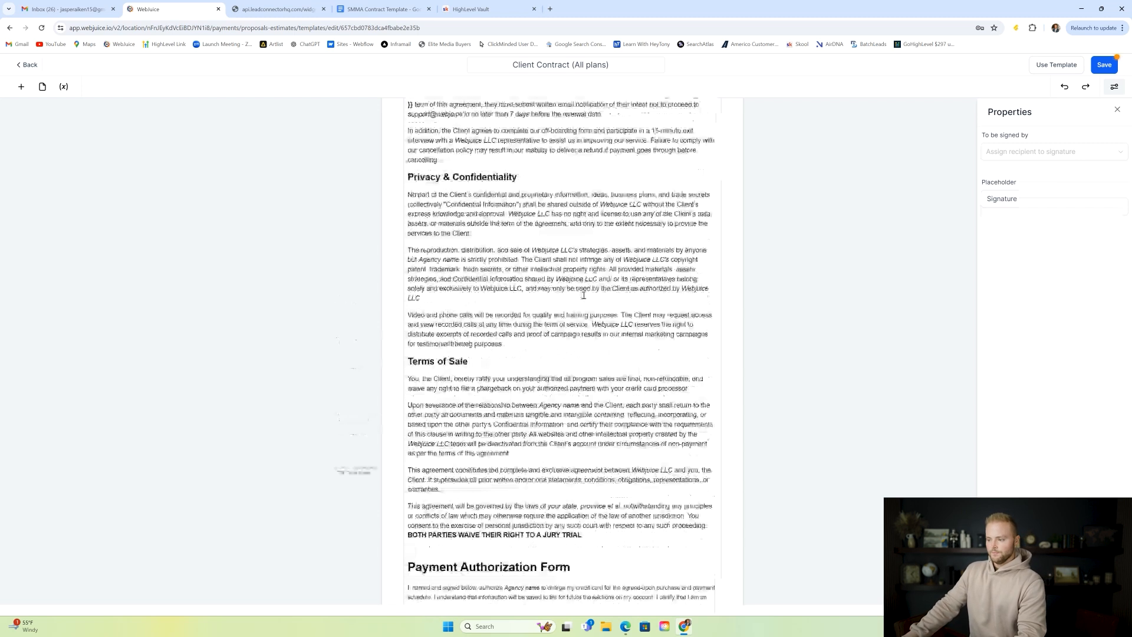
scroll(583, 296, up, 2)
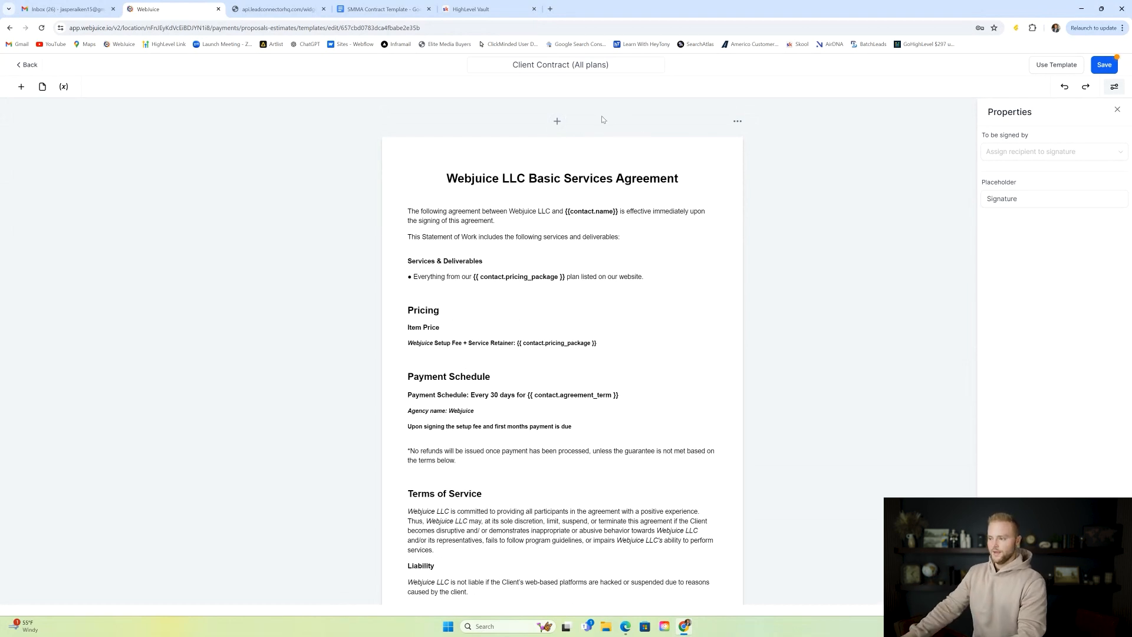
click(1104, 66)
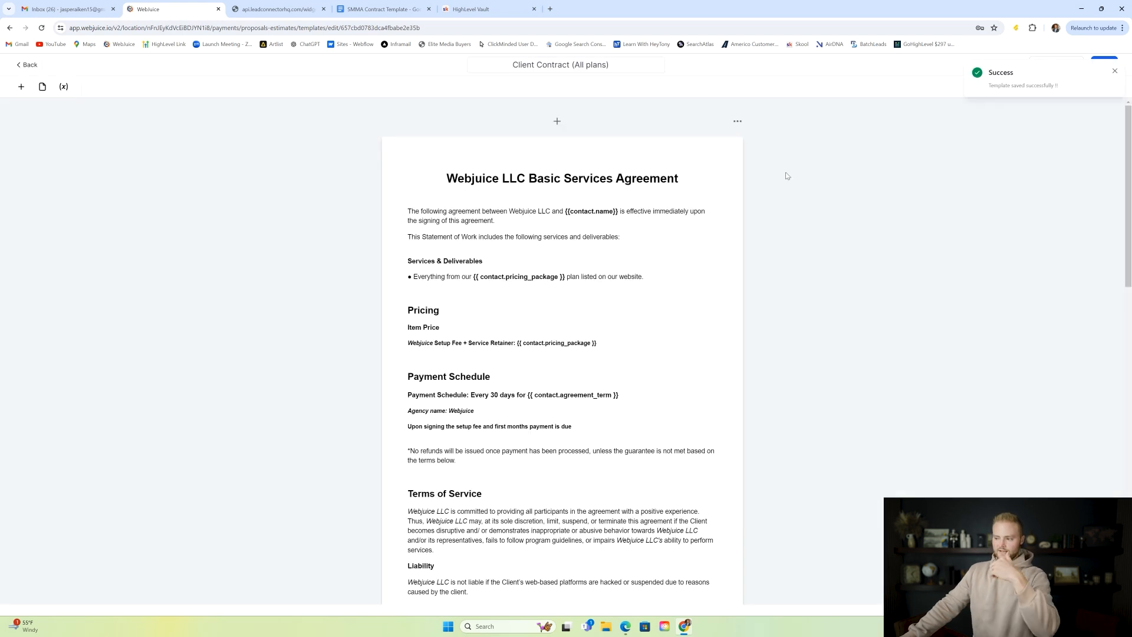
- Reopen the "Client Onboarding Form Submitted" workflow and check the template in the $1k + $97/month branch's Send Documents & Contracts action
click(26, 65)
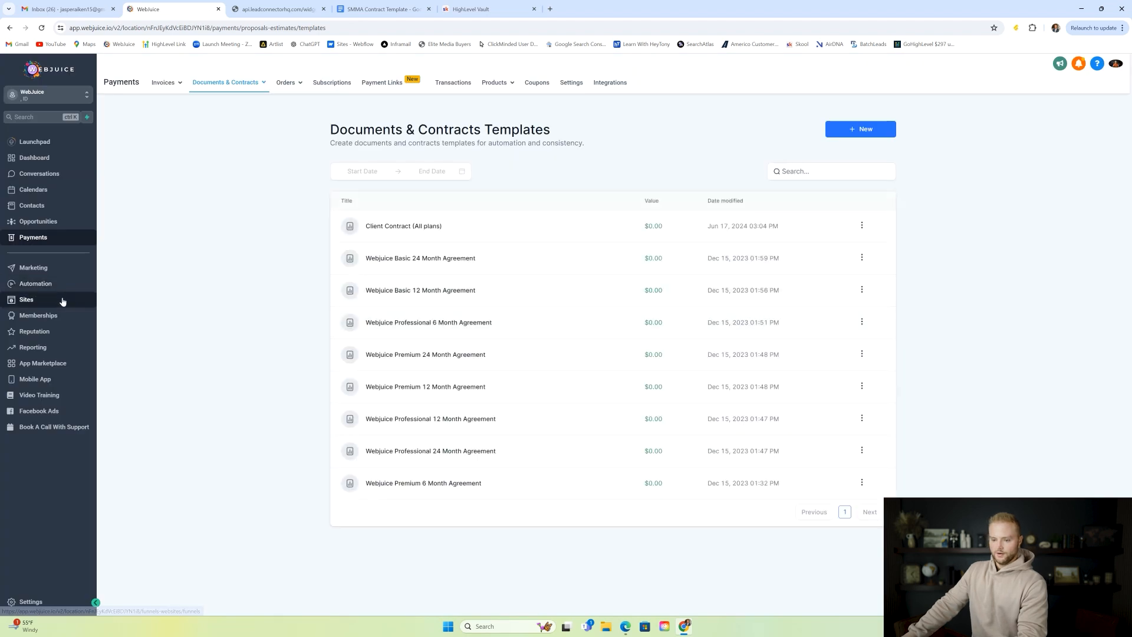
click(66, 299)
click(69, 283)
click(678, 193)
click(374, 263)
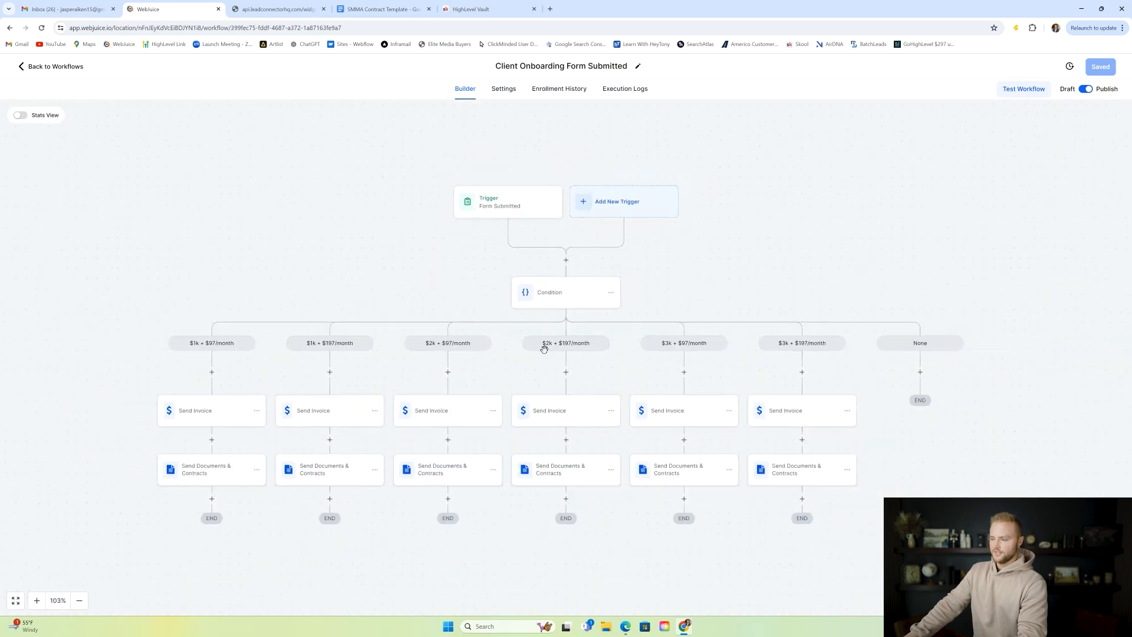
click(230, 472)
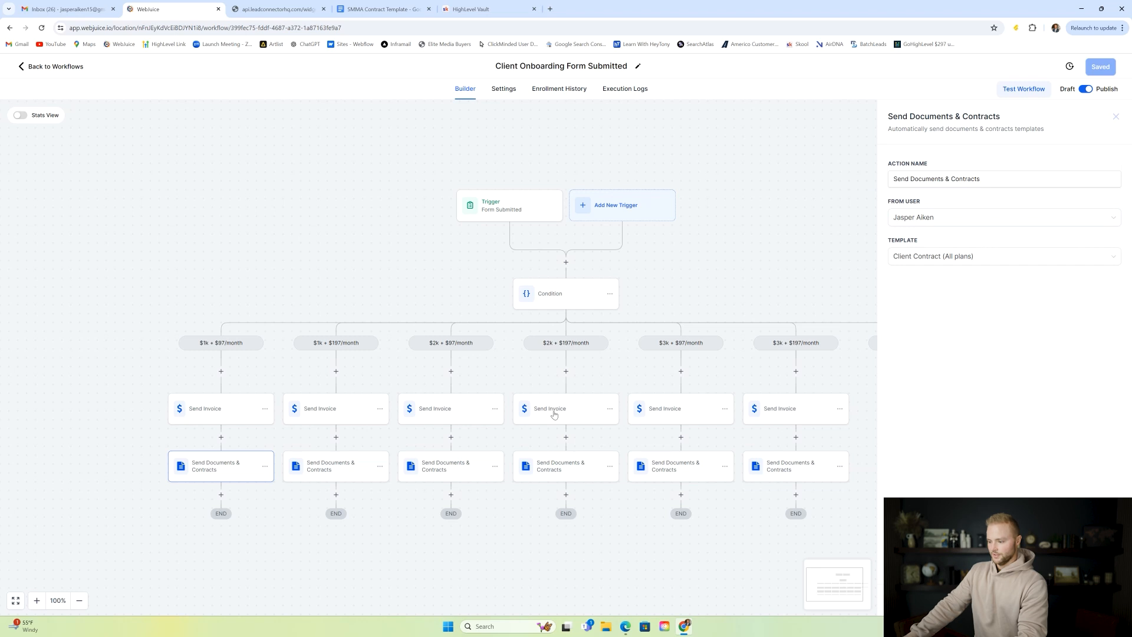
click(1116, 117)
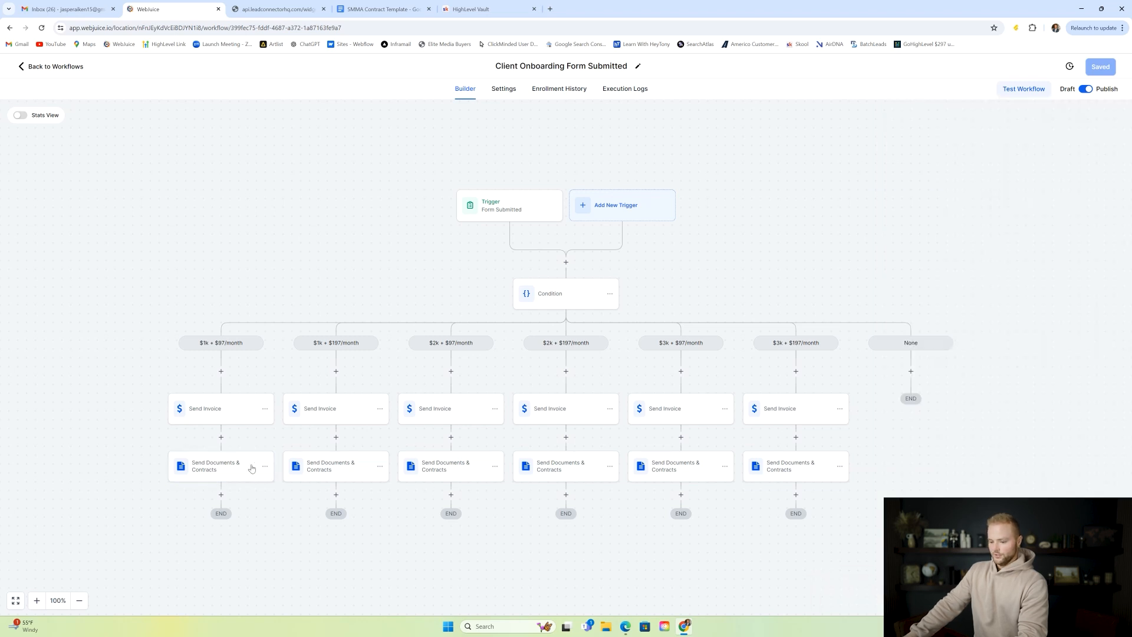
click(264, 467)
mouse_move(293, 502)
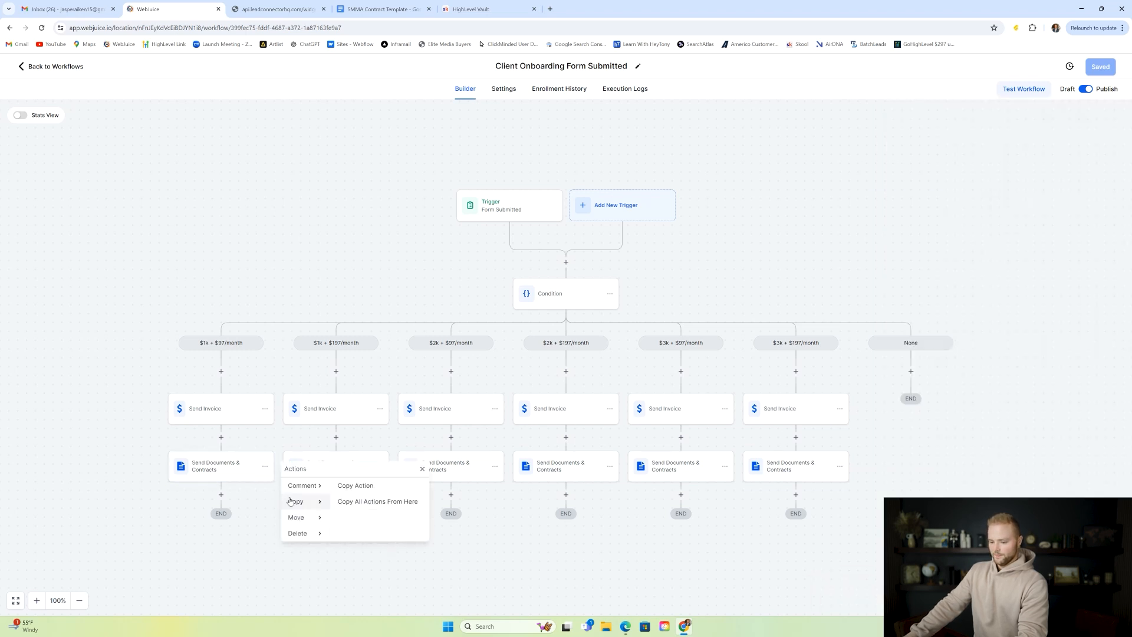
click(359, 487)
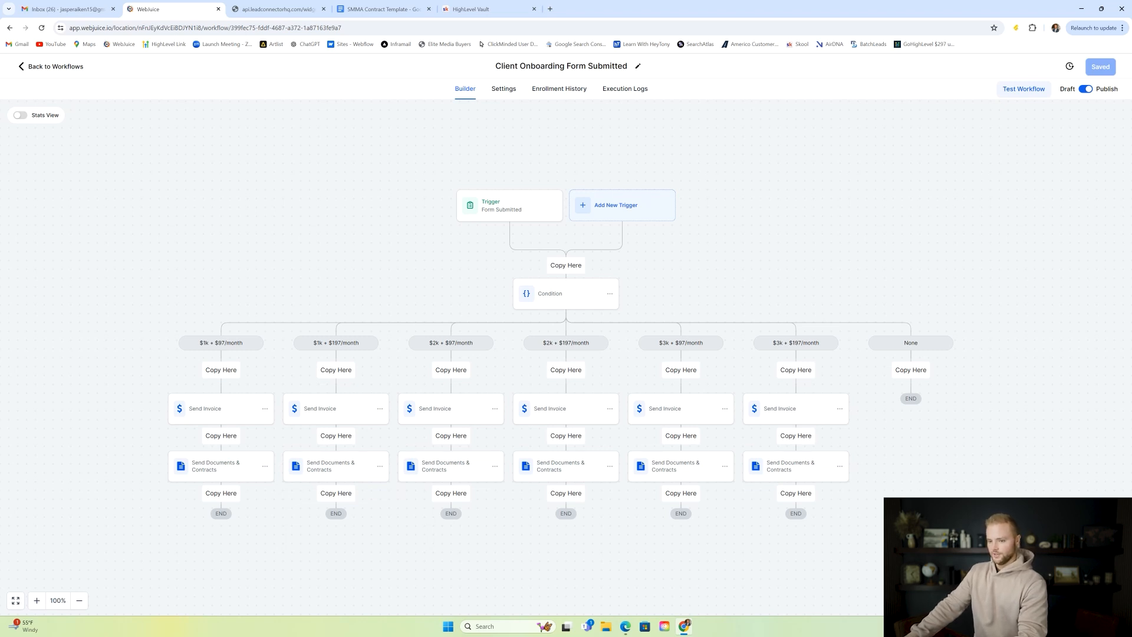
click(1028, 485)
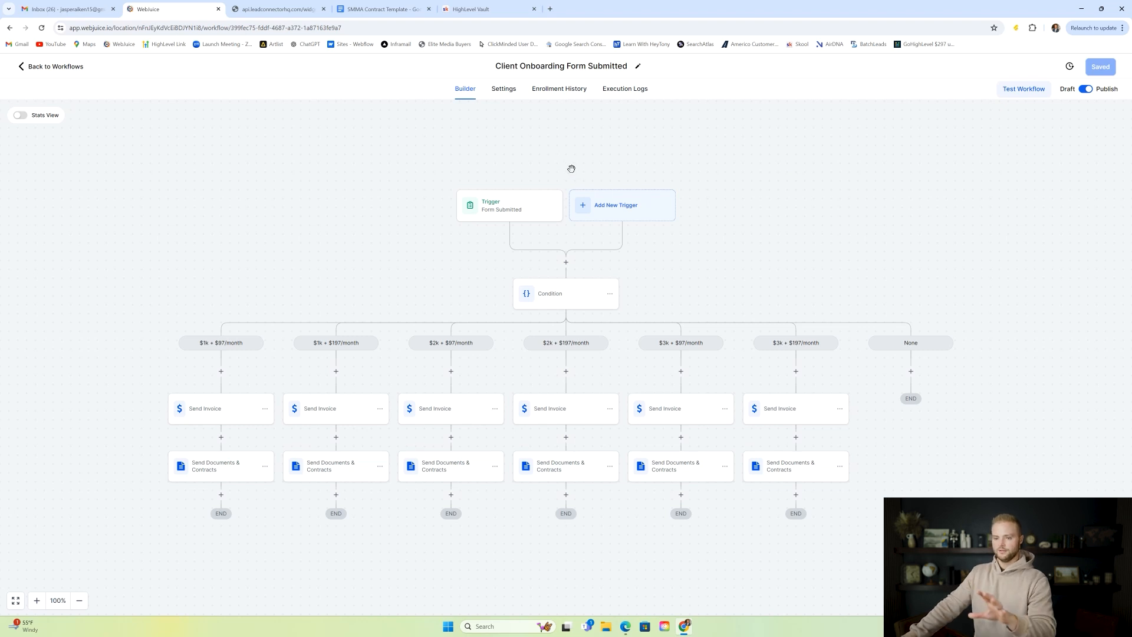
- Leave the onboarding workflow, switch to the agency view and open the SaaS Configurator
click(64, 69)
click(44, 116)
click(126, 121)
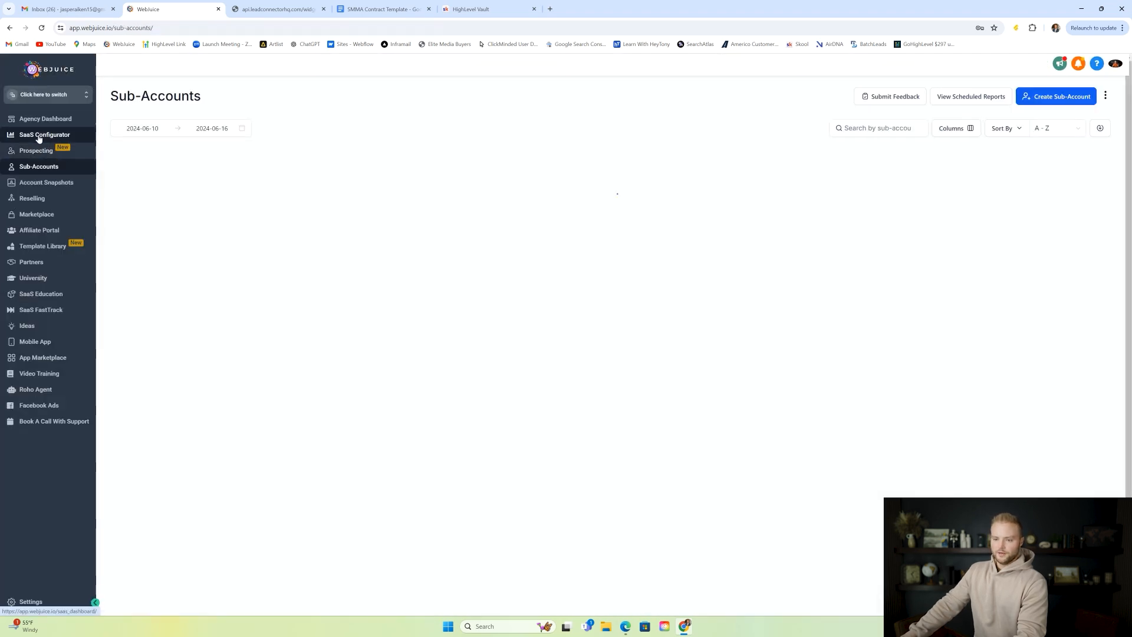
click(56, 135)
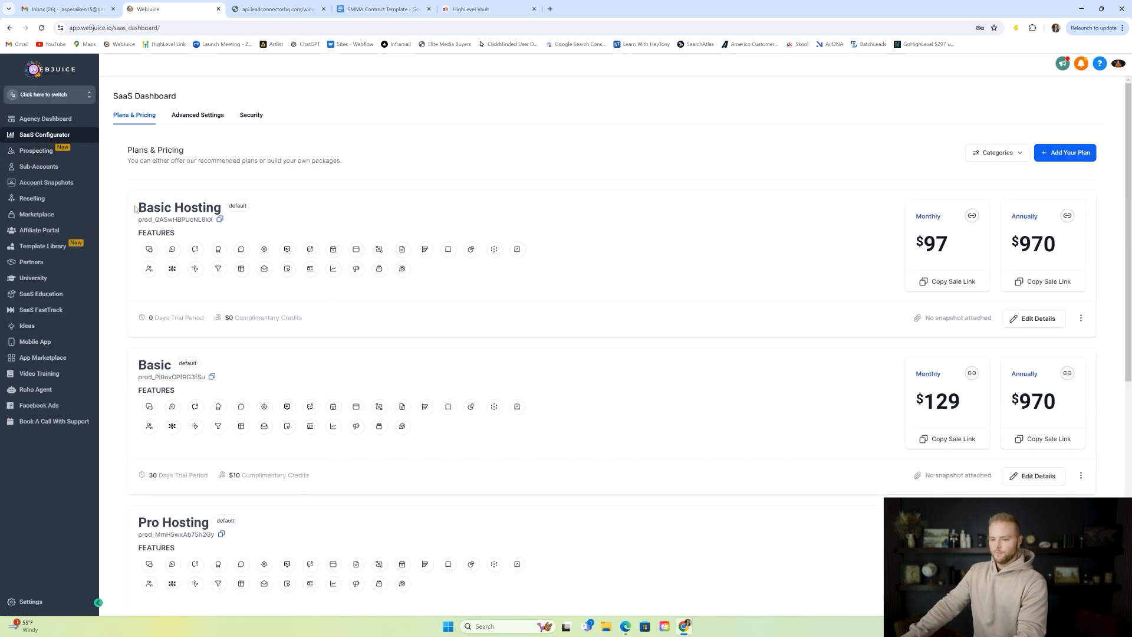
- Review the SaaS plans from Basic Hosting down to Pro Hosting, comparing their monthly prices and attached snapshots
scroll(590, 260, down, 1)
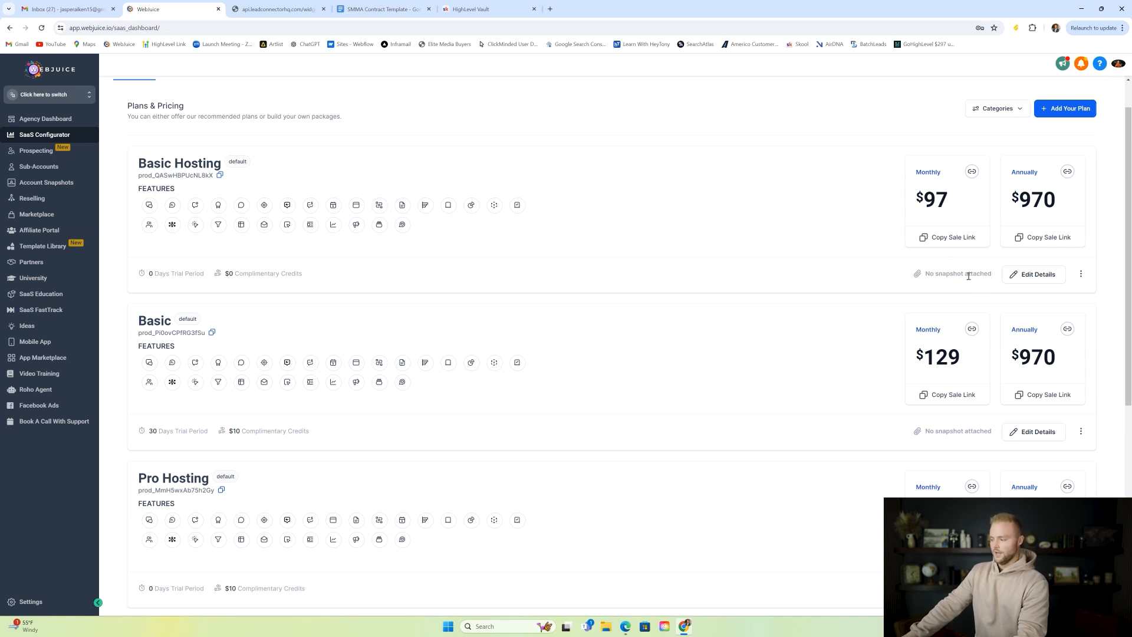
scroll(944, 330, down, 2)
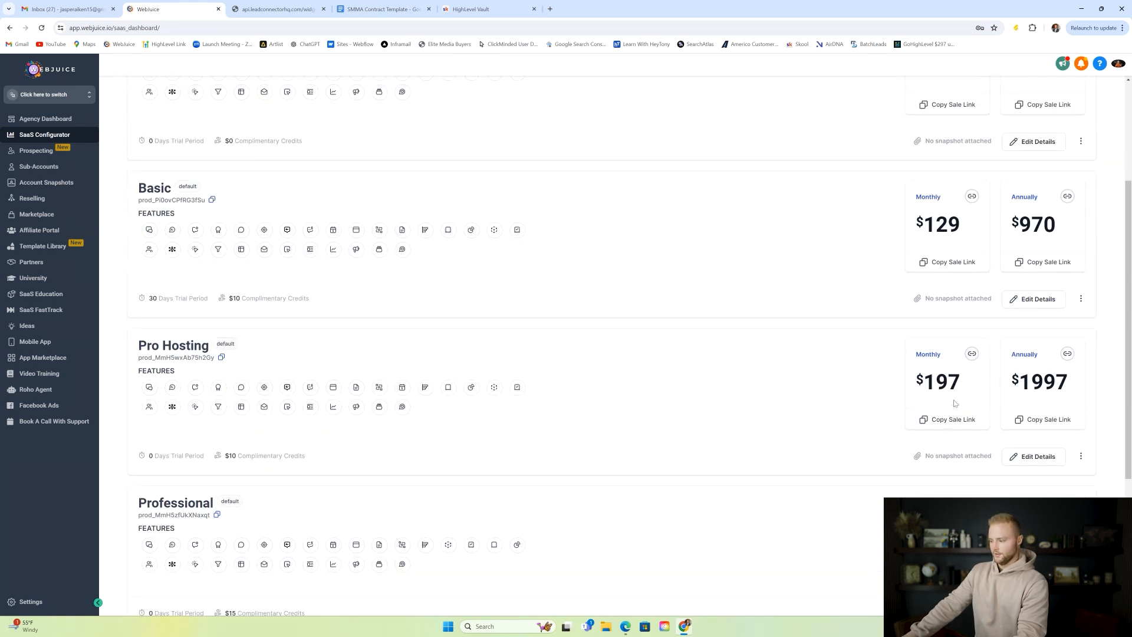
scroll(937, 330, up, 1)
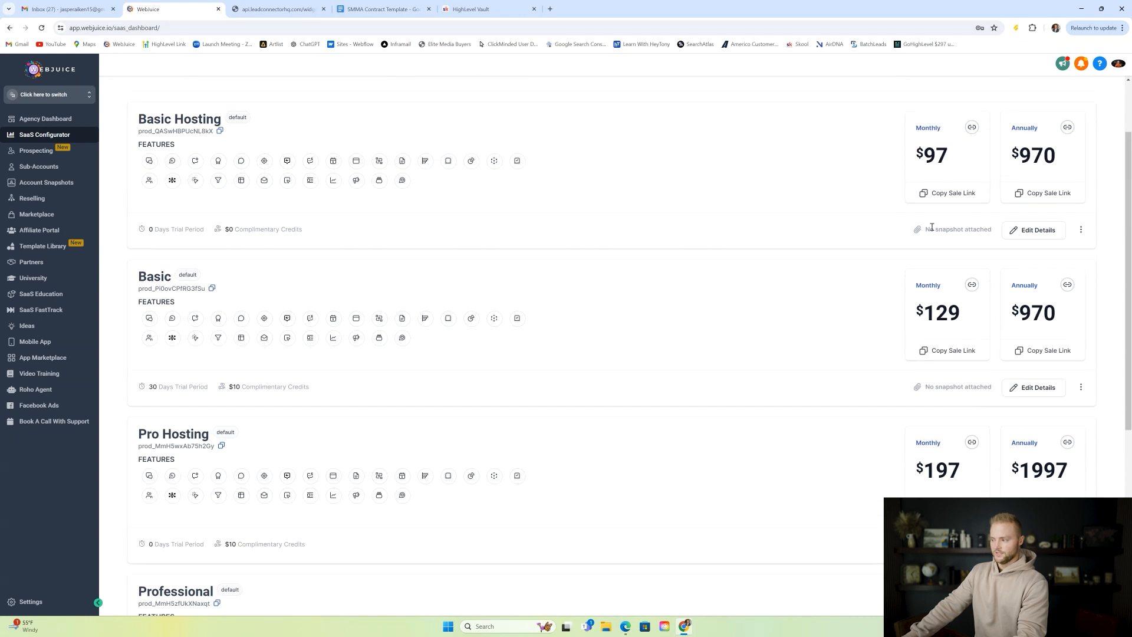
scroll(941, 283, down, 1)
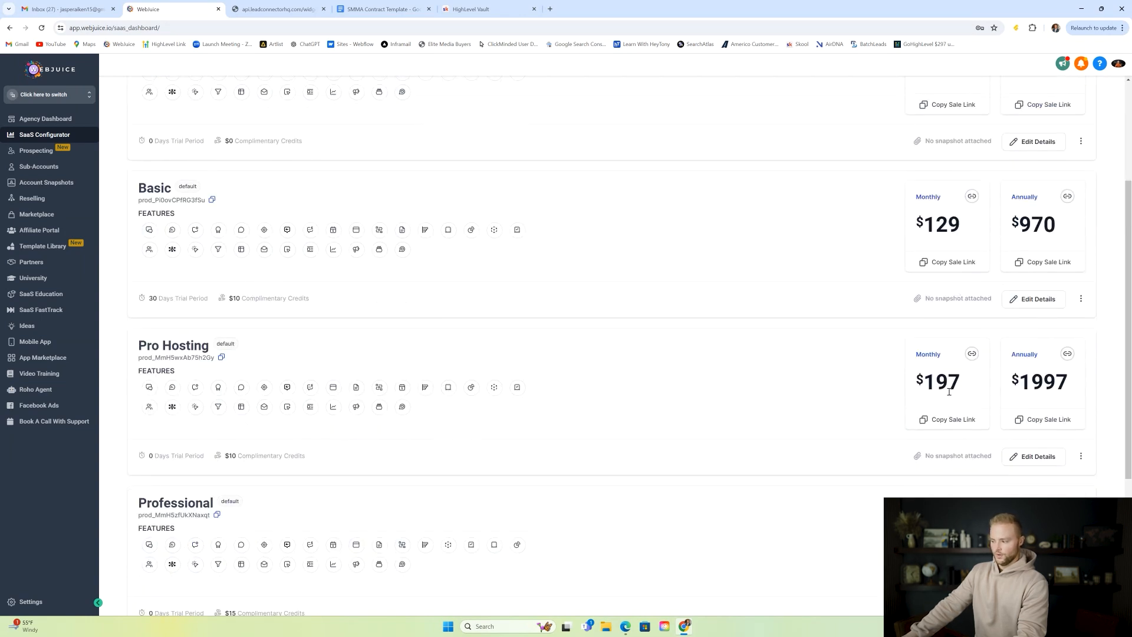
scroll(935, 383, up, 2)
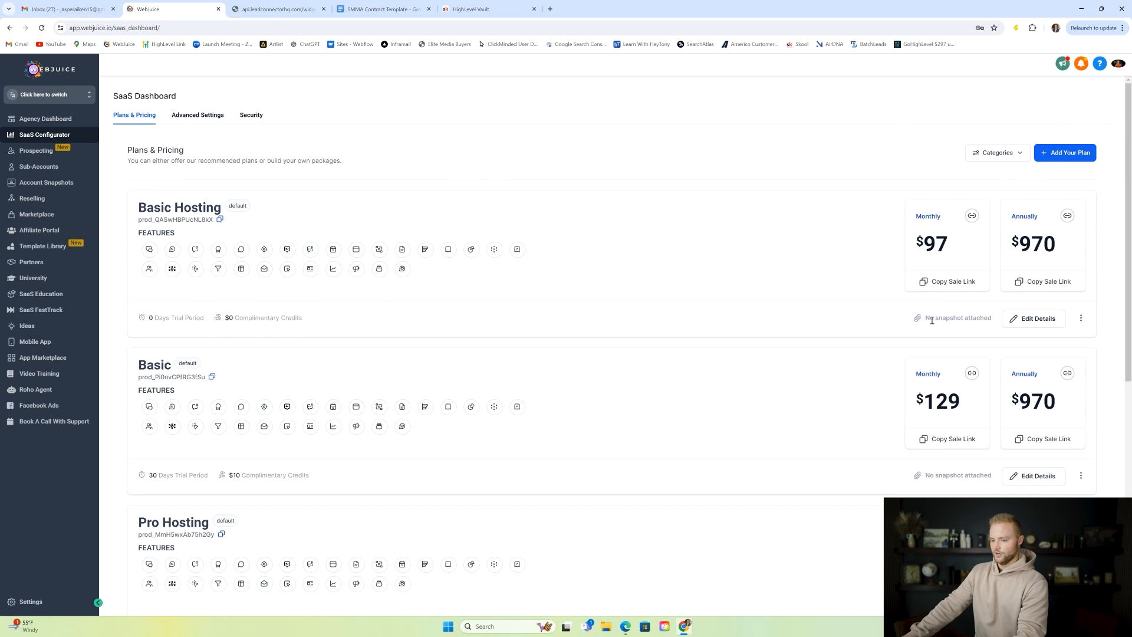
- Inspect the Basic Hosting plan's enabled features and the own snapshots available to attach to it
click(1034, 319)
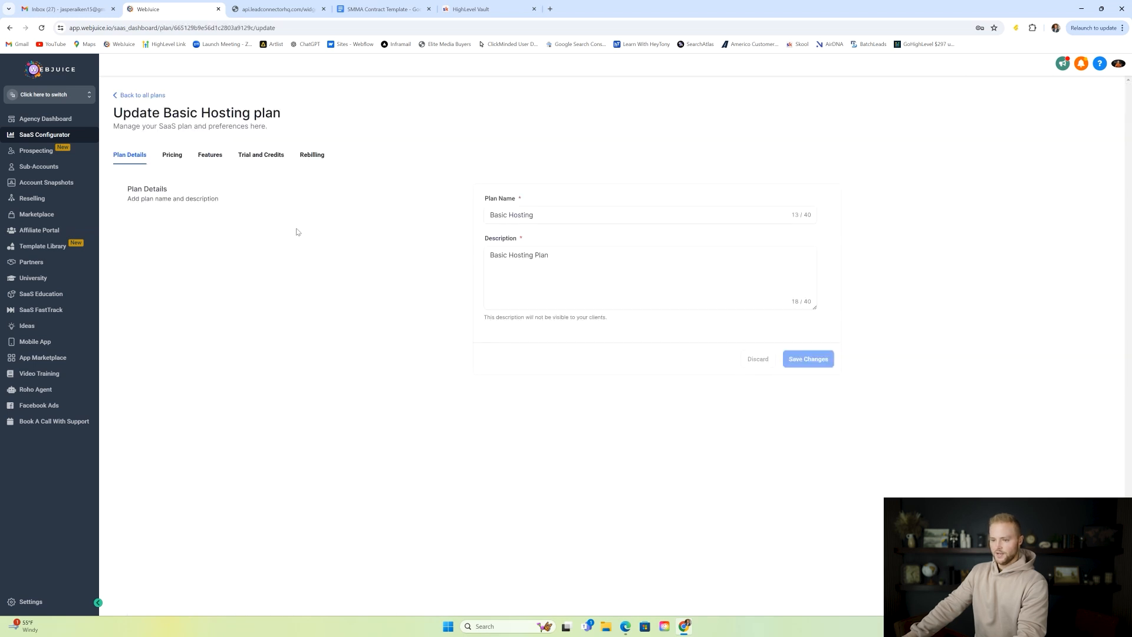
click(211, 156)
scroll(359, 230, down, 2)
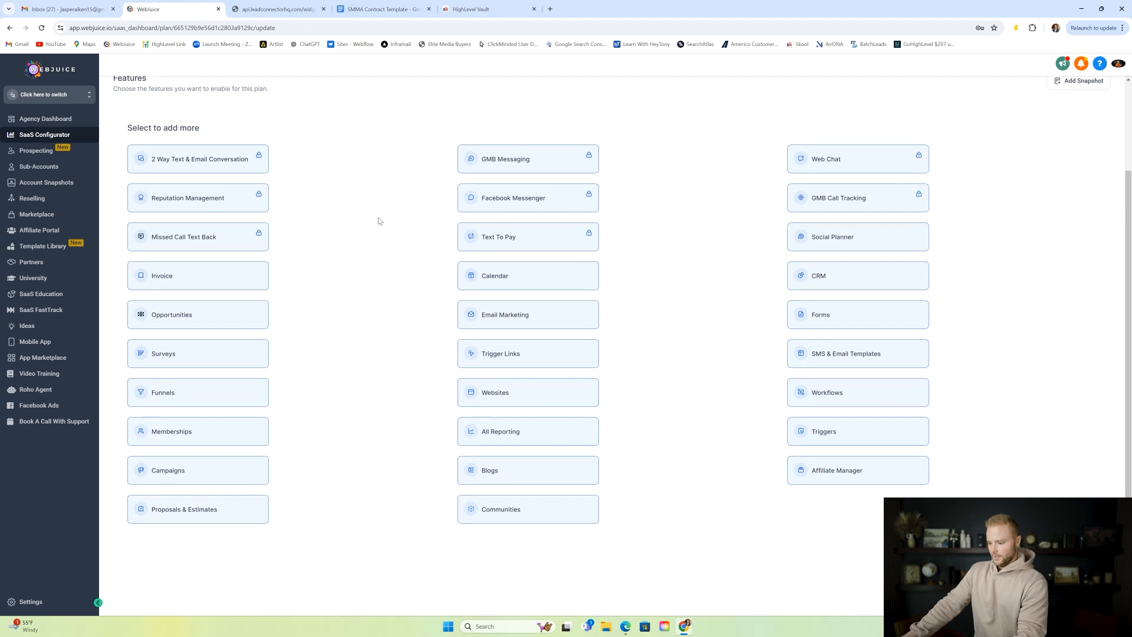
scroll(366, 250, up, 2)
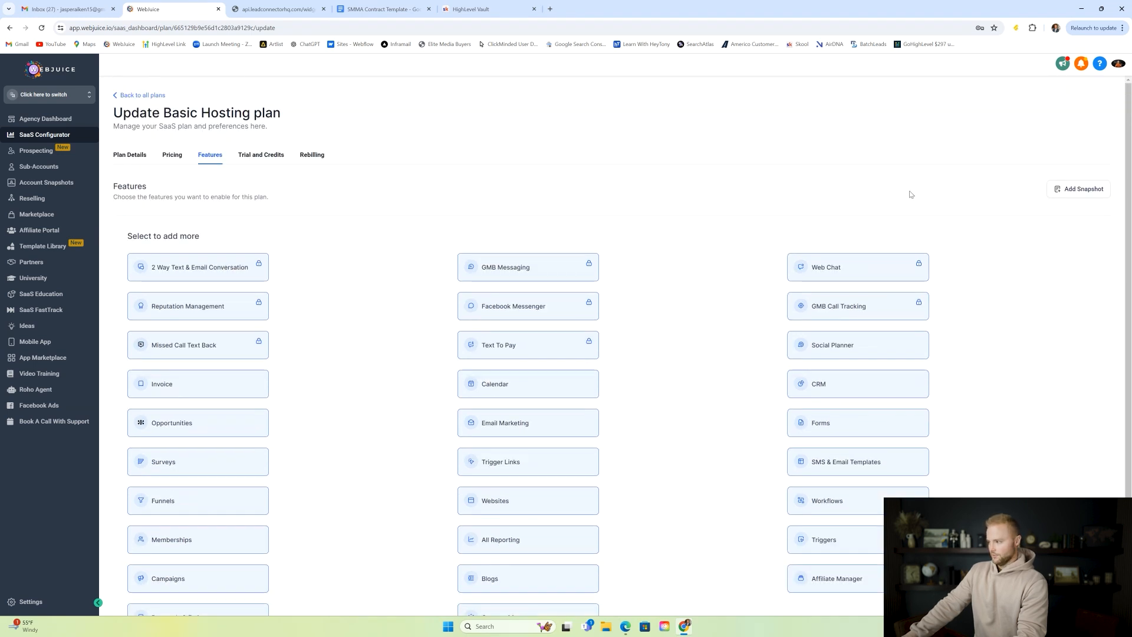
click(1079, 191)
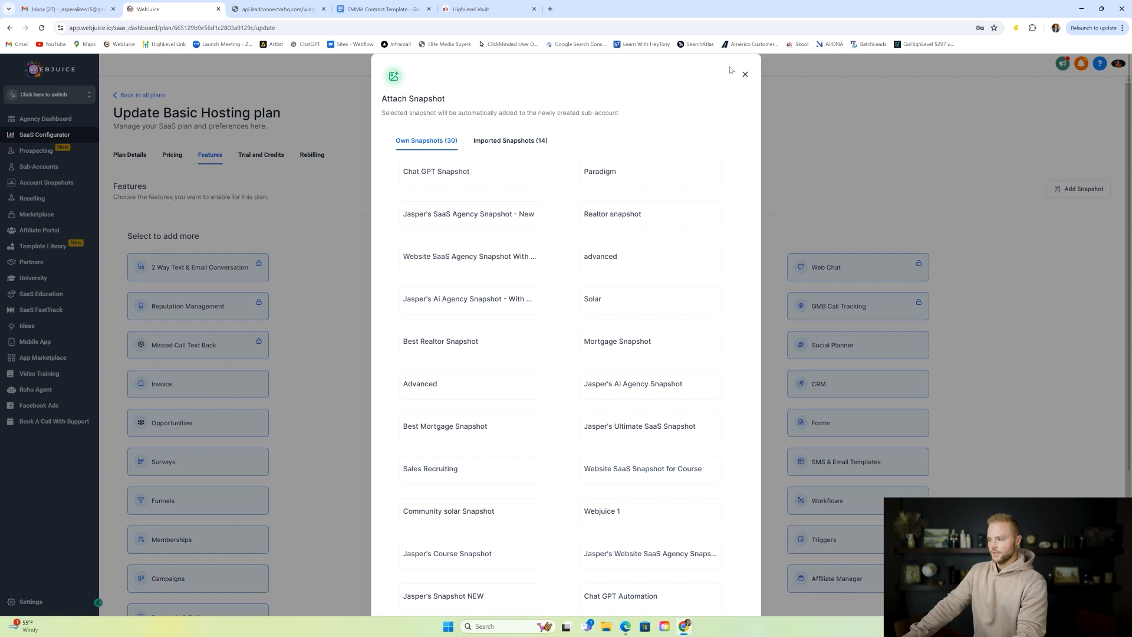
click(745, 75)
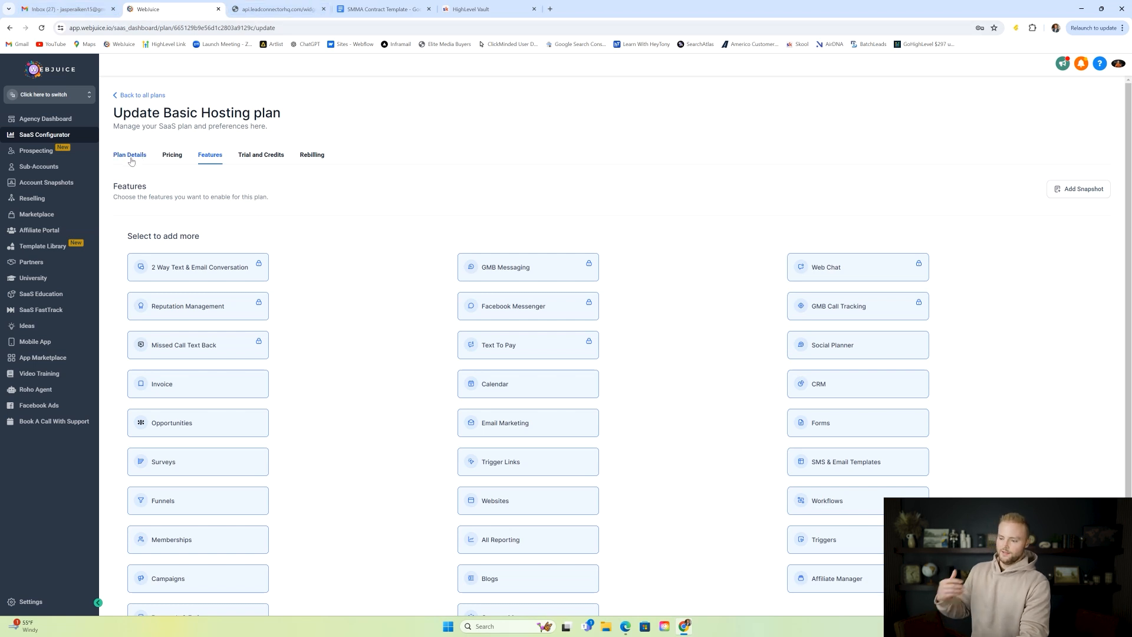
- Return to the SaaS plan overview and check the monthly prices of Basic Hosting and Pro Hosting
click(69, 135)
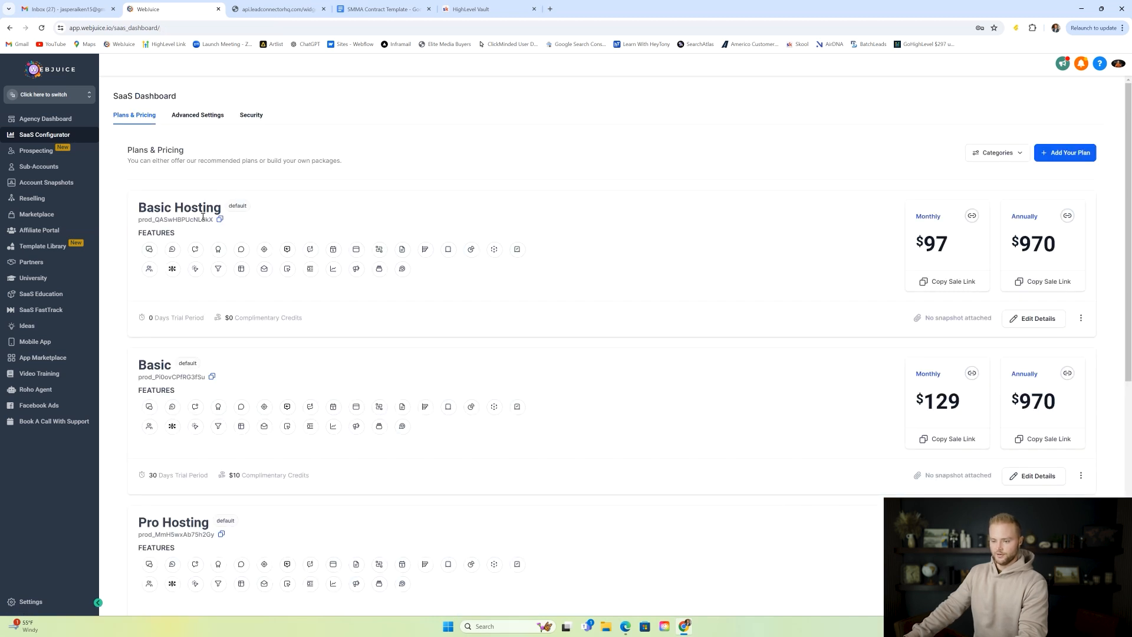
drag(918, 243, 957, 248)
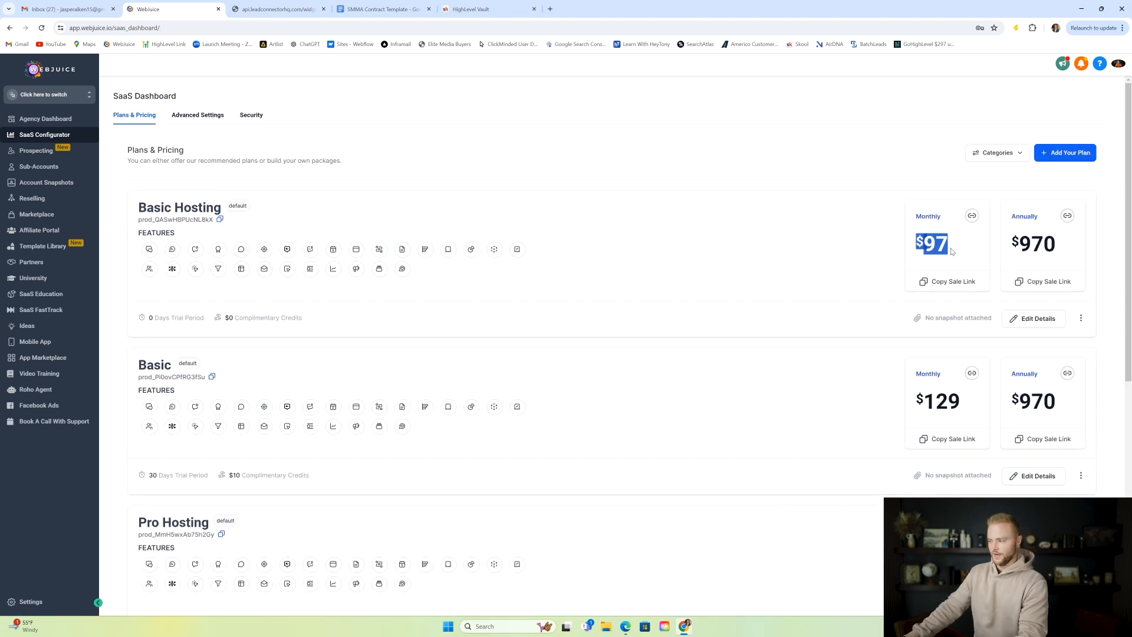
scroll(956, 248, down, 2)
drag(916, 424, 954, 428)
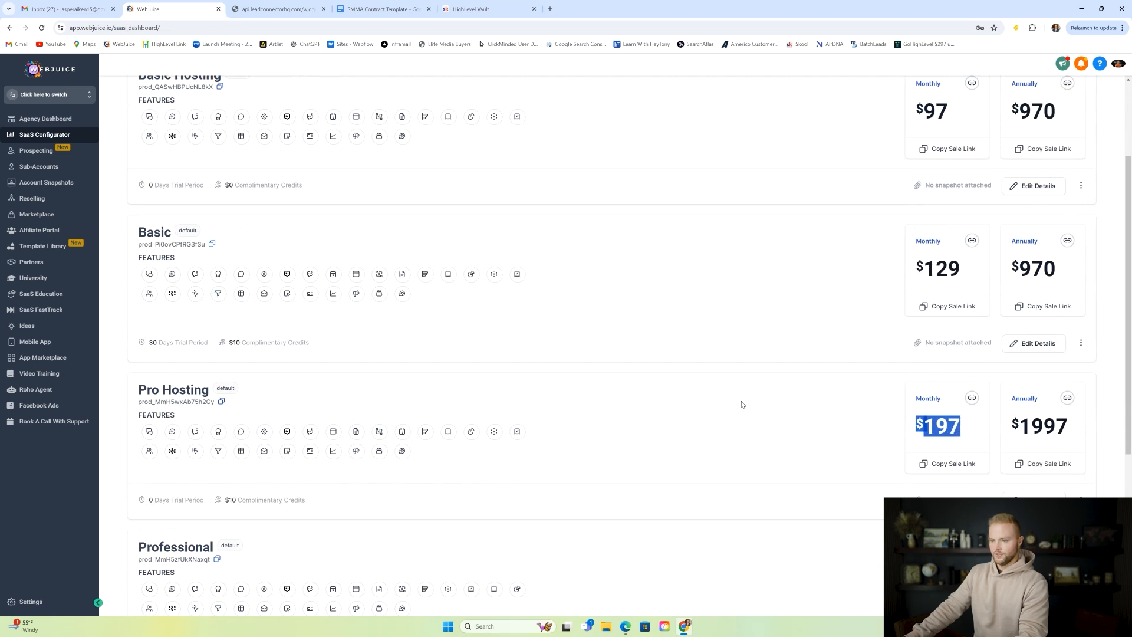
scroll(741, 405, up, 2)
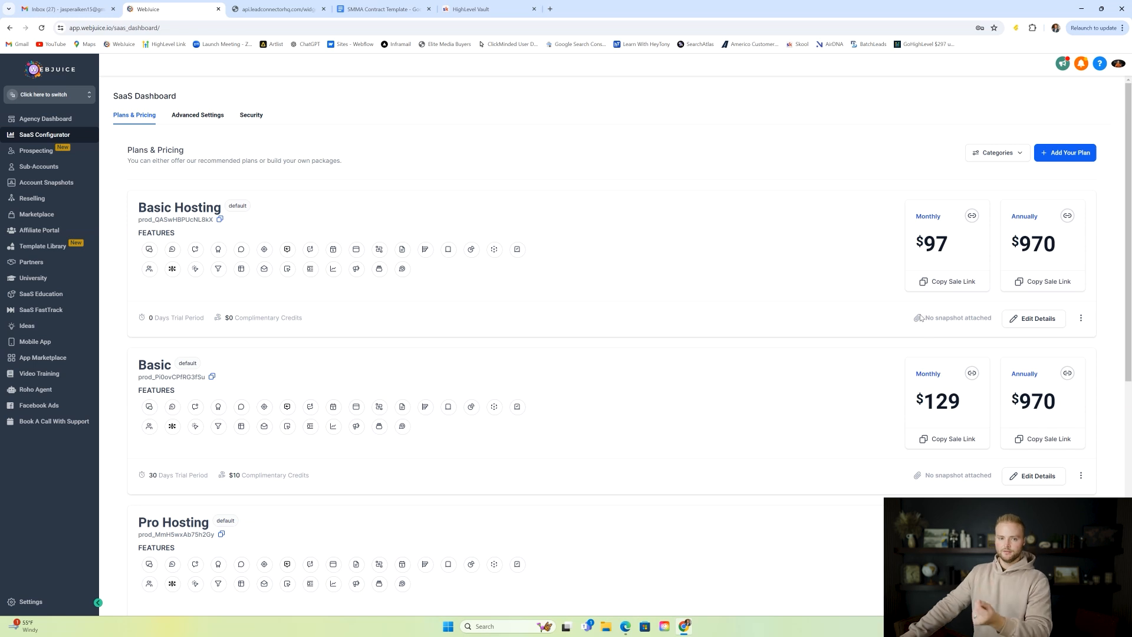
- Examine the SaaS Configurator's Advanced Settings, in particular the Welcome Email section for new users
click(251, 115)
click(197, 115)
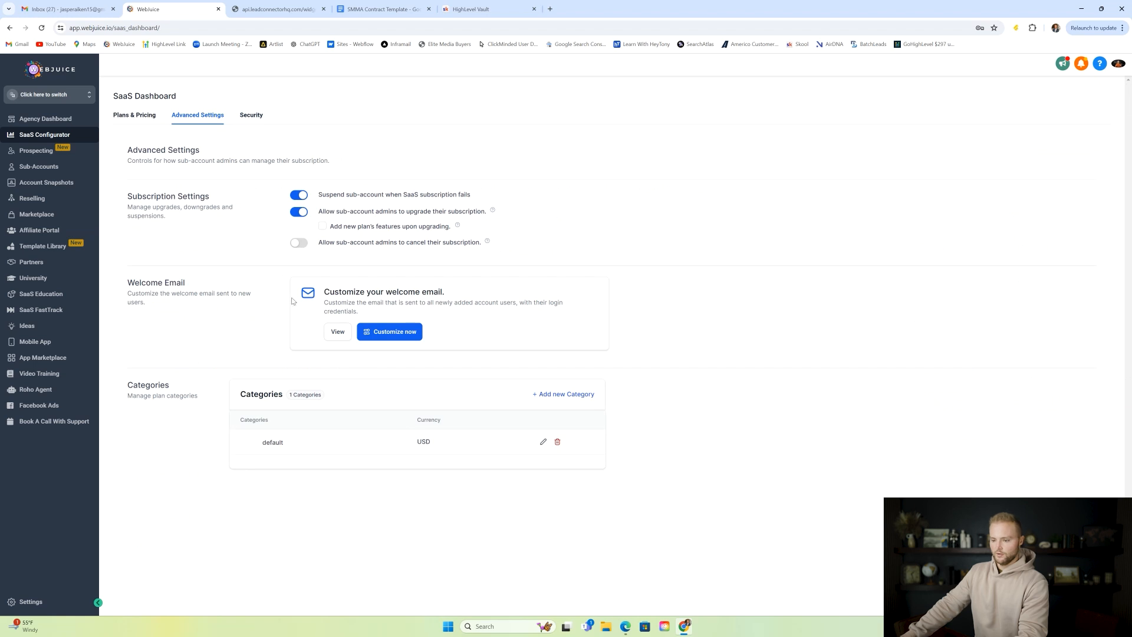
drag(128, 281, 185, 287)
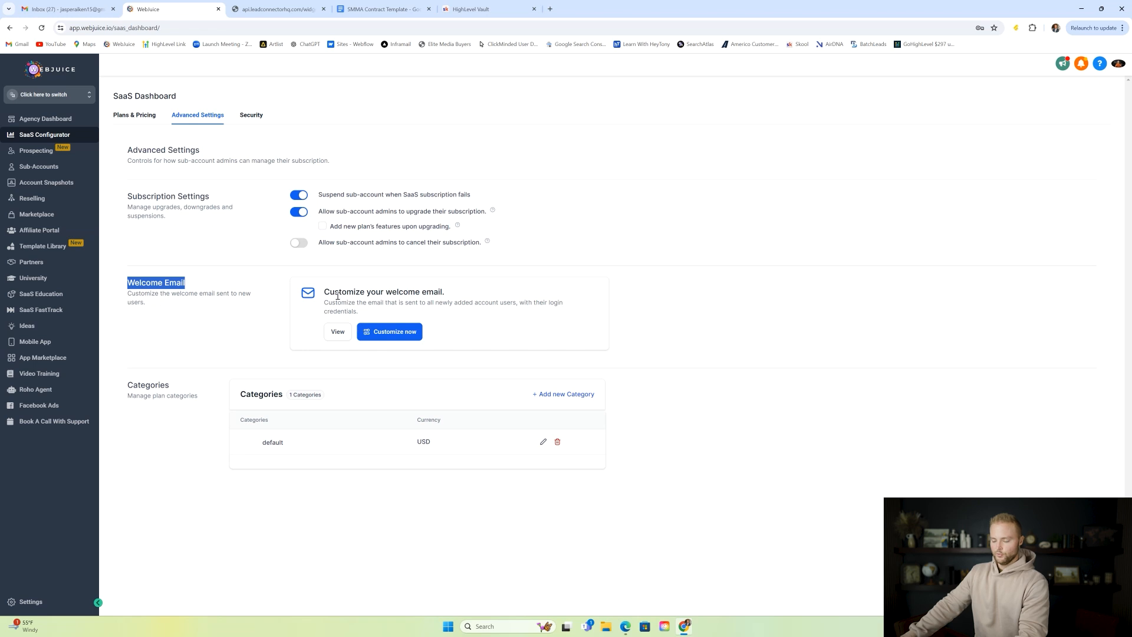
drag(329, 292, 452, 297)
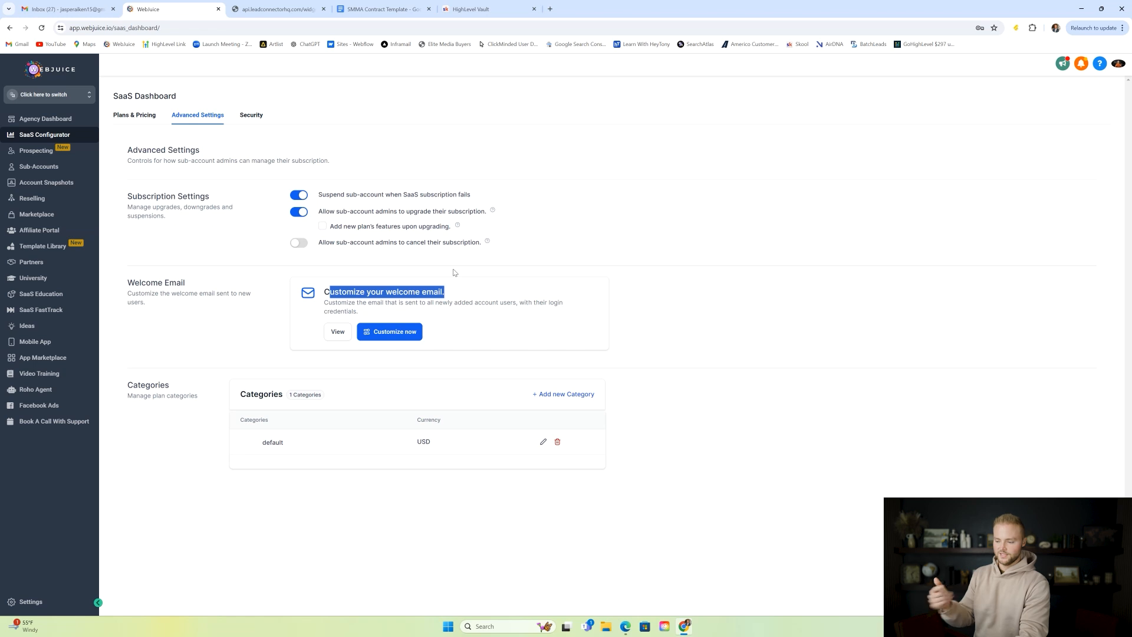
- Open the welcome email for customization, save the "New Webjuice SaaS Client Email" template and close its editor
click(386, 332)
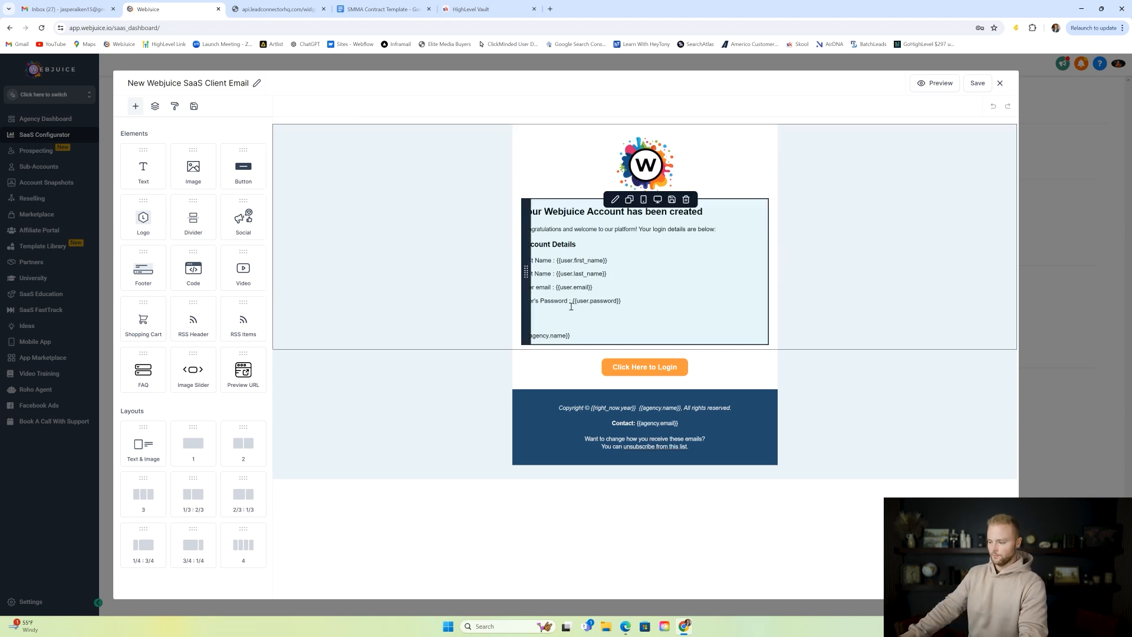
click(635, 161)
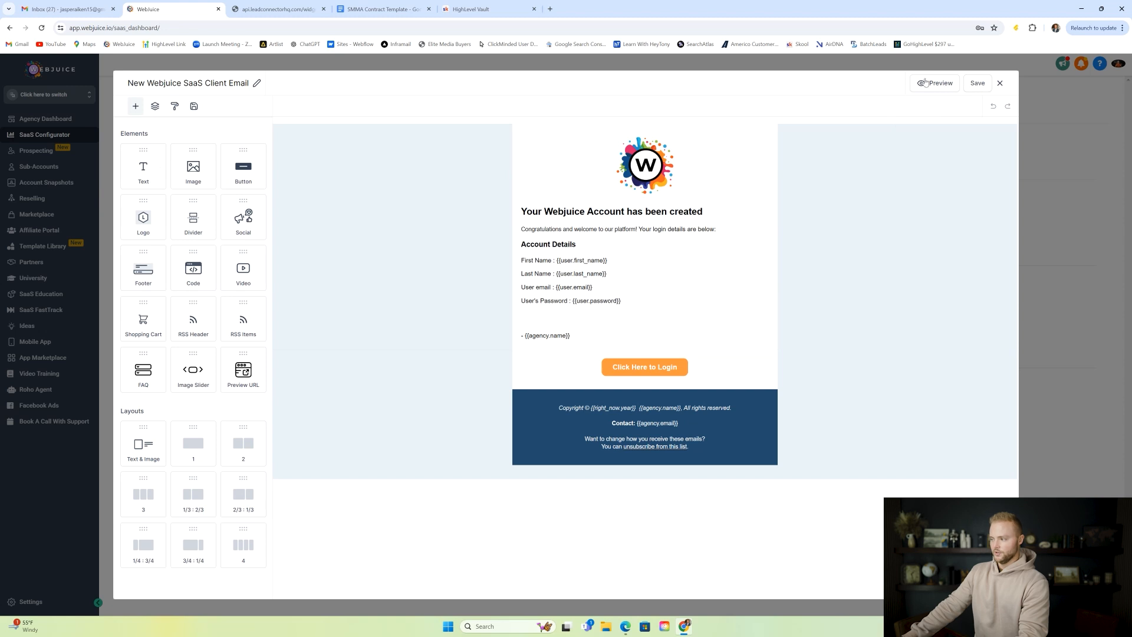
click(973, 84)
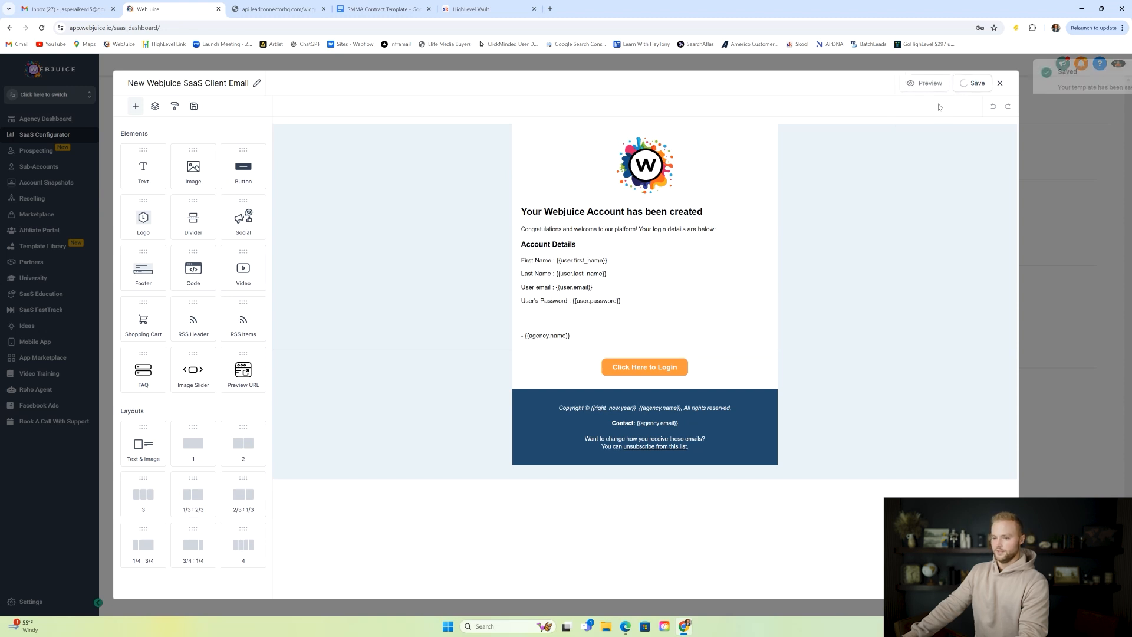
click(1116, 73)
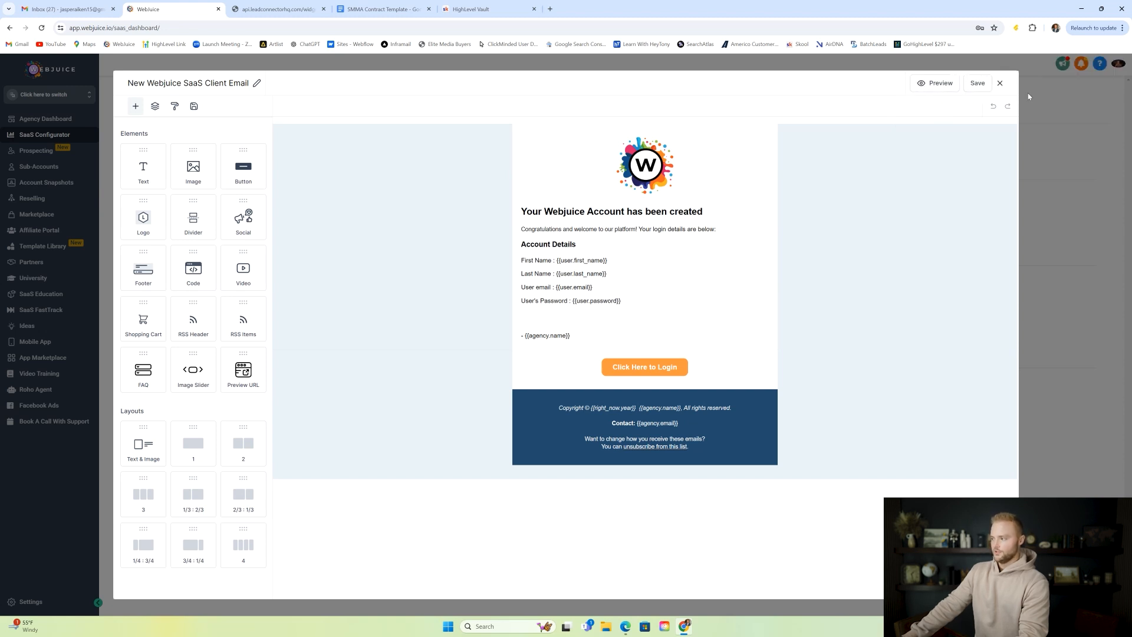
click(1007, 84)
click(482, 277)
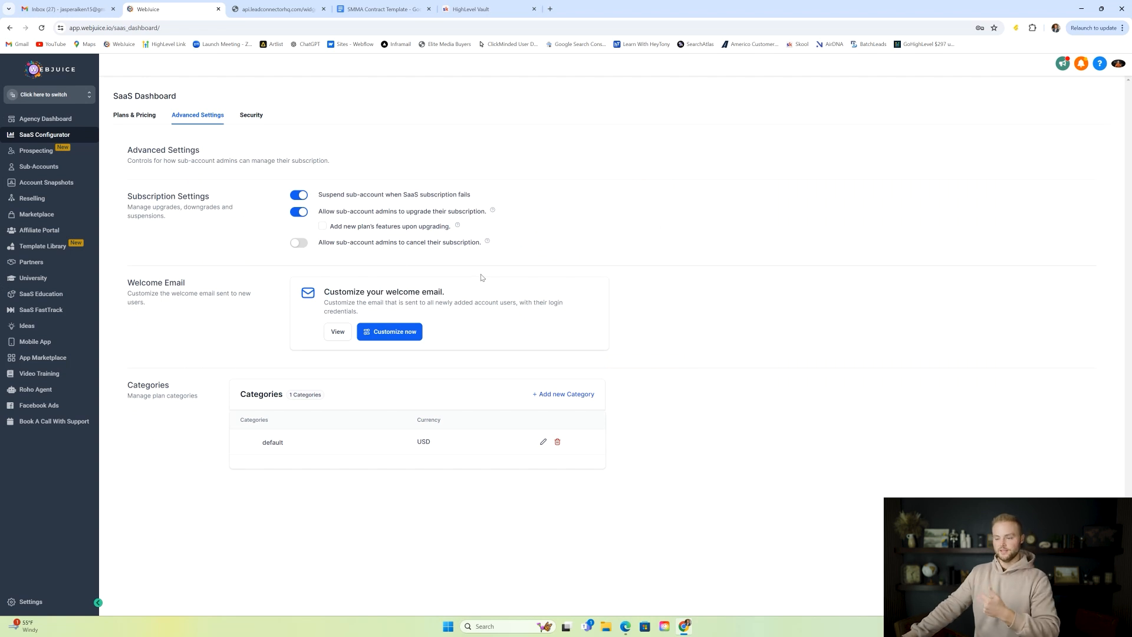
- Examine the SaaS security settings, in particular the Pause New Sub-Accounts option
click(135, 115)
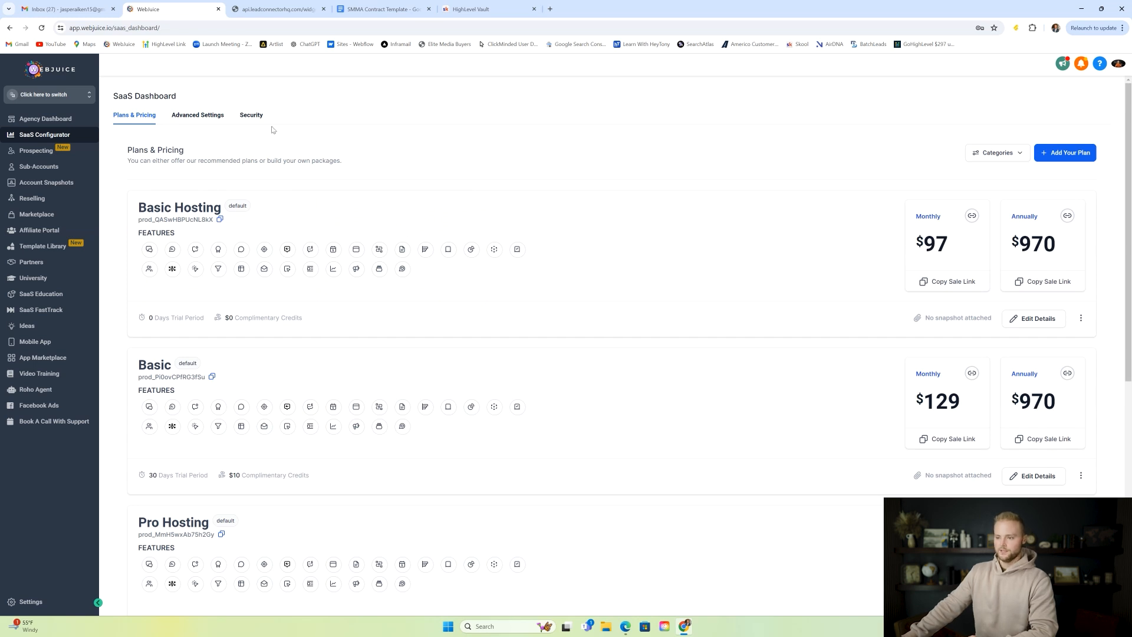
click(249, 118)
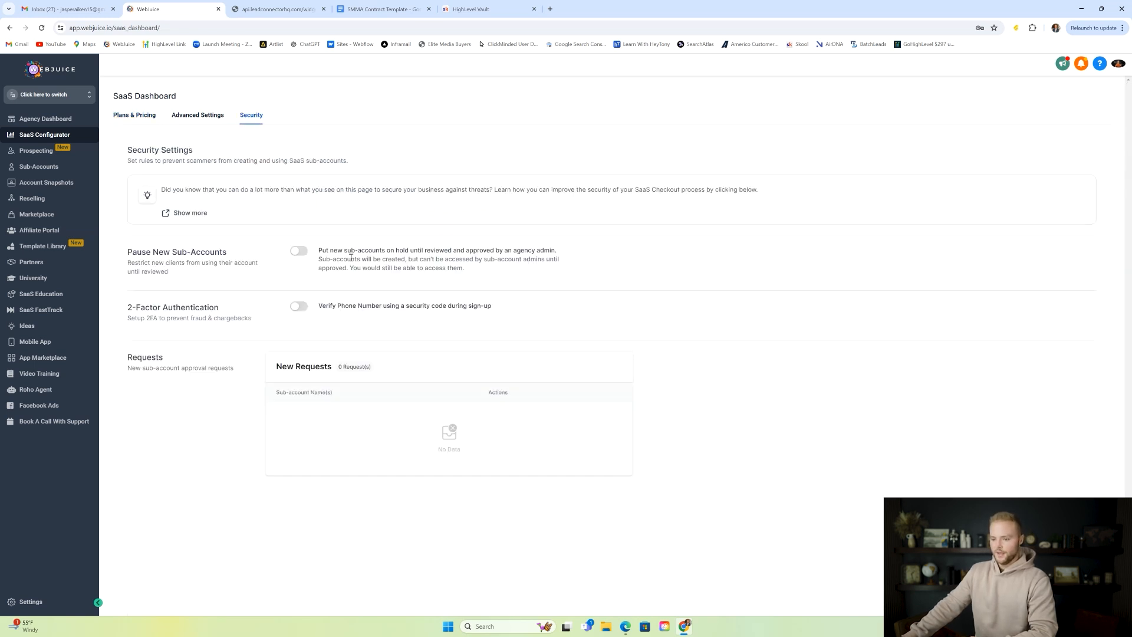
drag(129, 254, 240, 254)
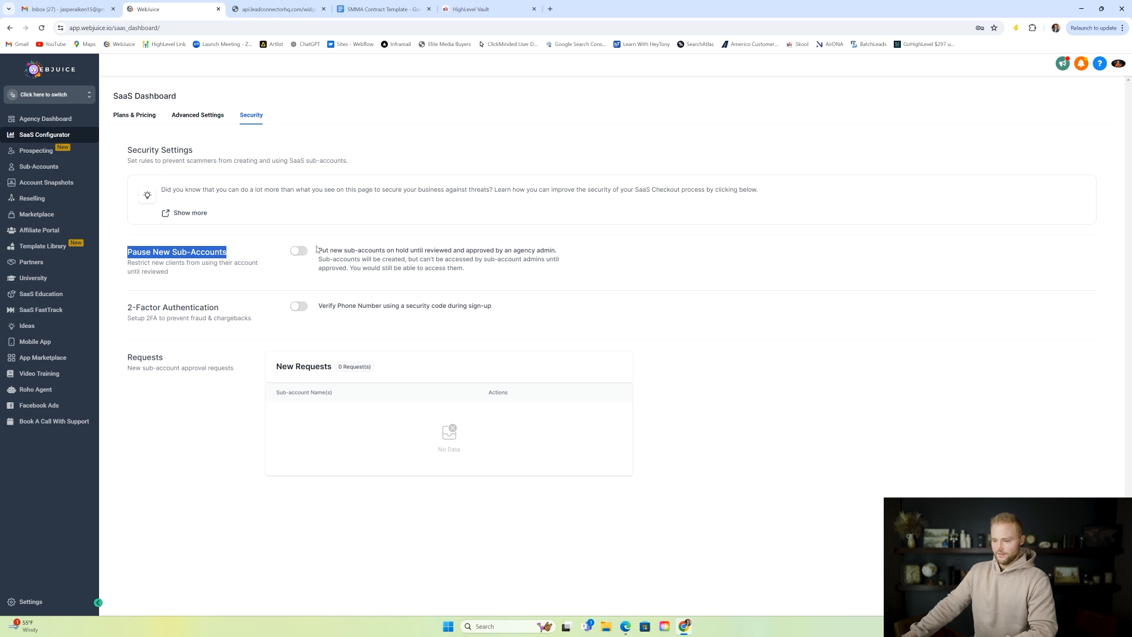
click(287, 275)
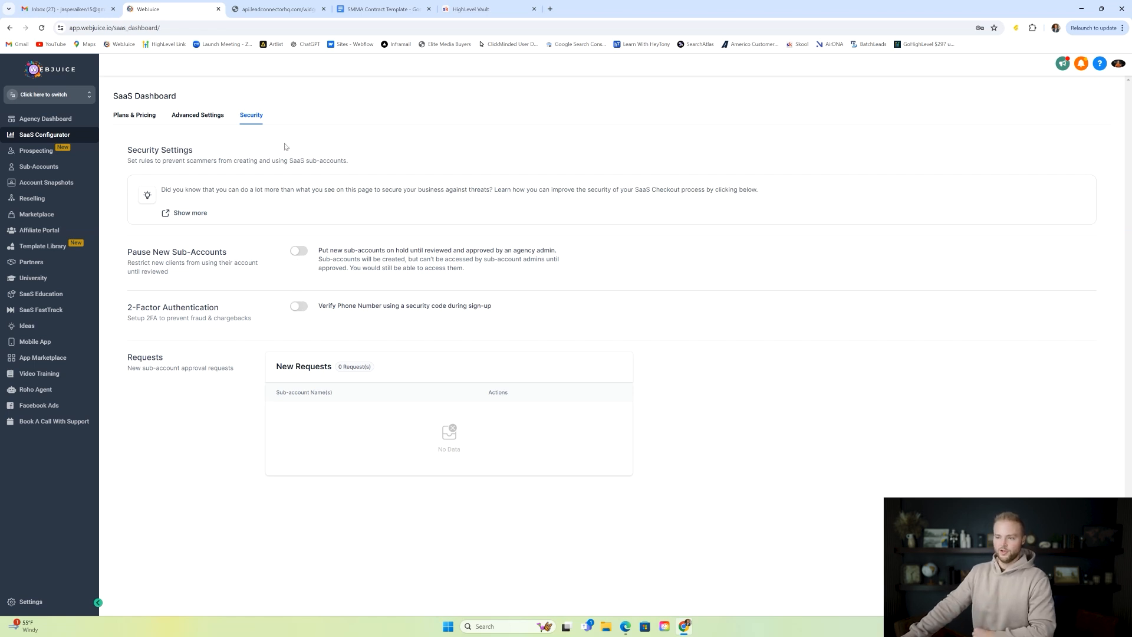
- Check the client onboarding form's fields against the SaaS Configurator's Plans & Pricing overview
click(288, 6)
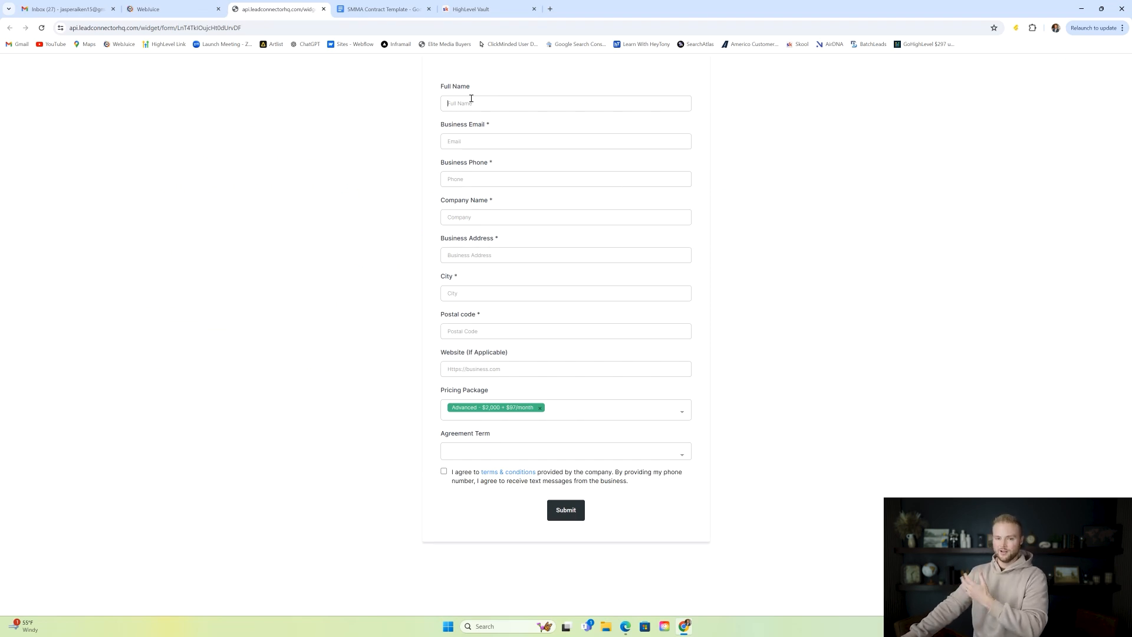
click(172, 9)
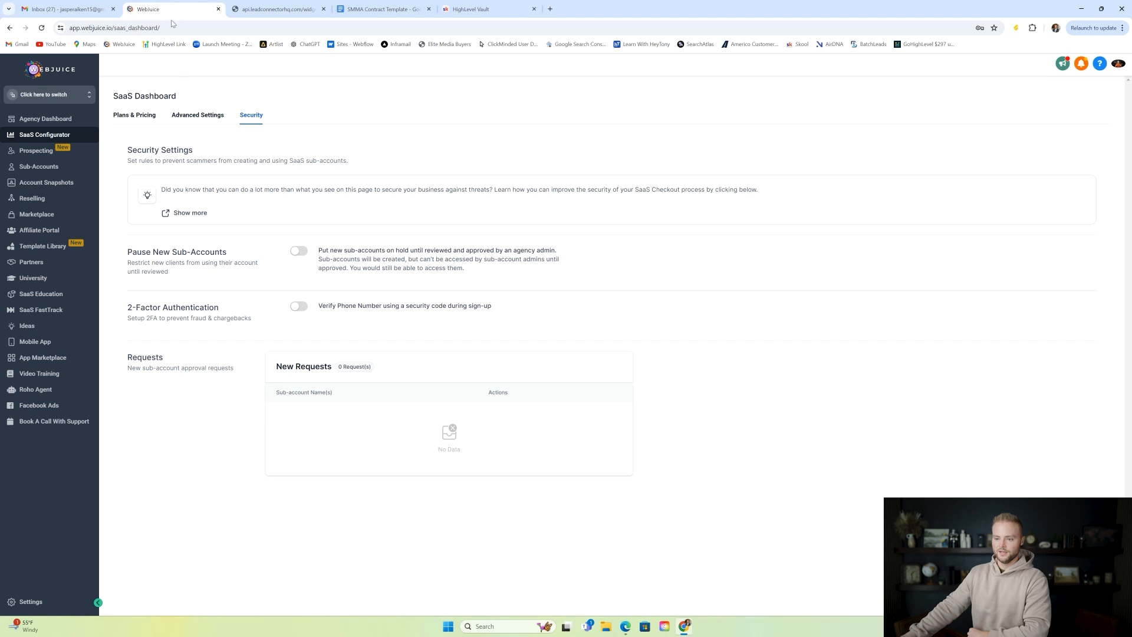
click(144, 117)
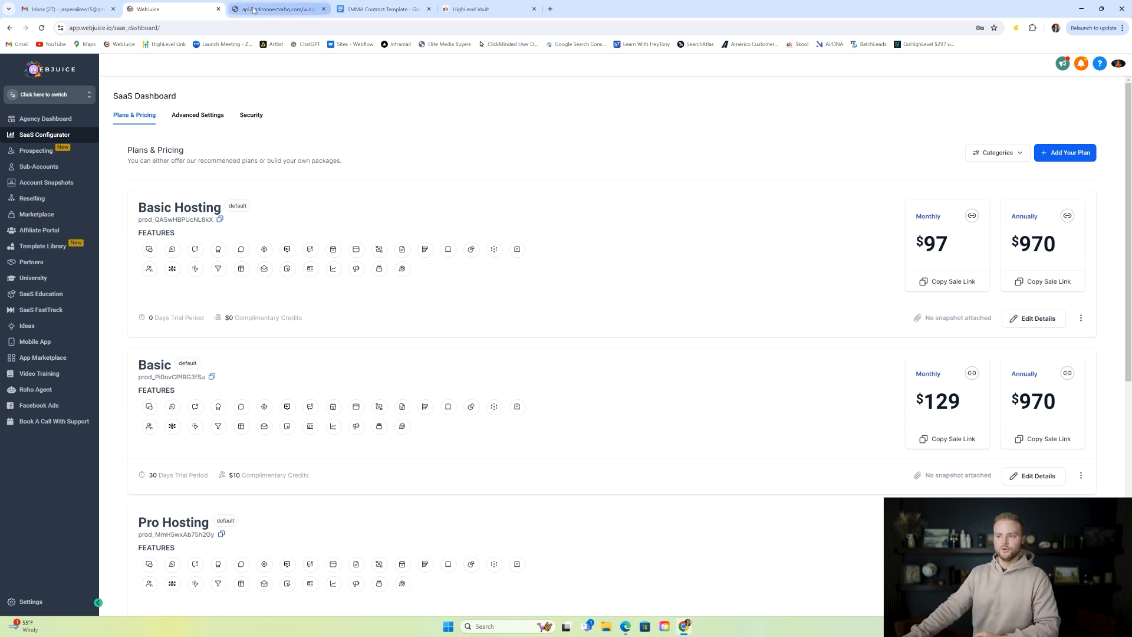
click(278, 9)
click(451, 103)
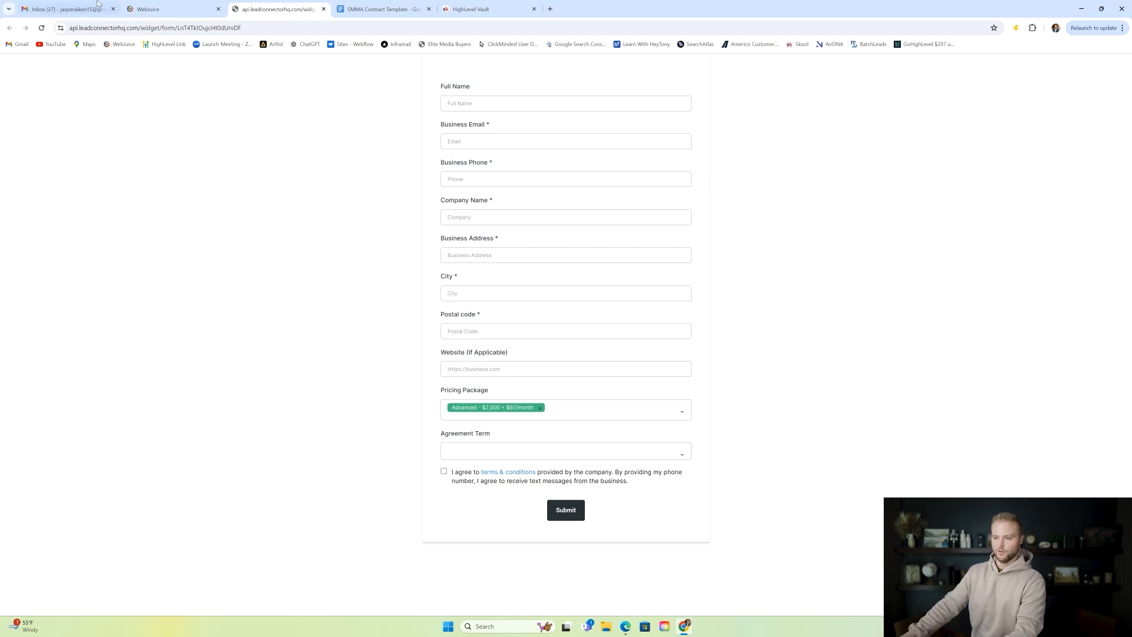
click(166, 14)
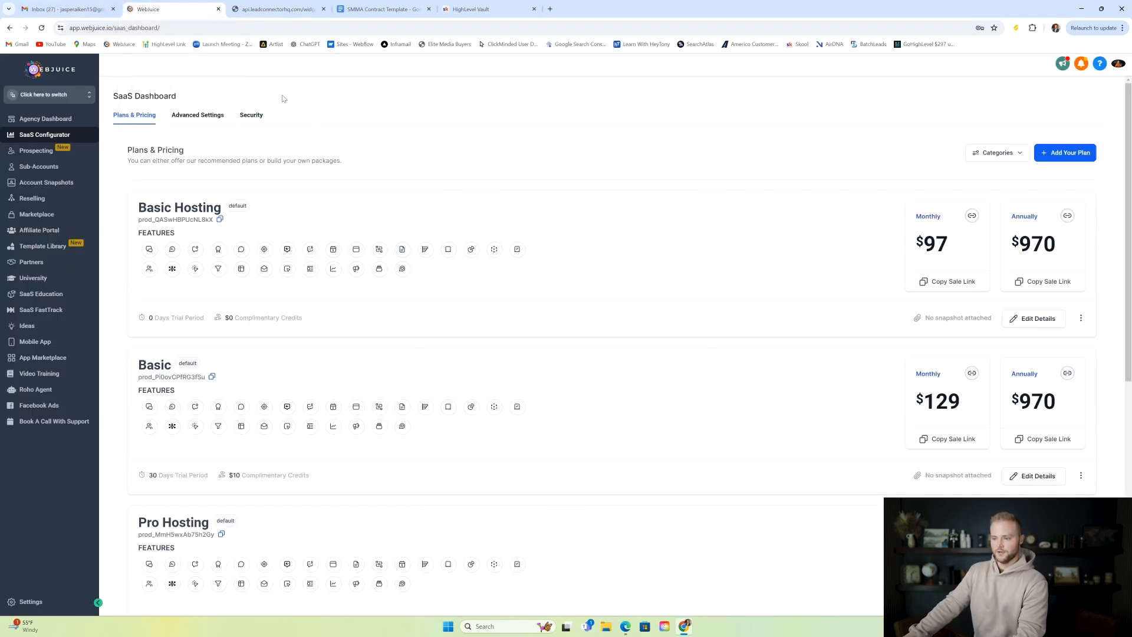